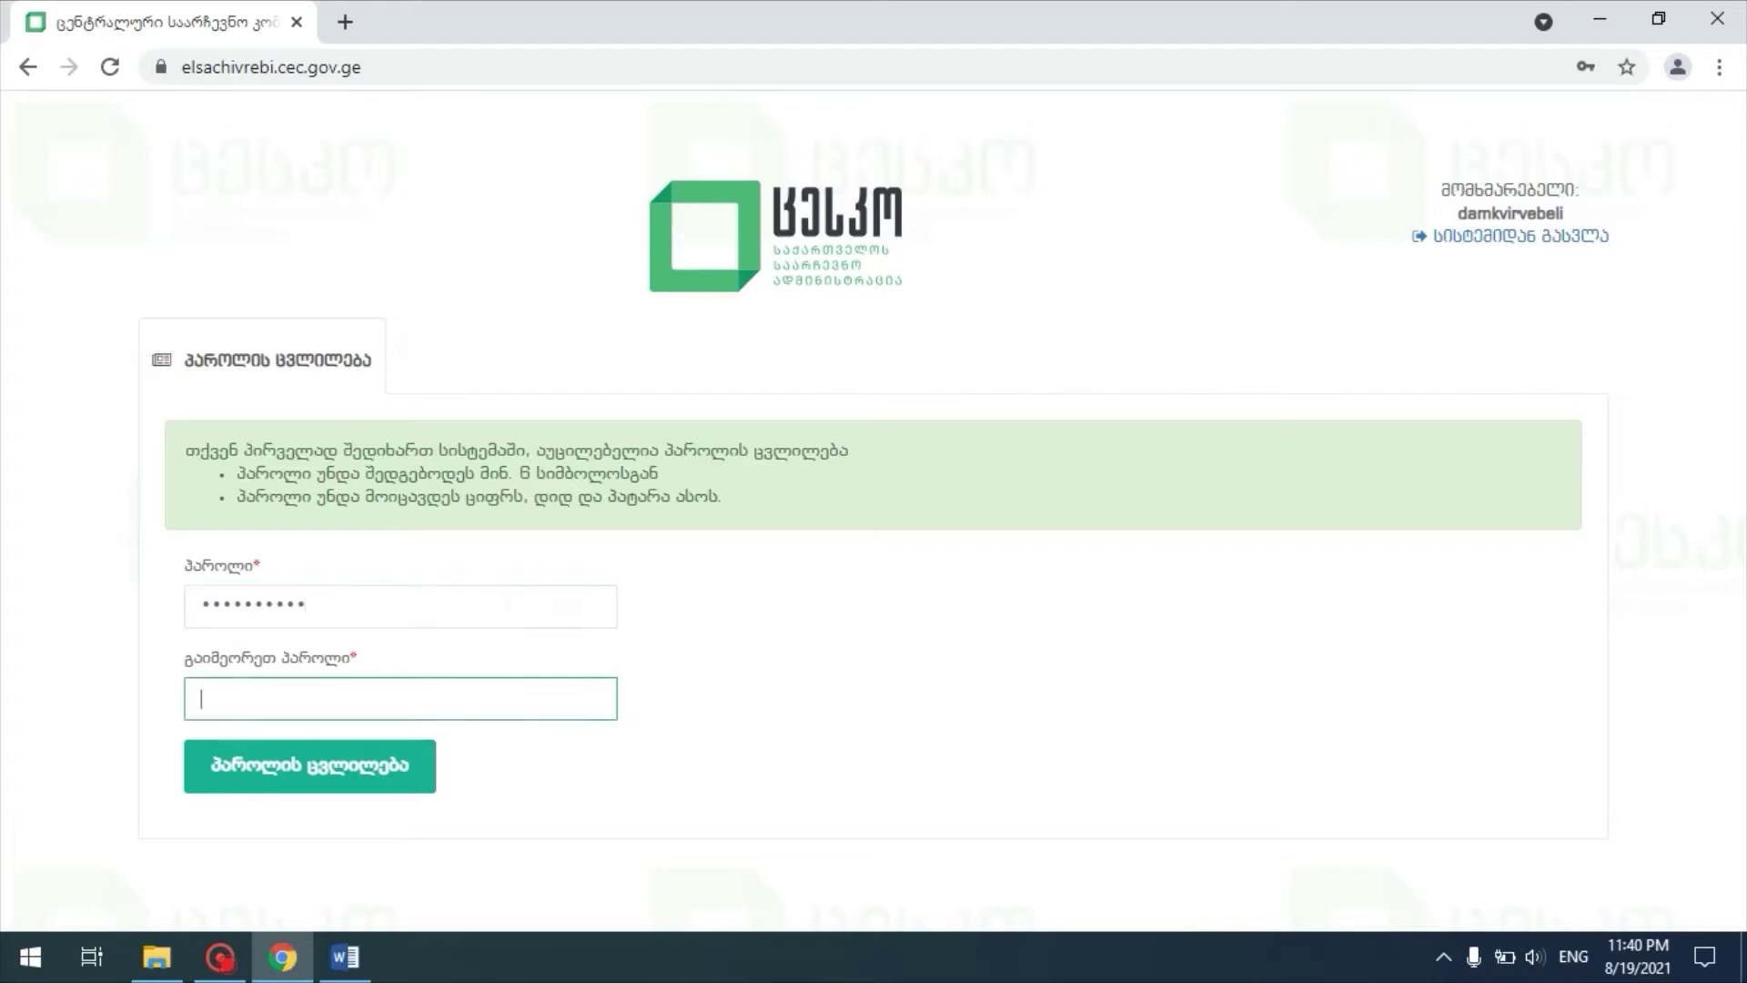
# Step: Enter the new account password and confirm the password change
pyautogui.write('••••••••••')
pyautogui.moveTo(740, 497); pyautogui.dragTo(181, 462)
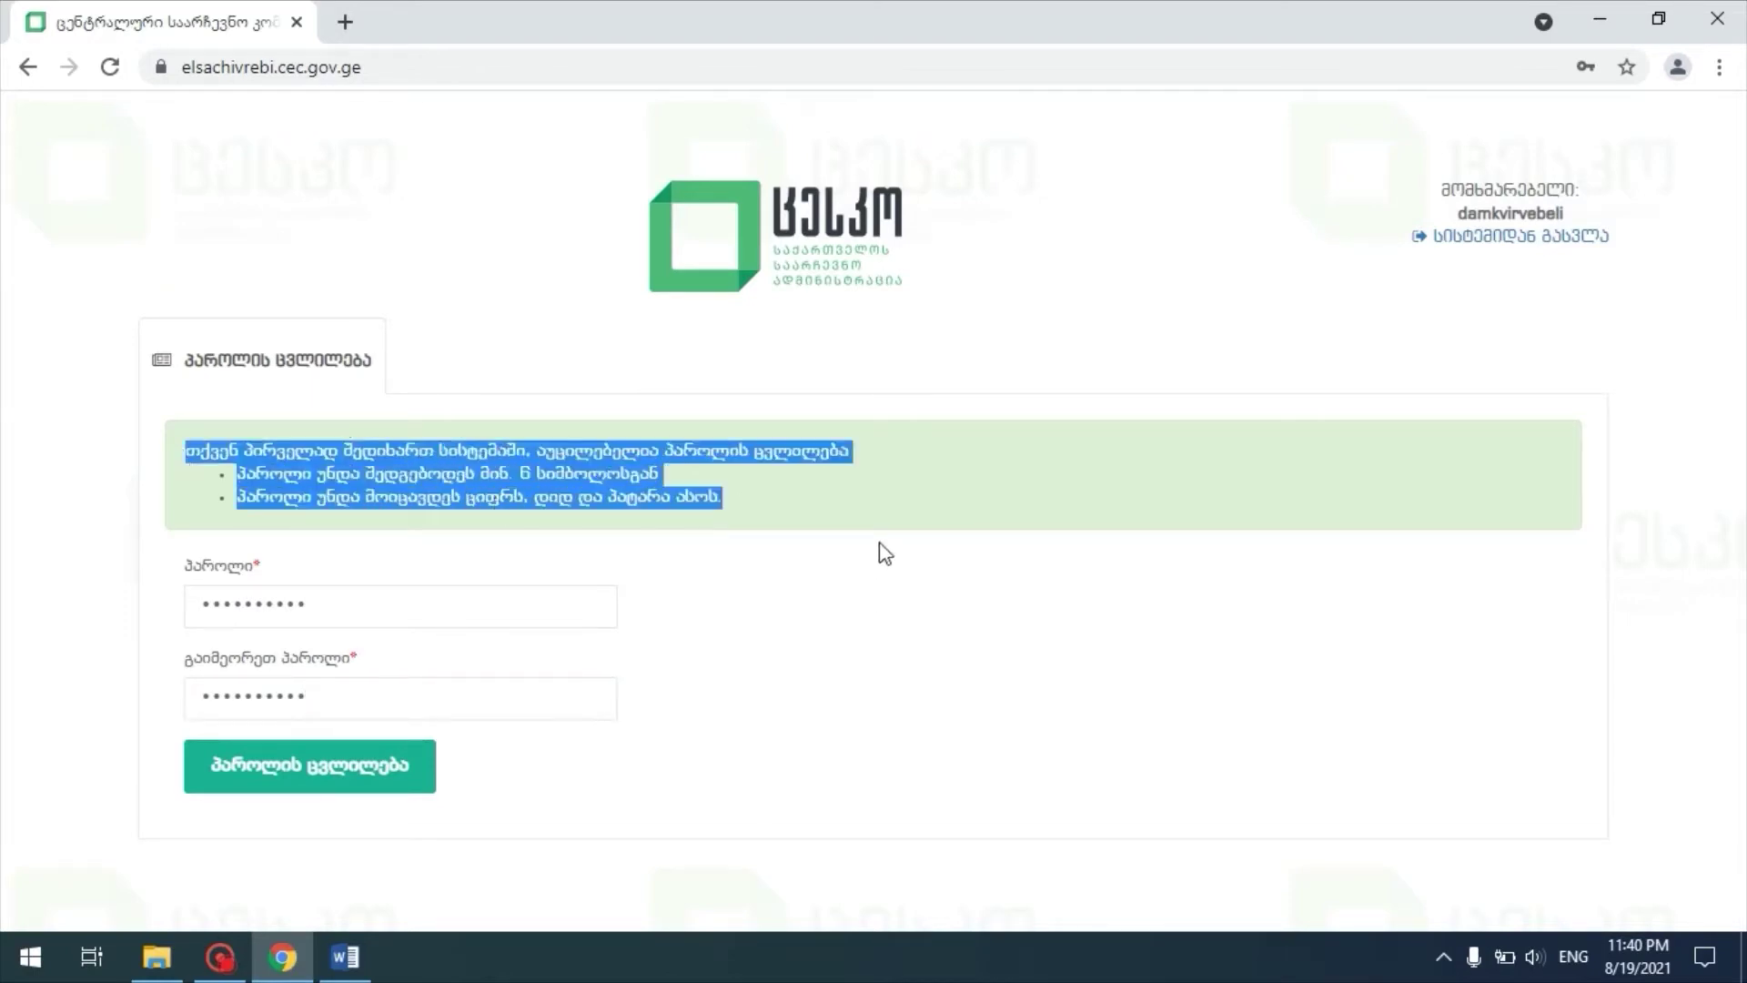
pyautogui.click(867, 518)
pyautogui.click(350, 763)
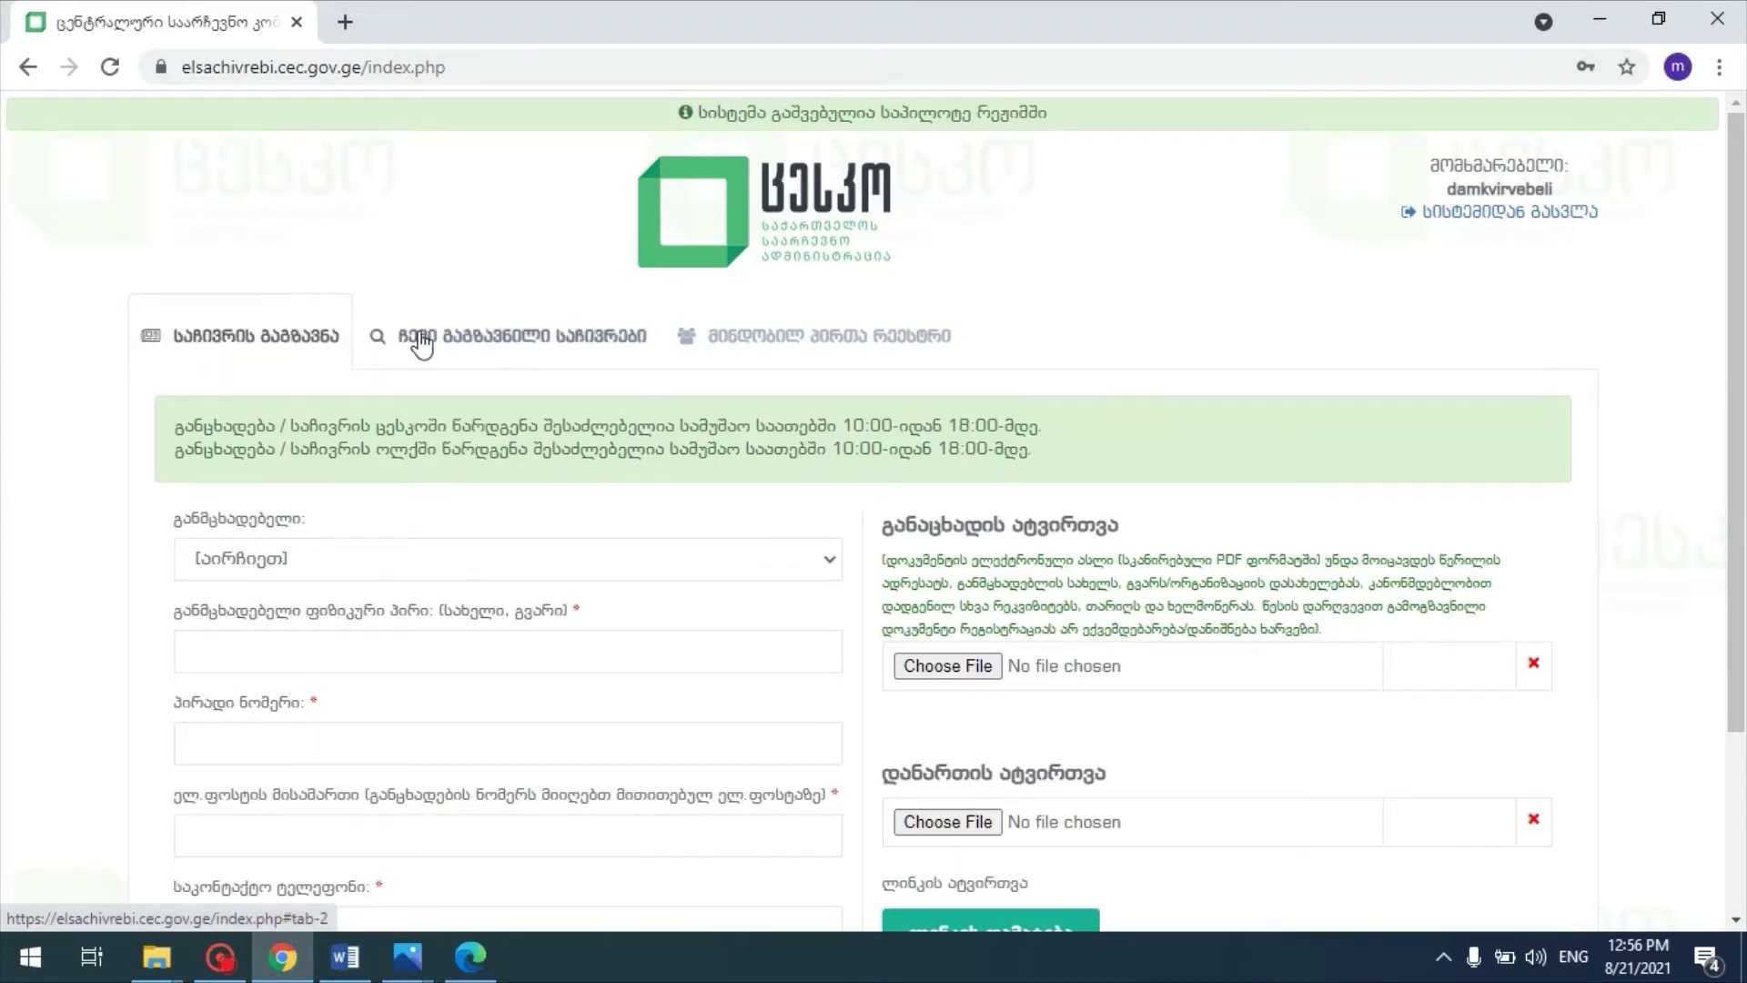
pyautogui.click(485, 337)
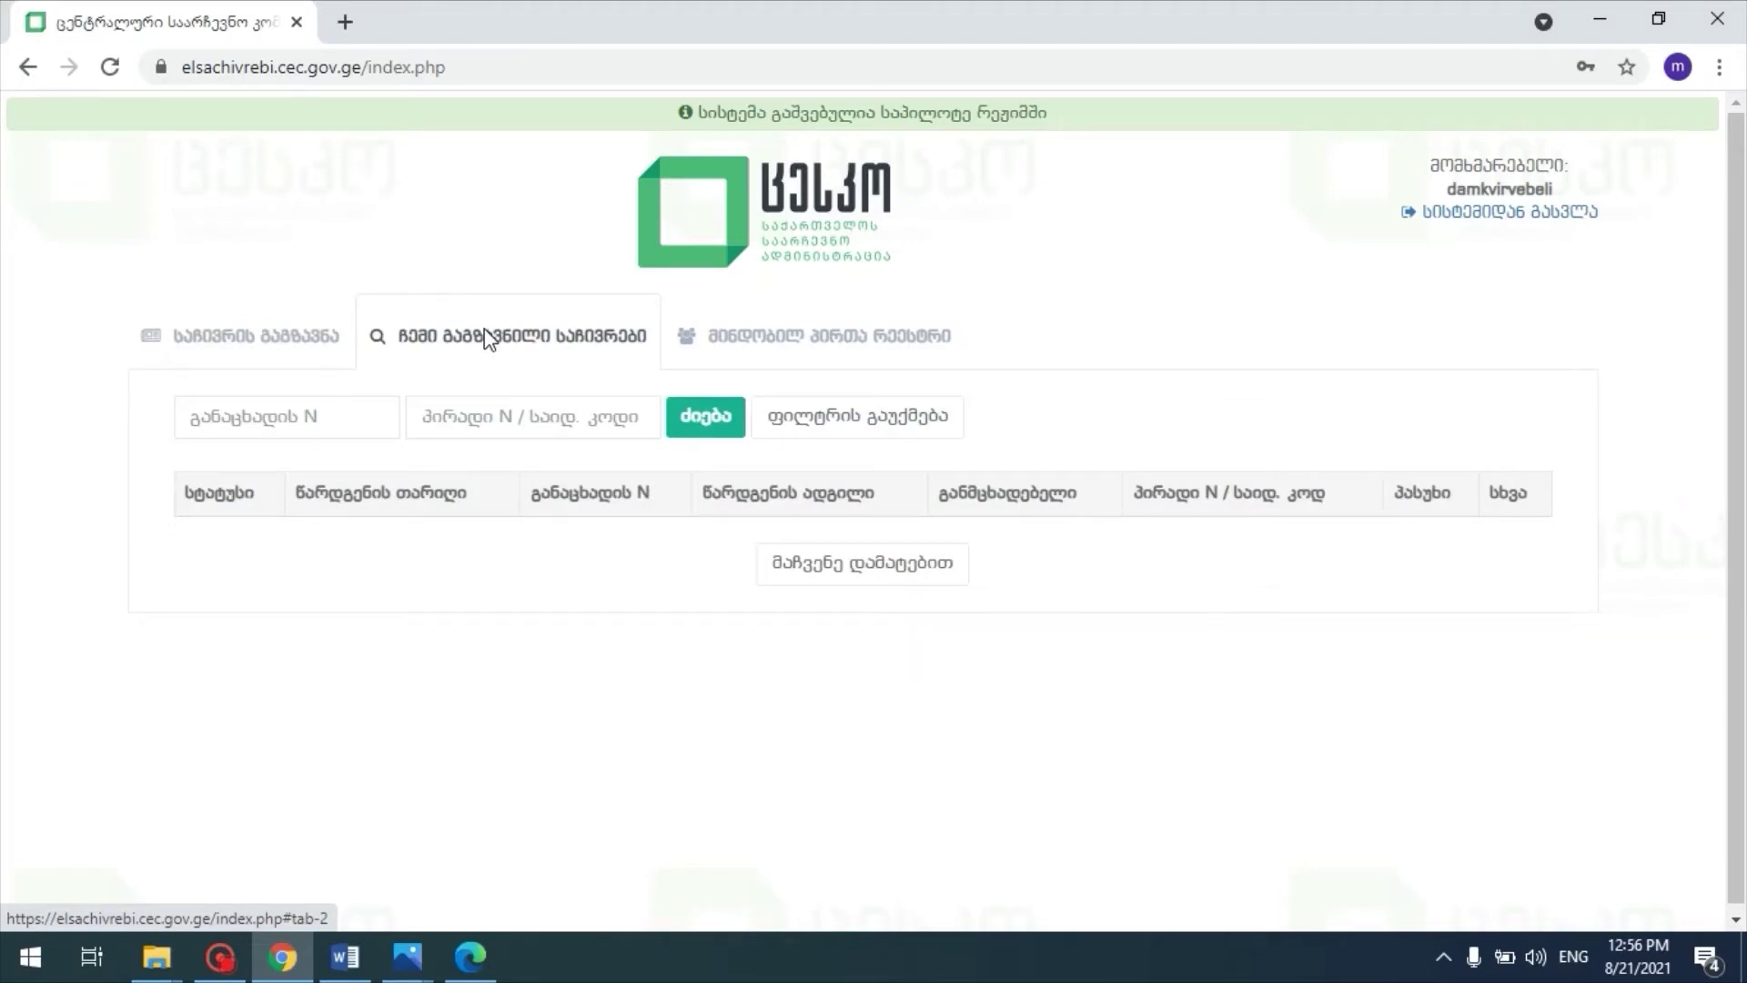
pyautogui.click(824, 344)
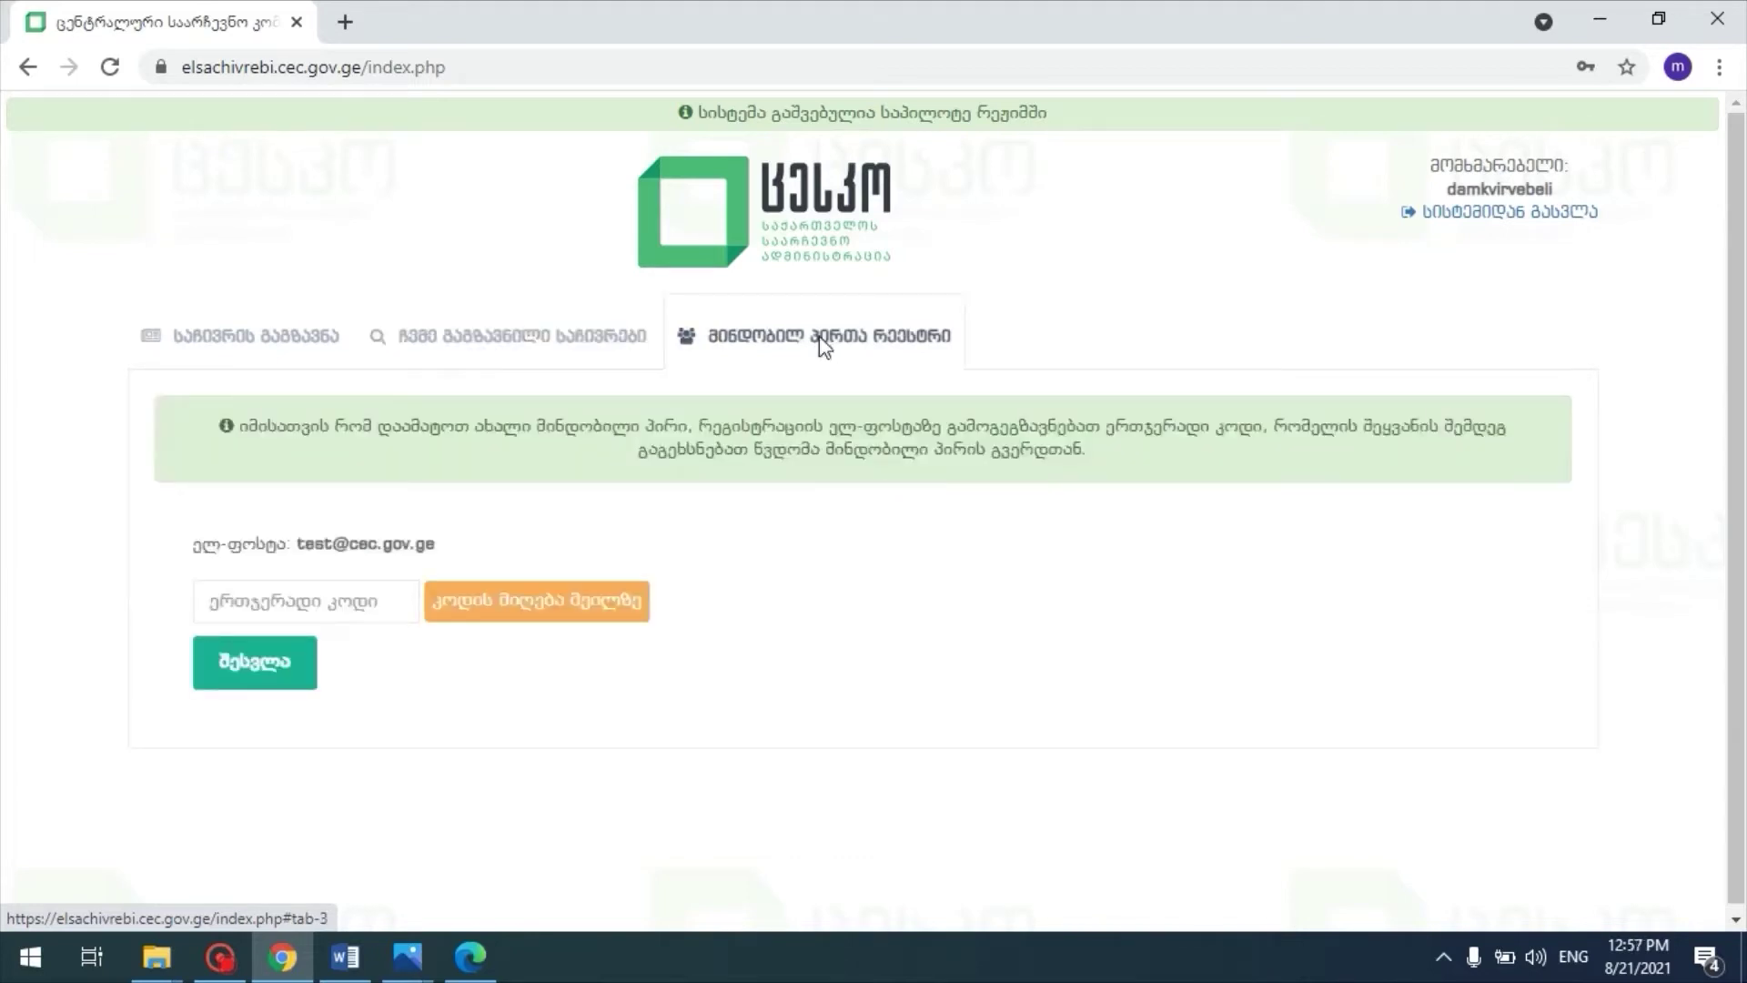
pyautogui.click(259, 337)
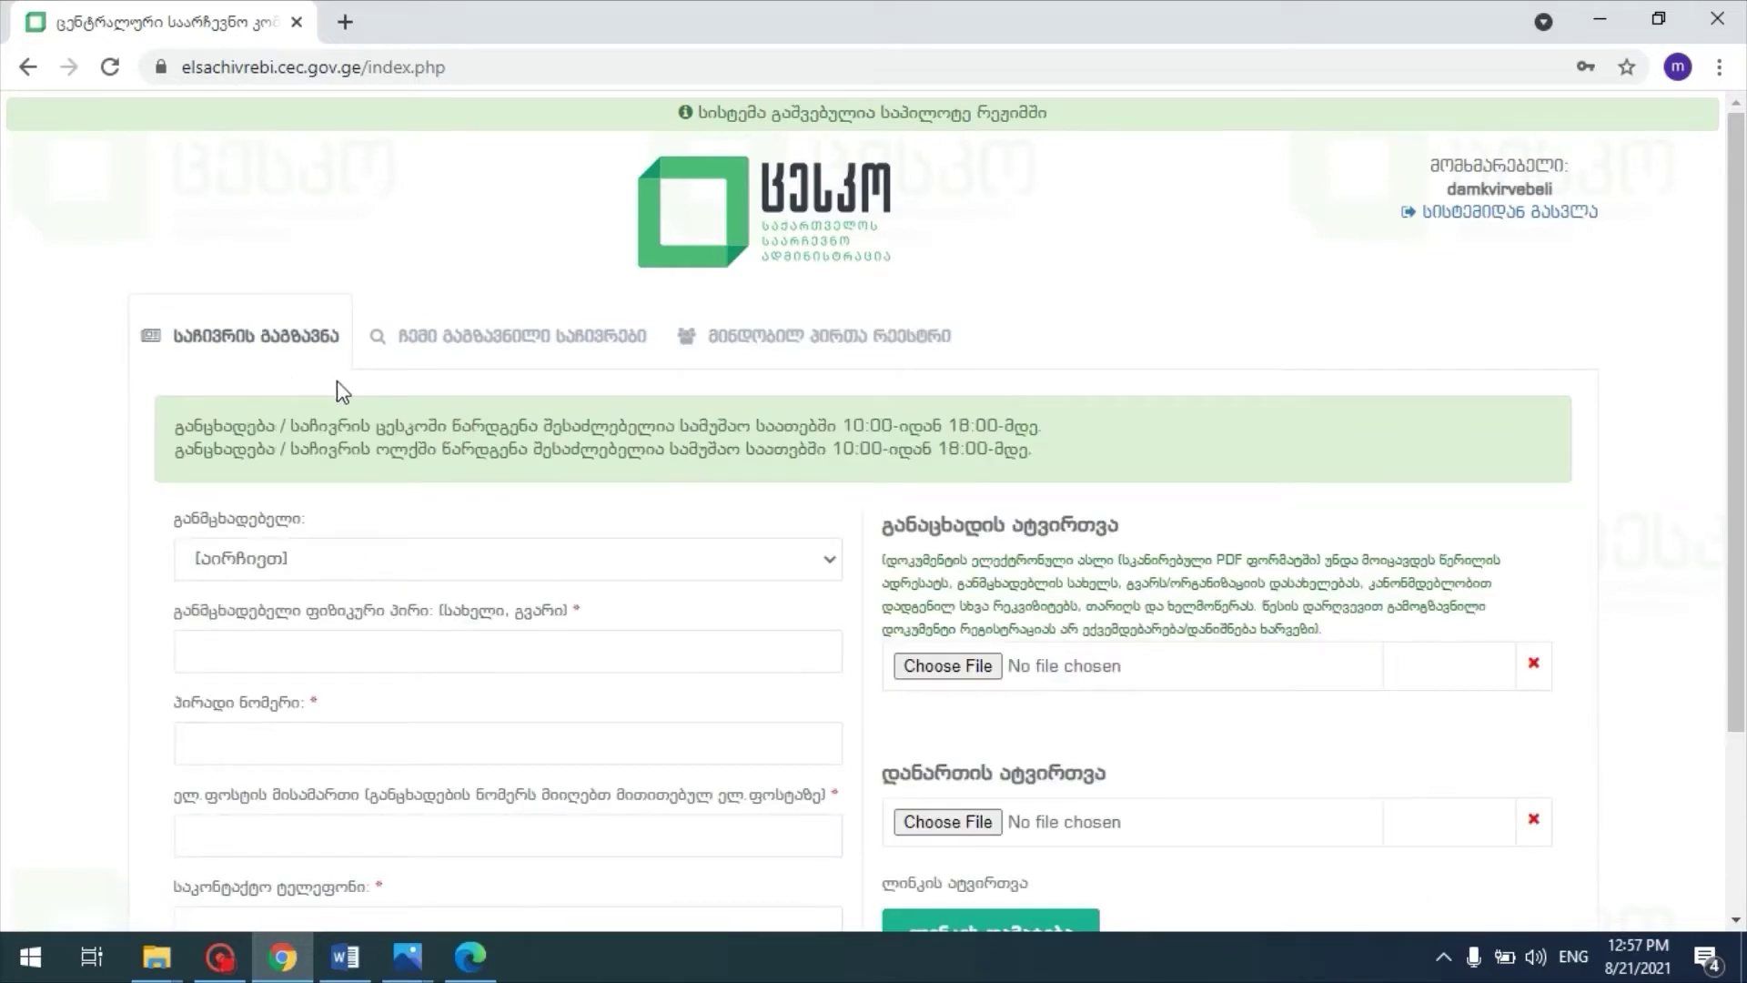
pyautogui.scroll(-1, 336, 380)
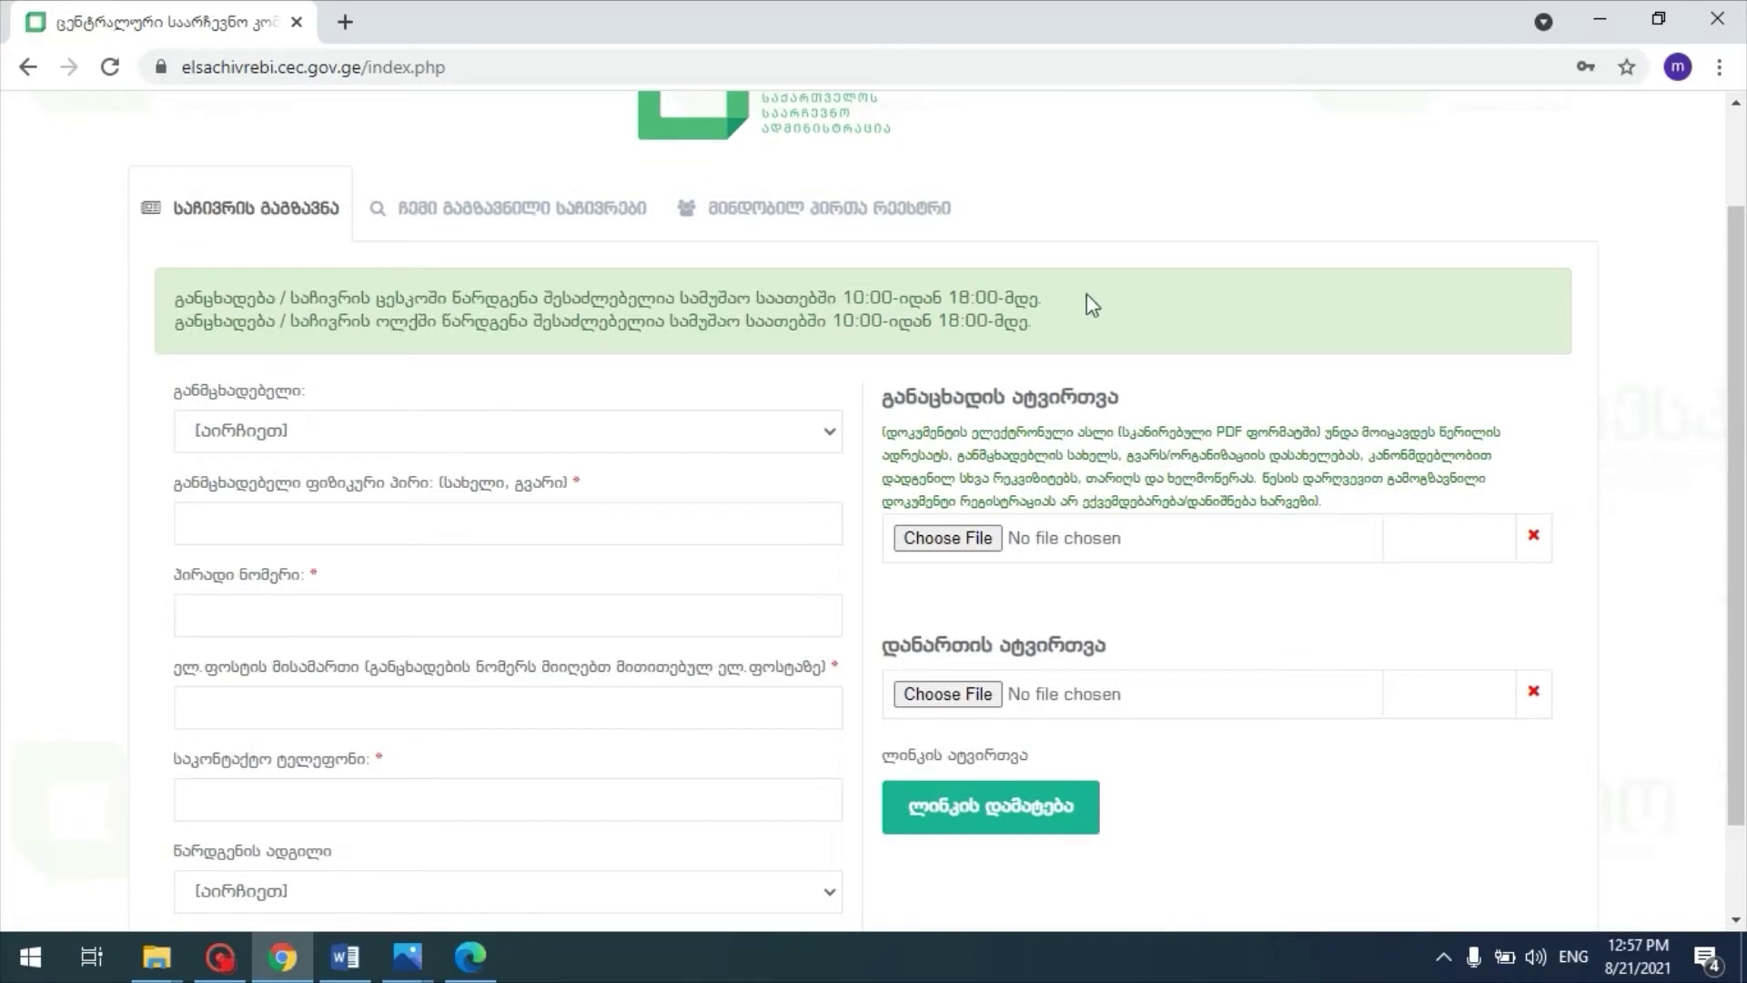
pyautogui.moveTo(1045, 330); pyautogui.dragTo(182, 305)
pyautogui.click(1042, 327)
pyautogui.scroll(-1, 680, 360)
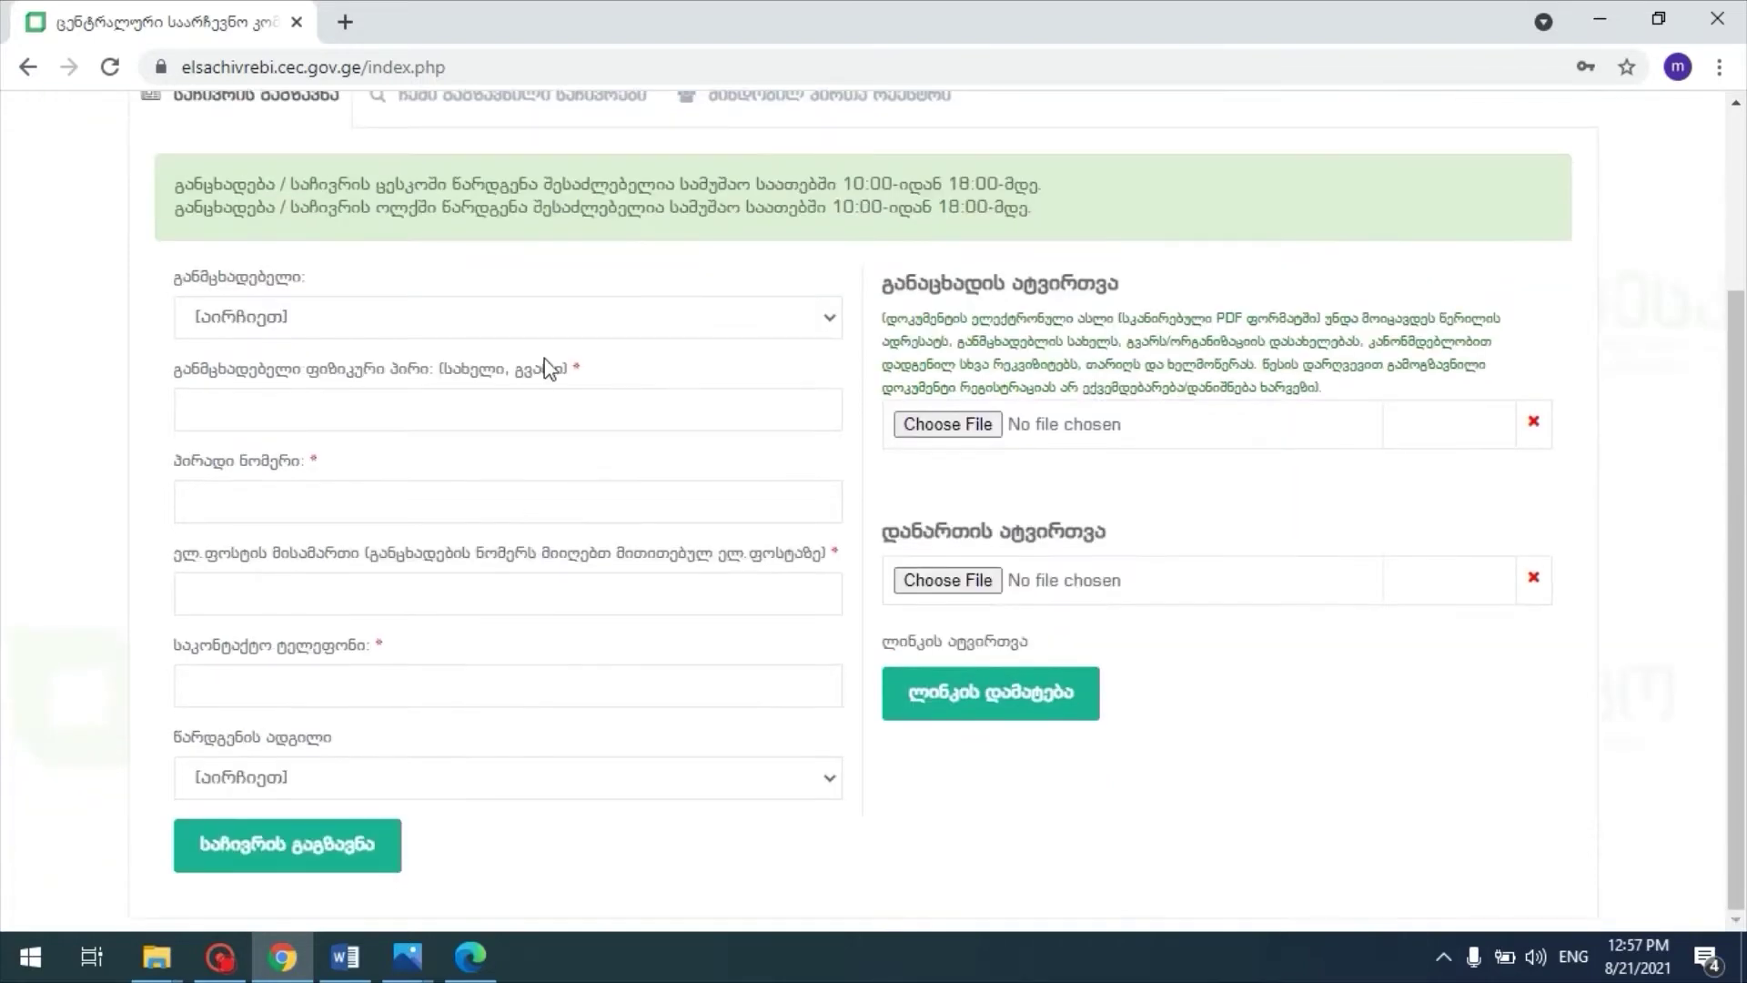
# Step: Choose ხელმძღვანელი as applicant type and fill in the applicant's name, personal number, e-mail and phone
pyautogui.click(373, 323)
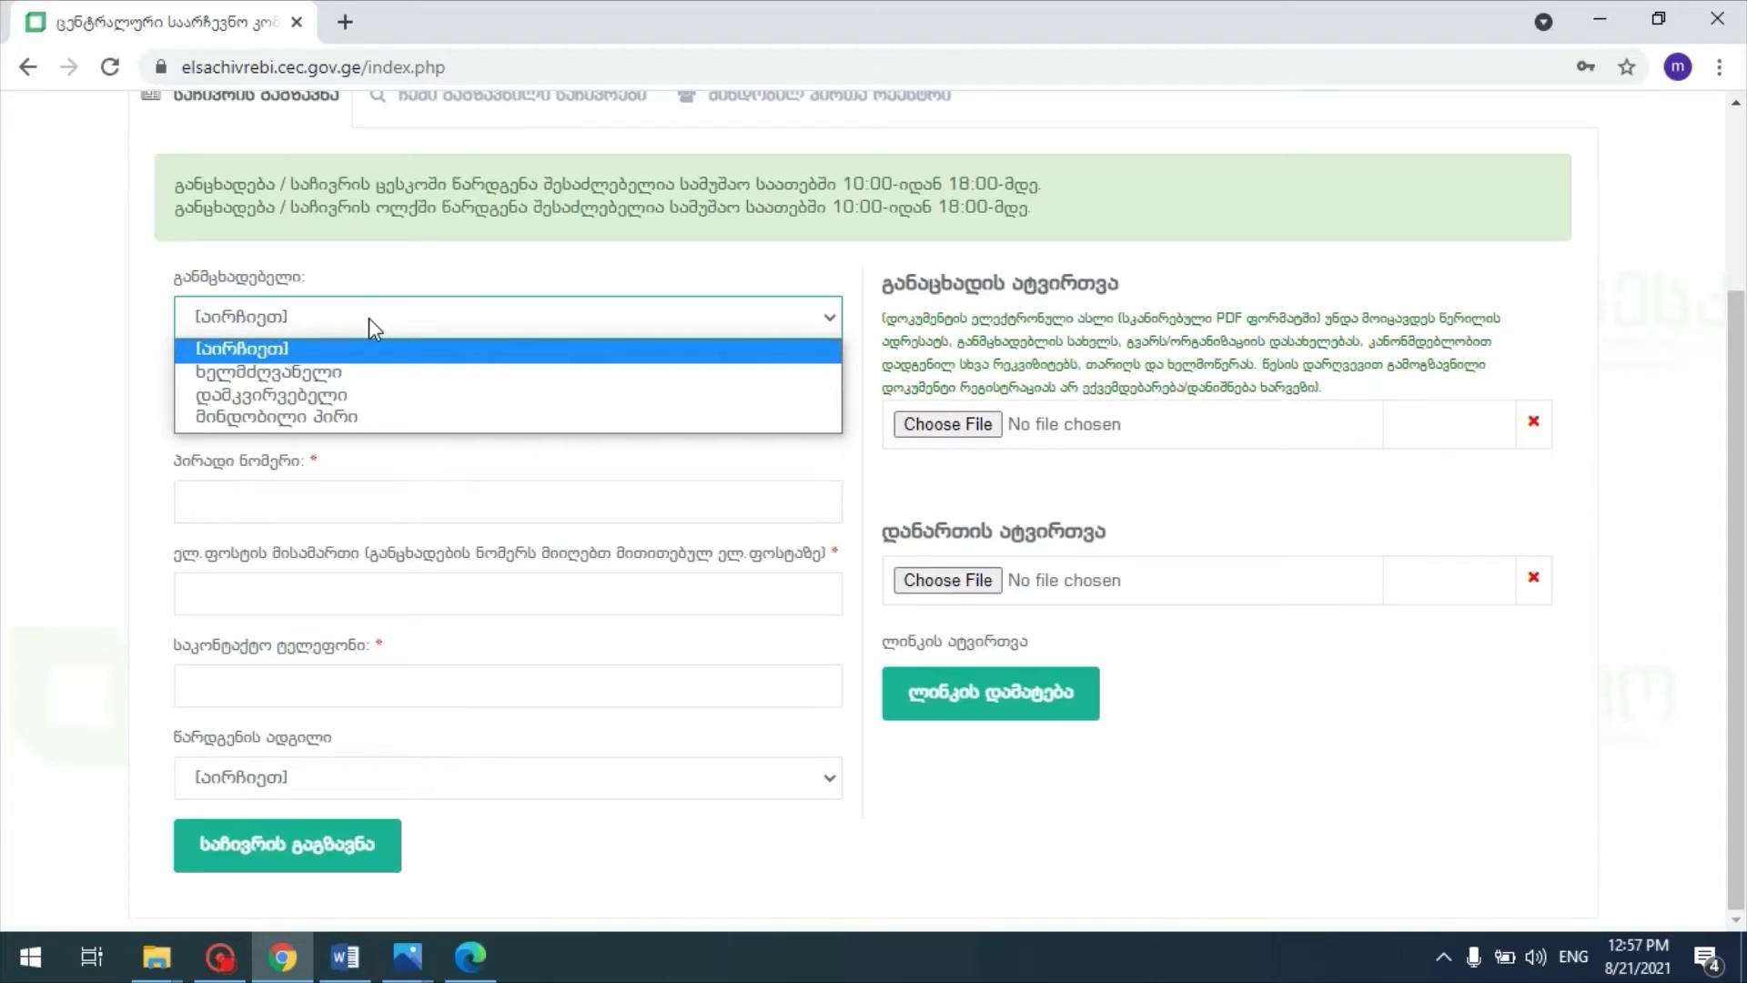
pyautogui.click(376, 376)
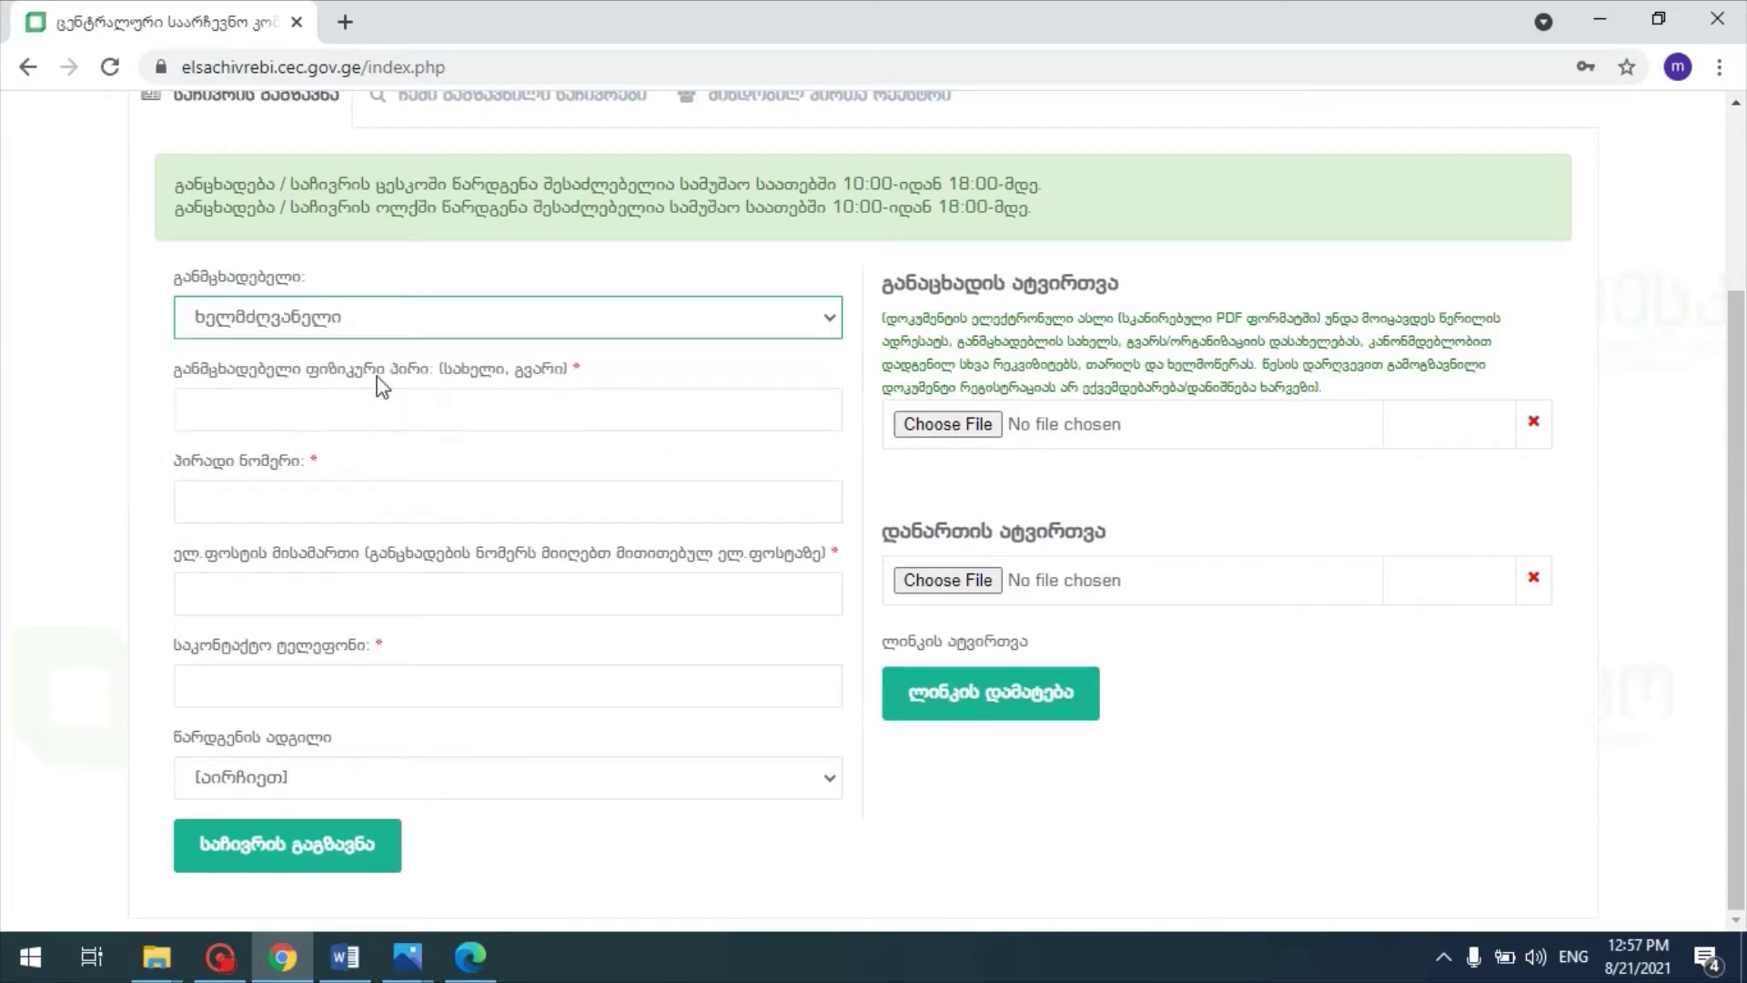
pyautogui.click(377, 409)
pyautogui.hotkey('alt', 'shift')
pyautogui.write('ტეს')
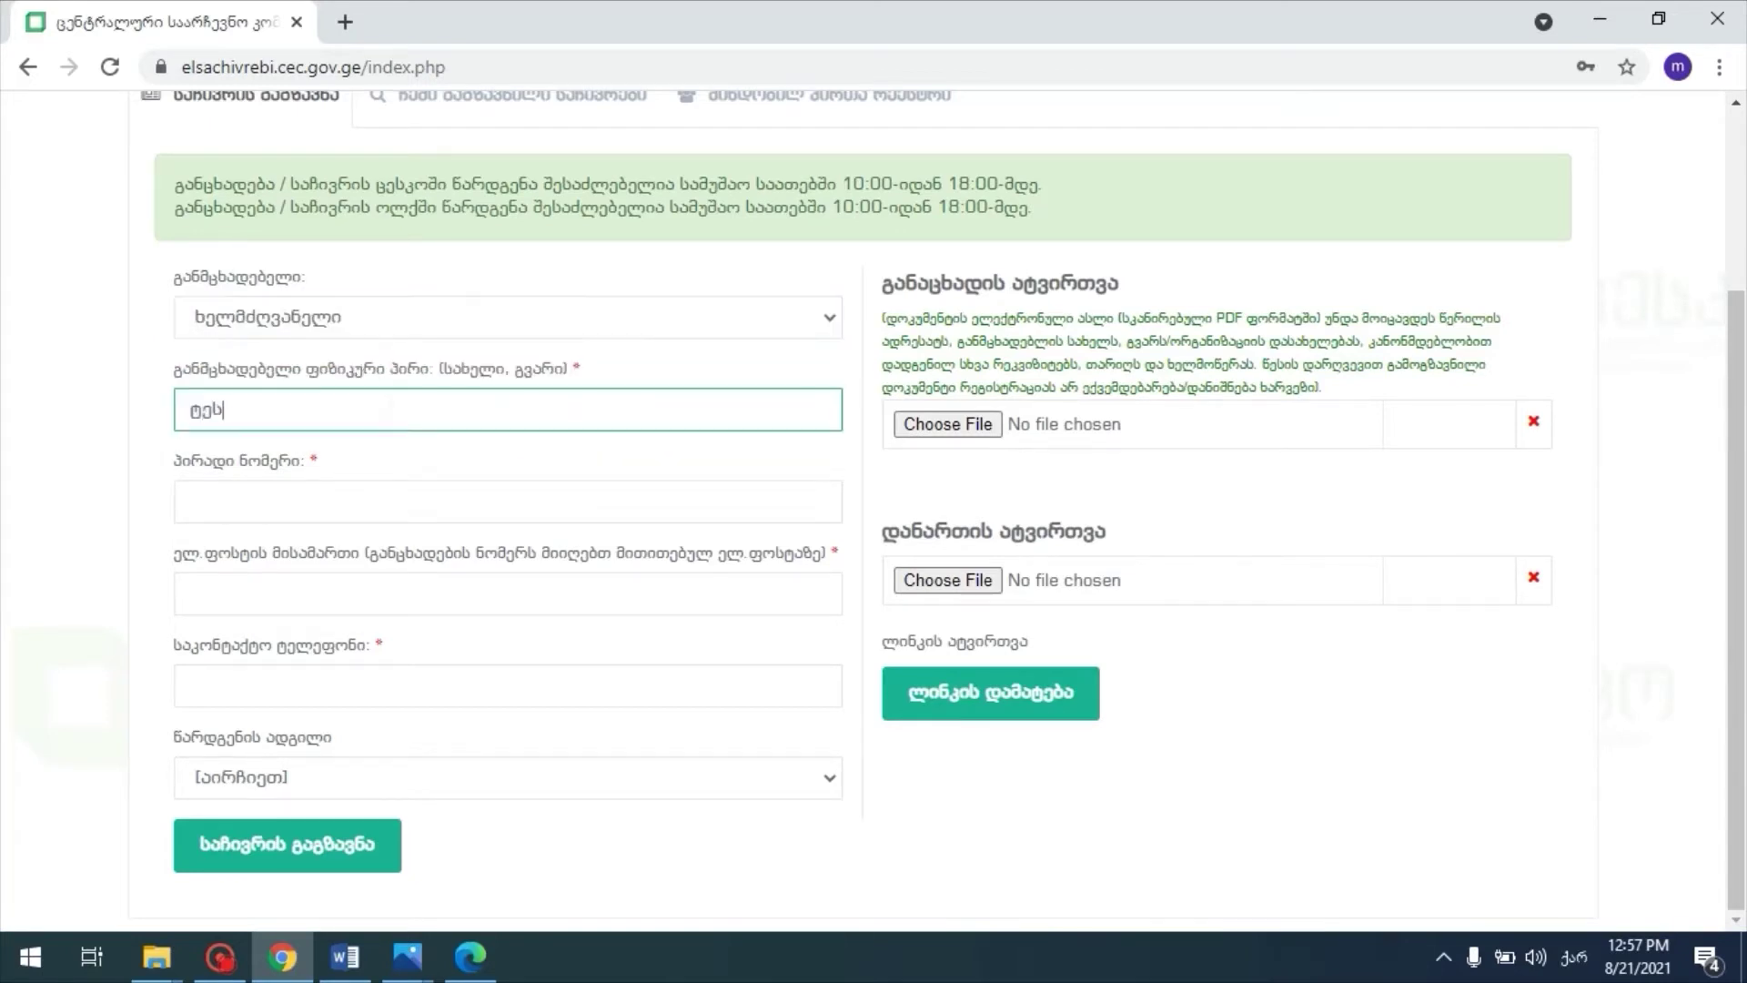
pyautogui.write('ტ დამკვირვებელი')
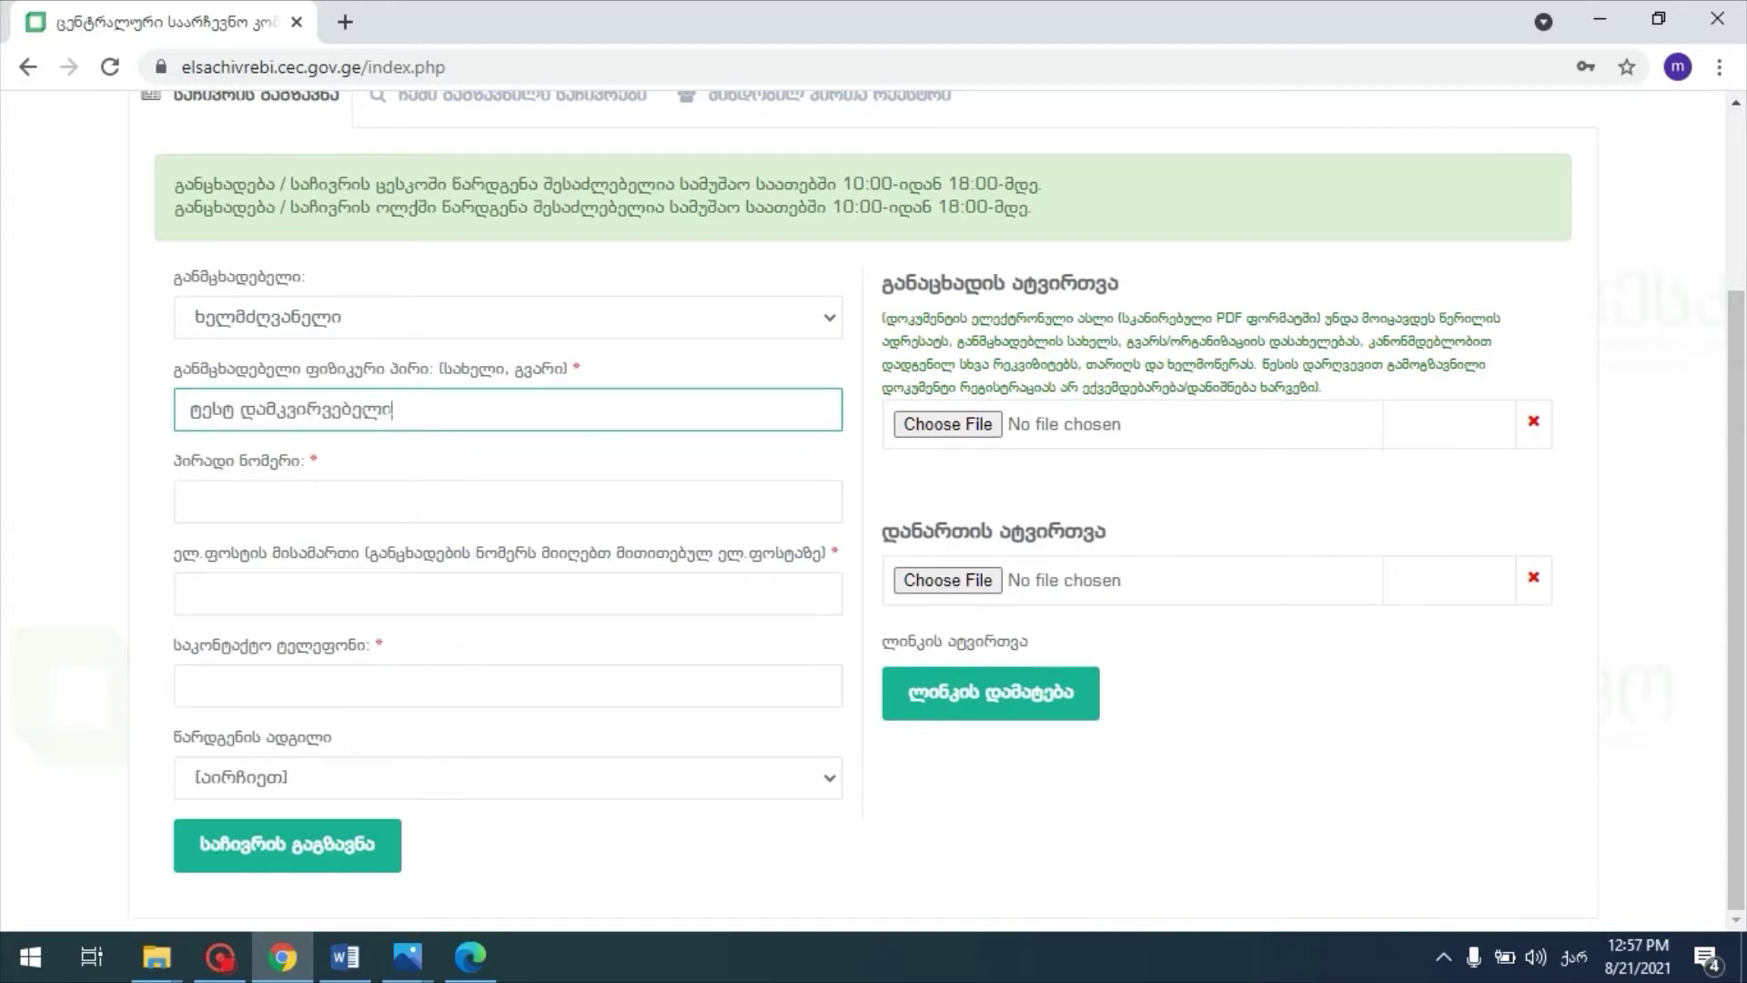
pyautogui.click(192, 501)
pyautogui.write('01')
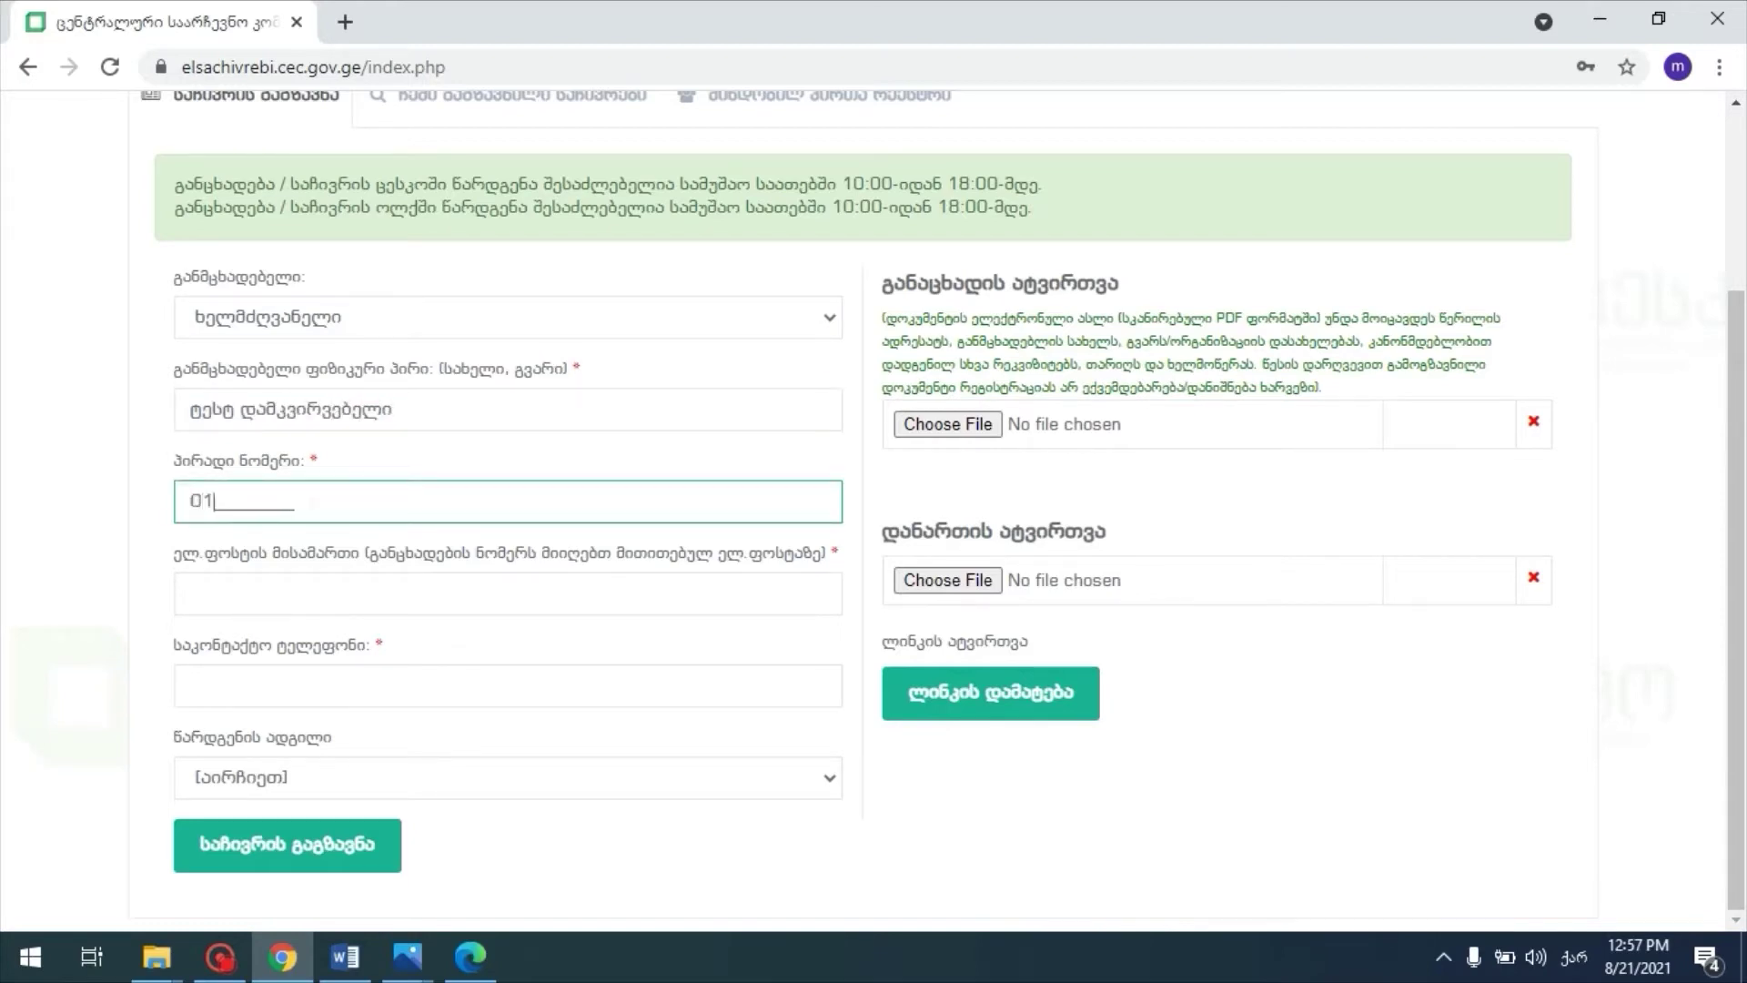
pyautogui.write('234567891')
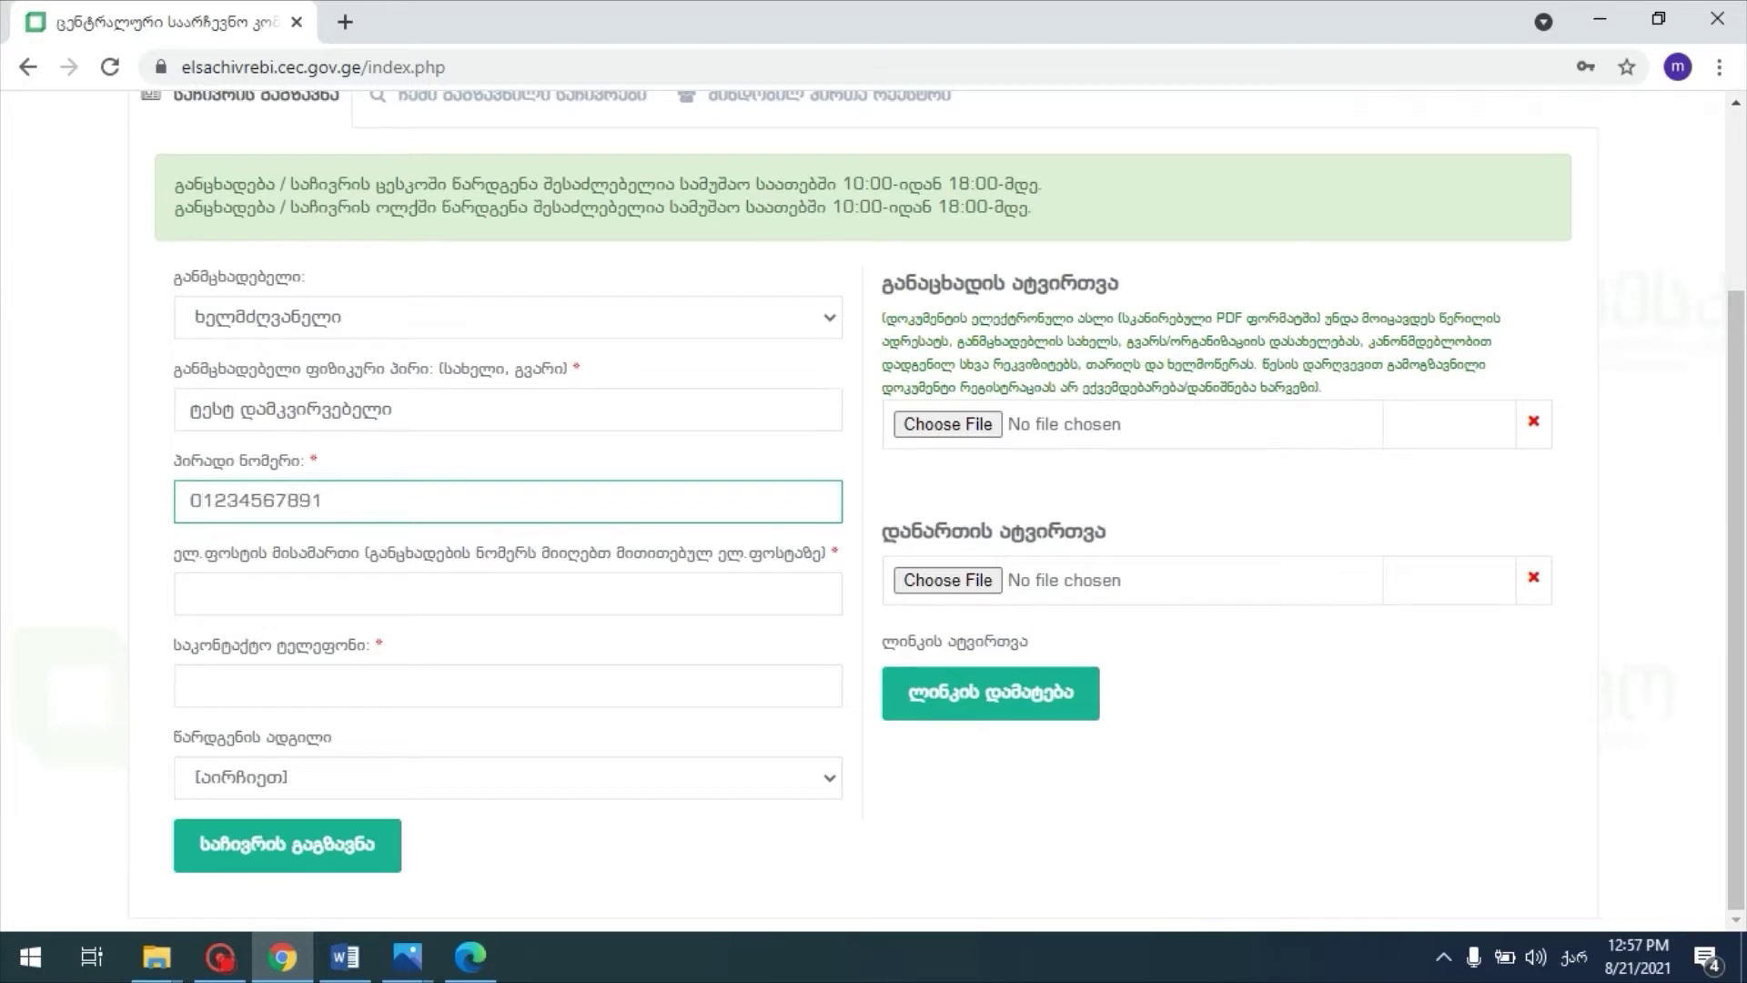
pyautogui.click(180, 575)
pyautogui.write('test')
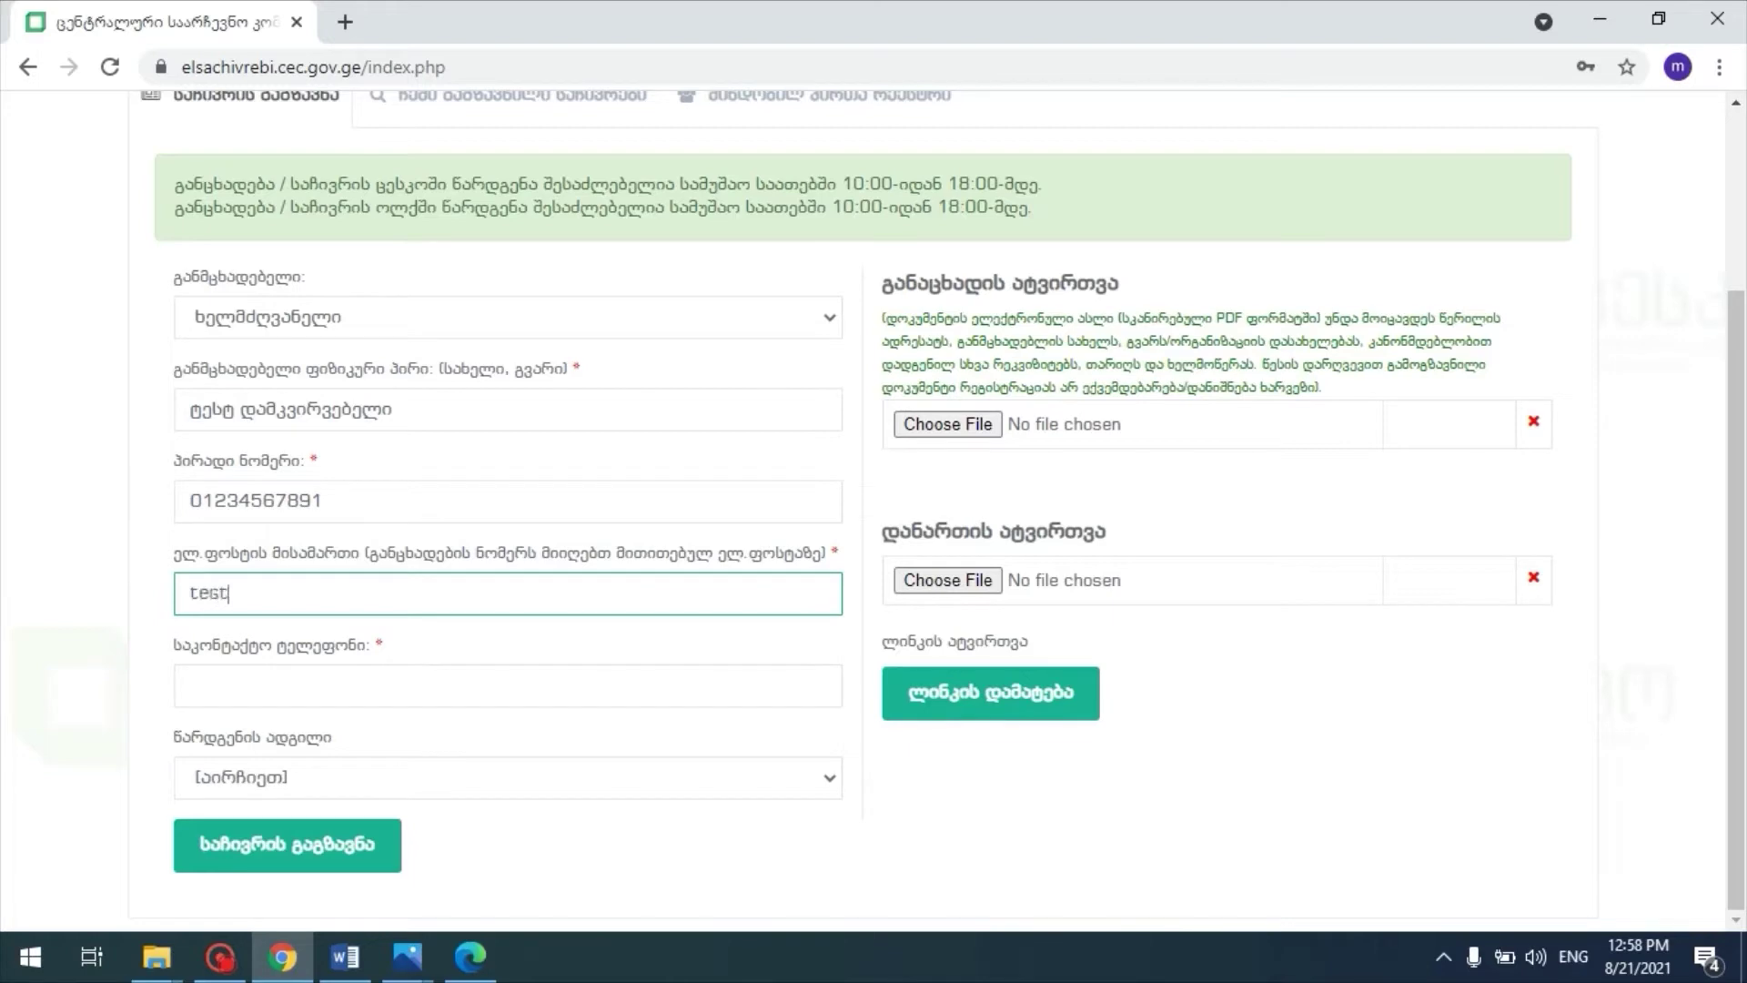
pyautogui.write('@gmail.com')
pyautogui.press('Tab')
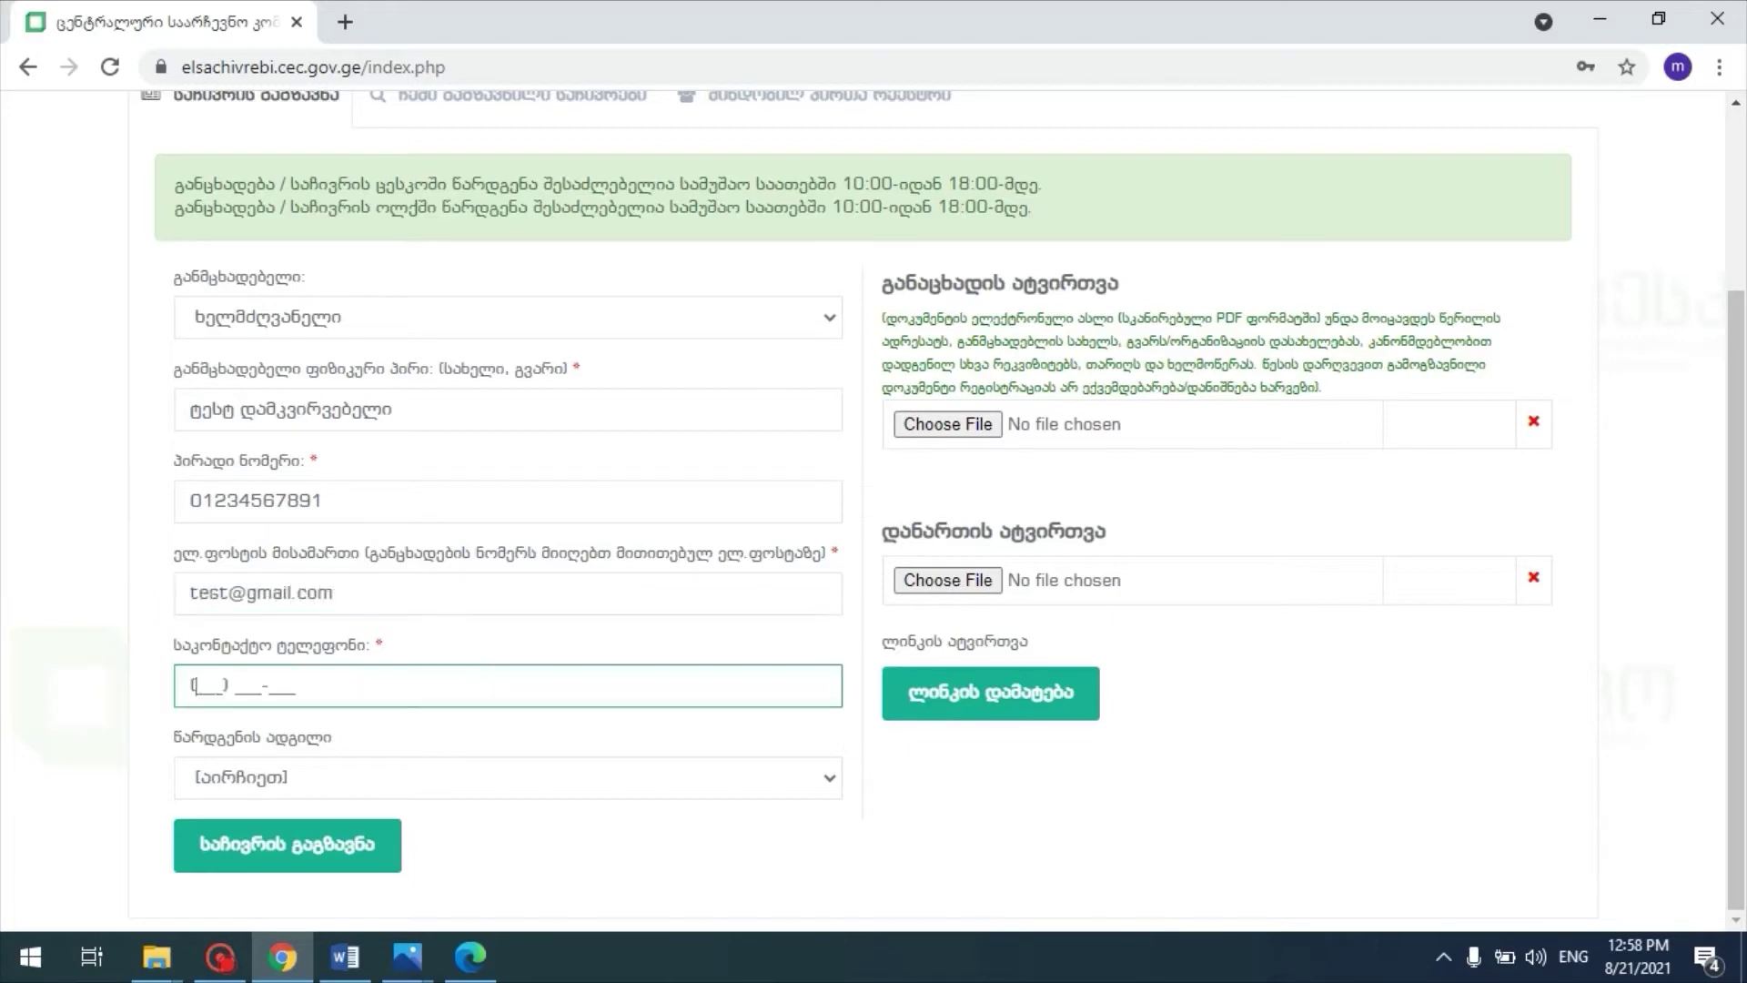
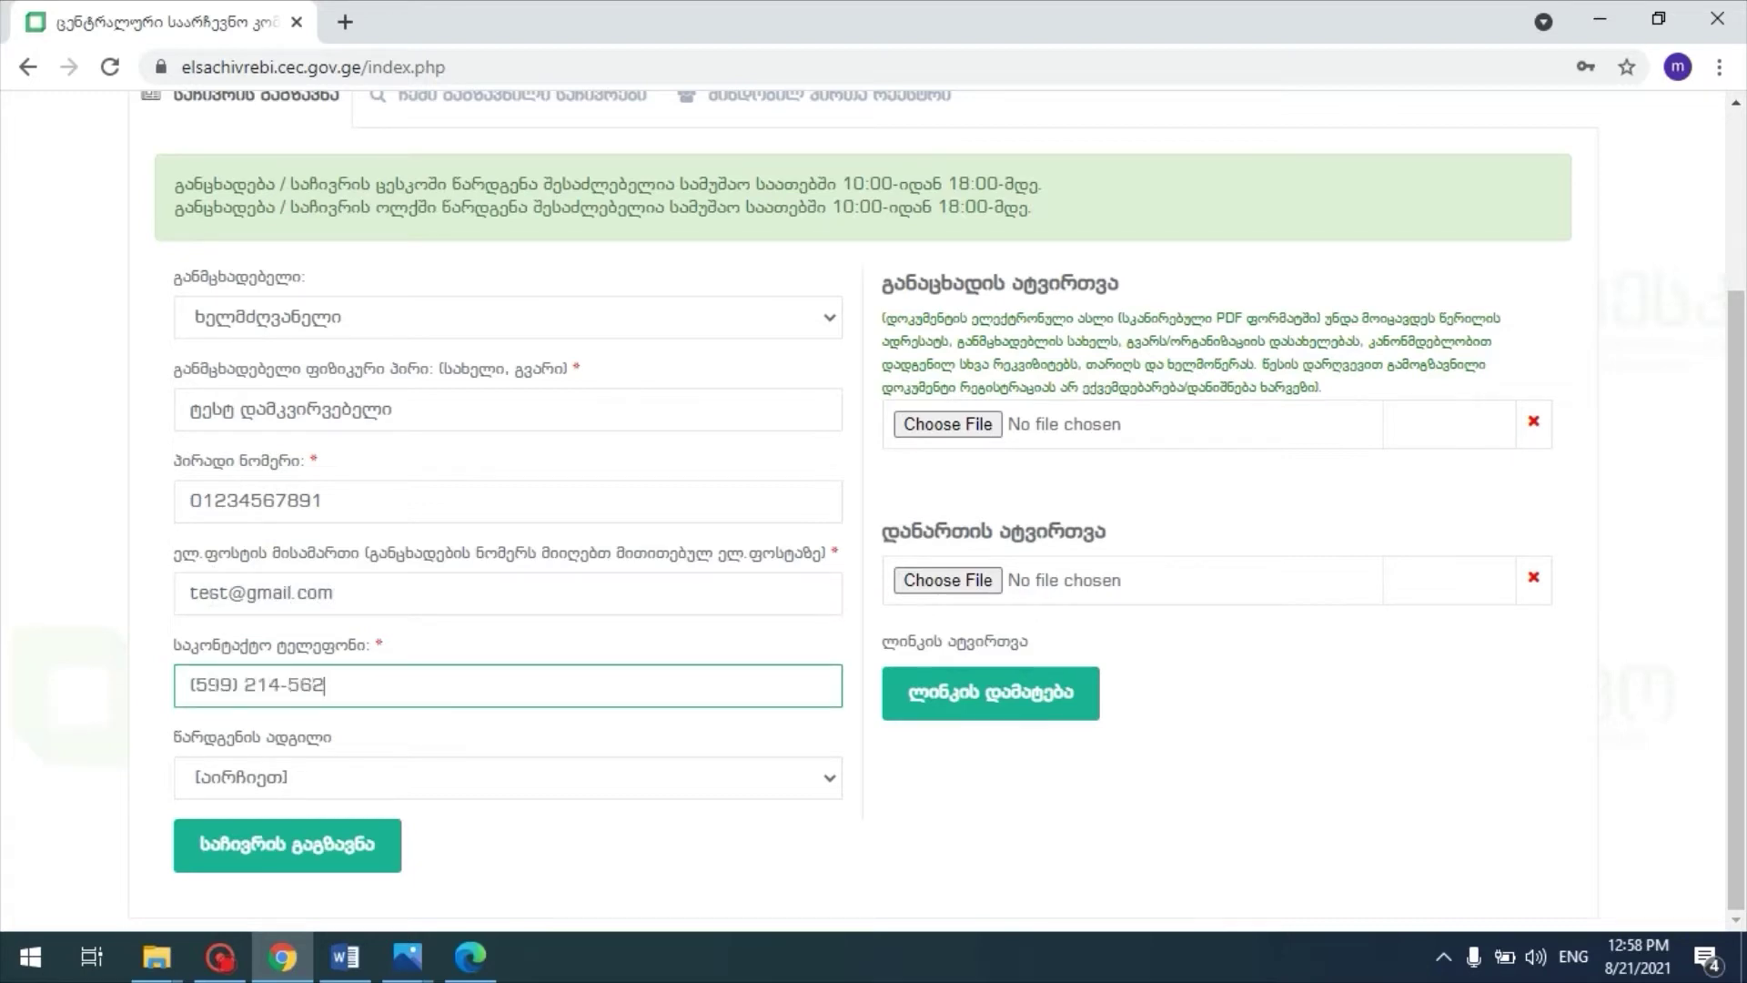
# Step: Set the submission place to ცესკო, after briefly trying ოლქი with the კრწანისი district
pyautogui.click(319, 783)
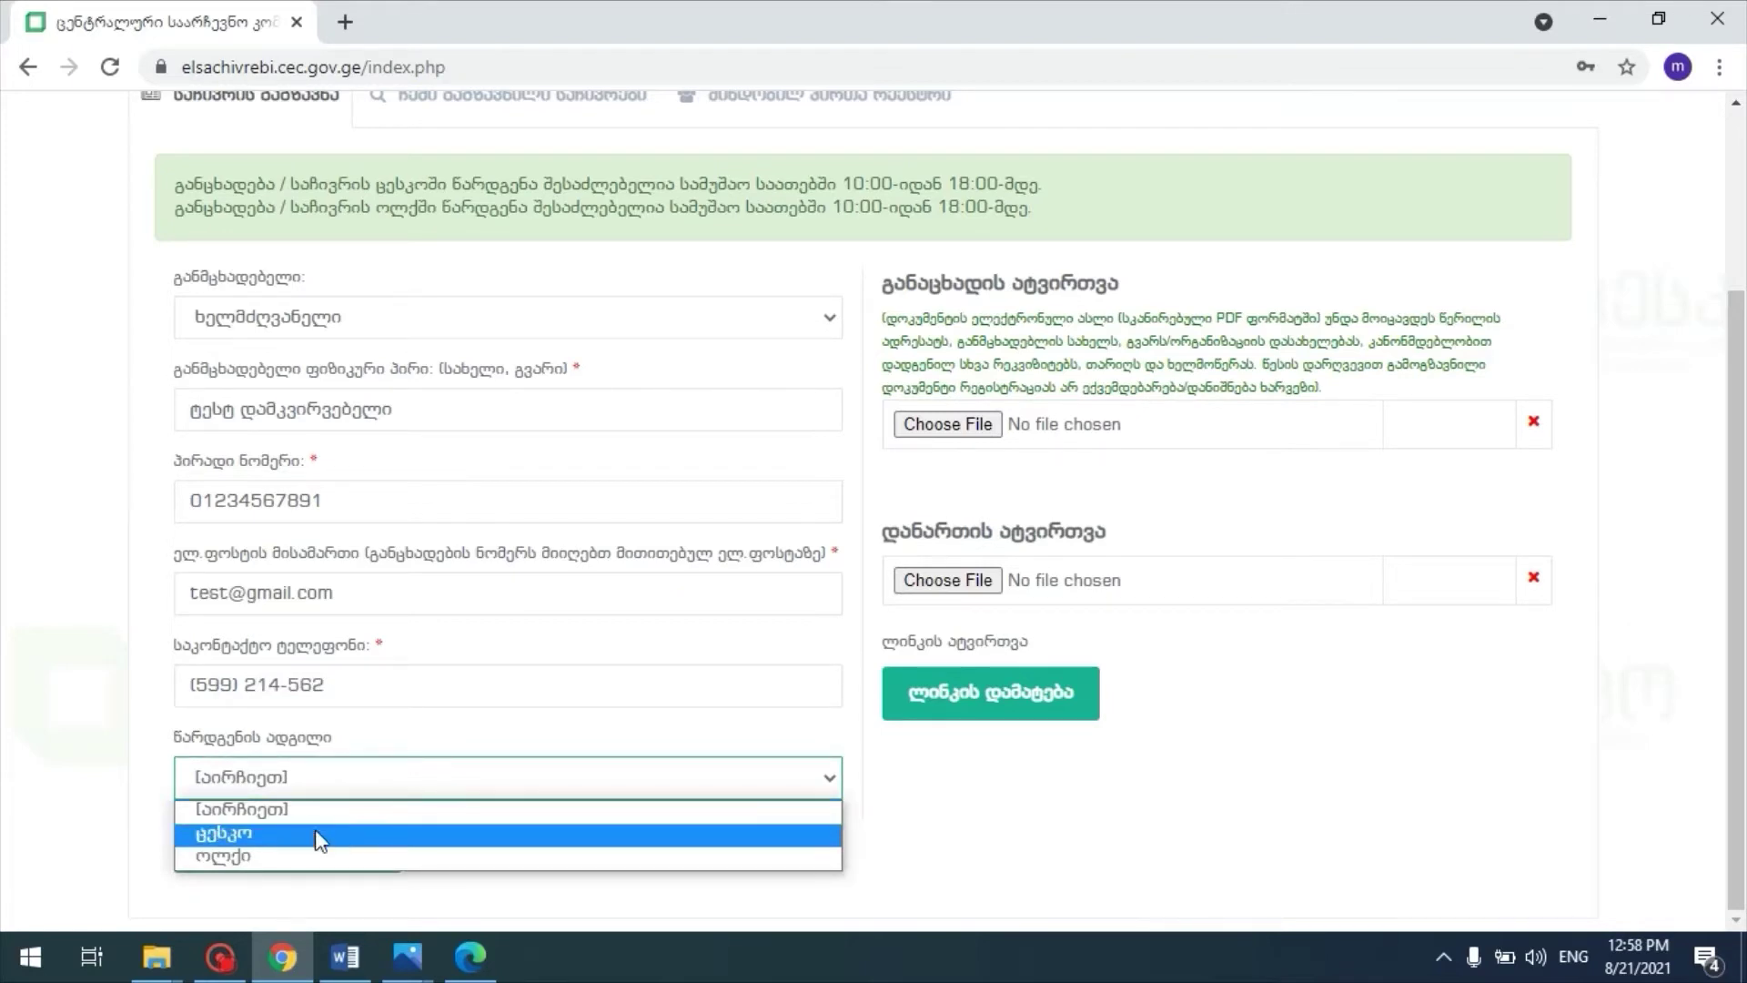
pyautogui.click(307, 860)
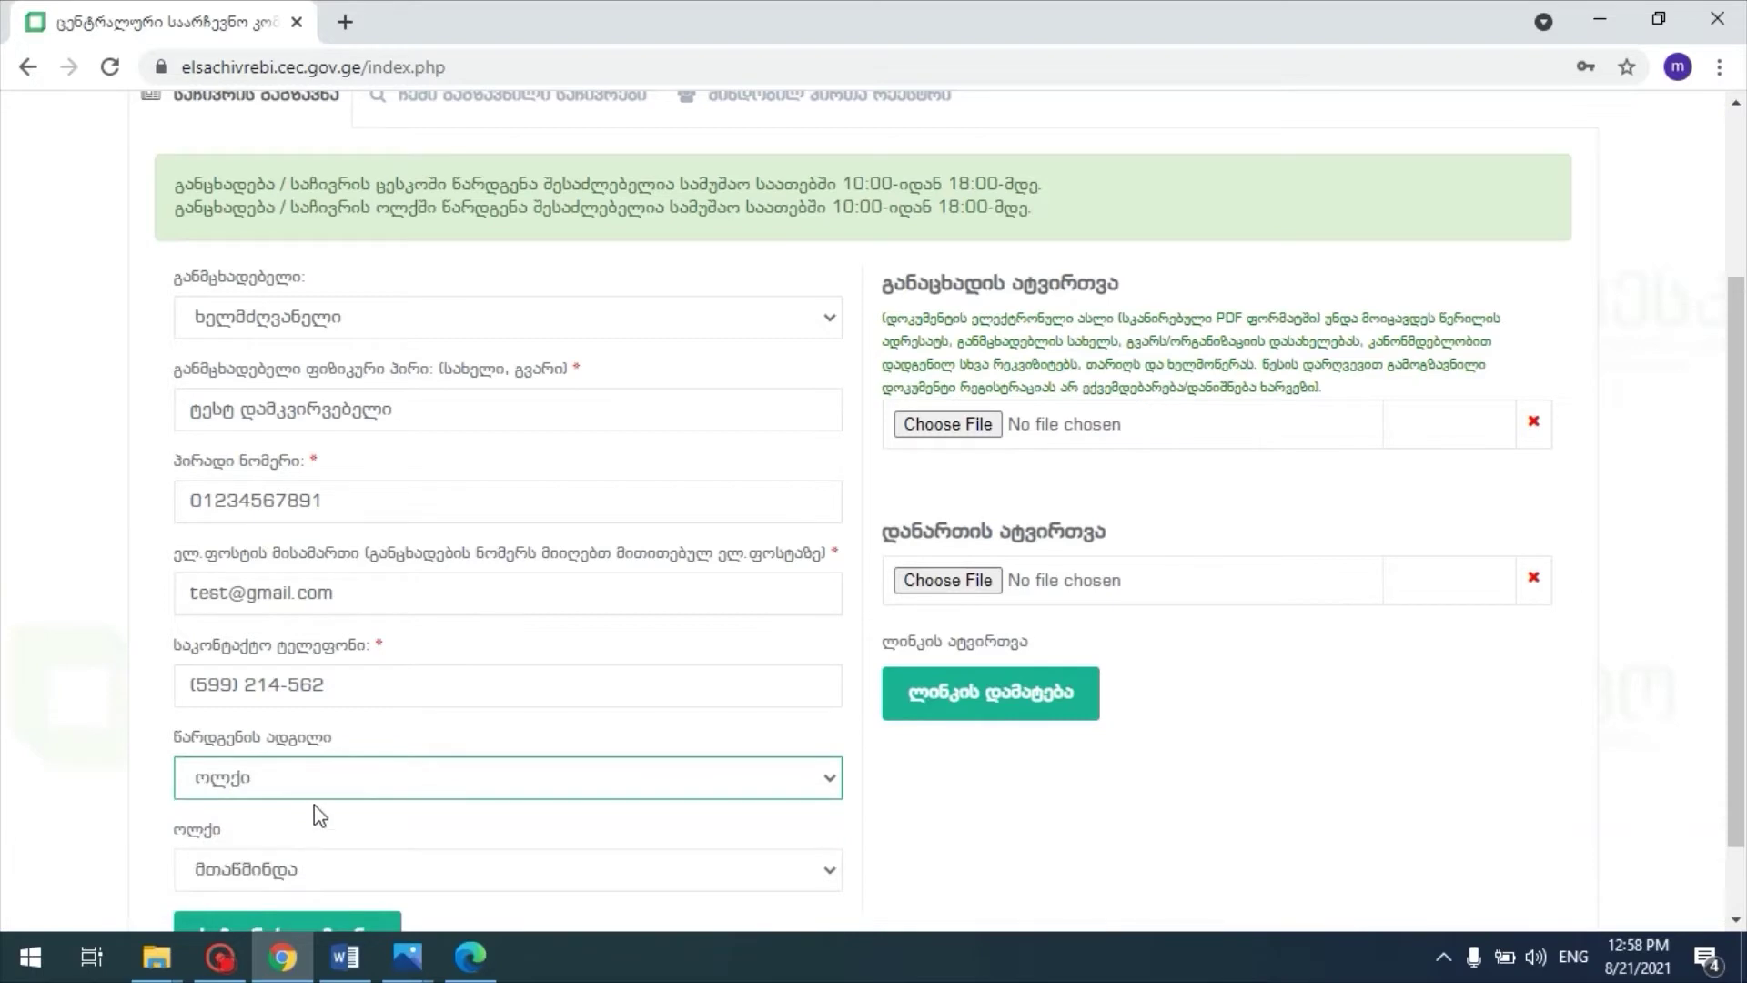
pyautogui.scroll(-1, 314, 805)
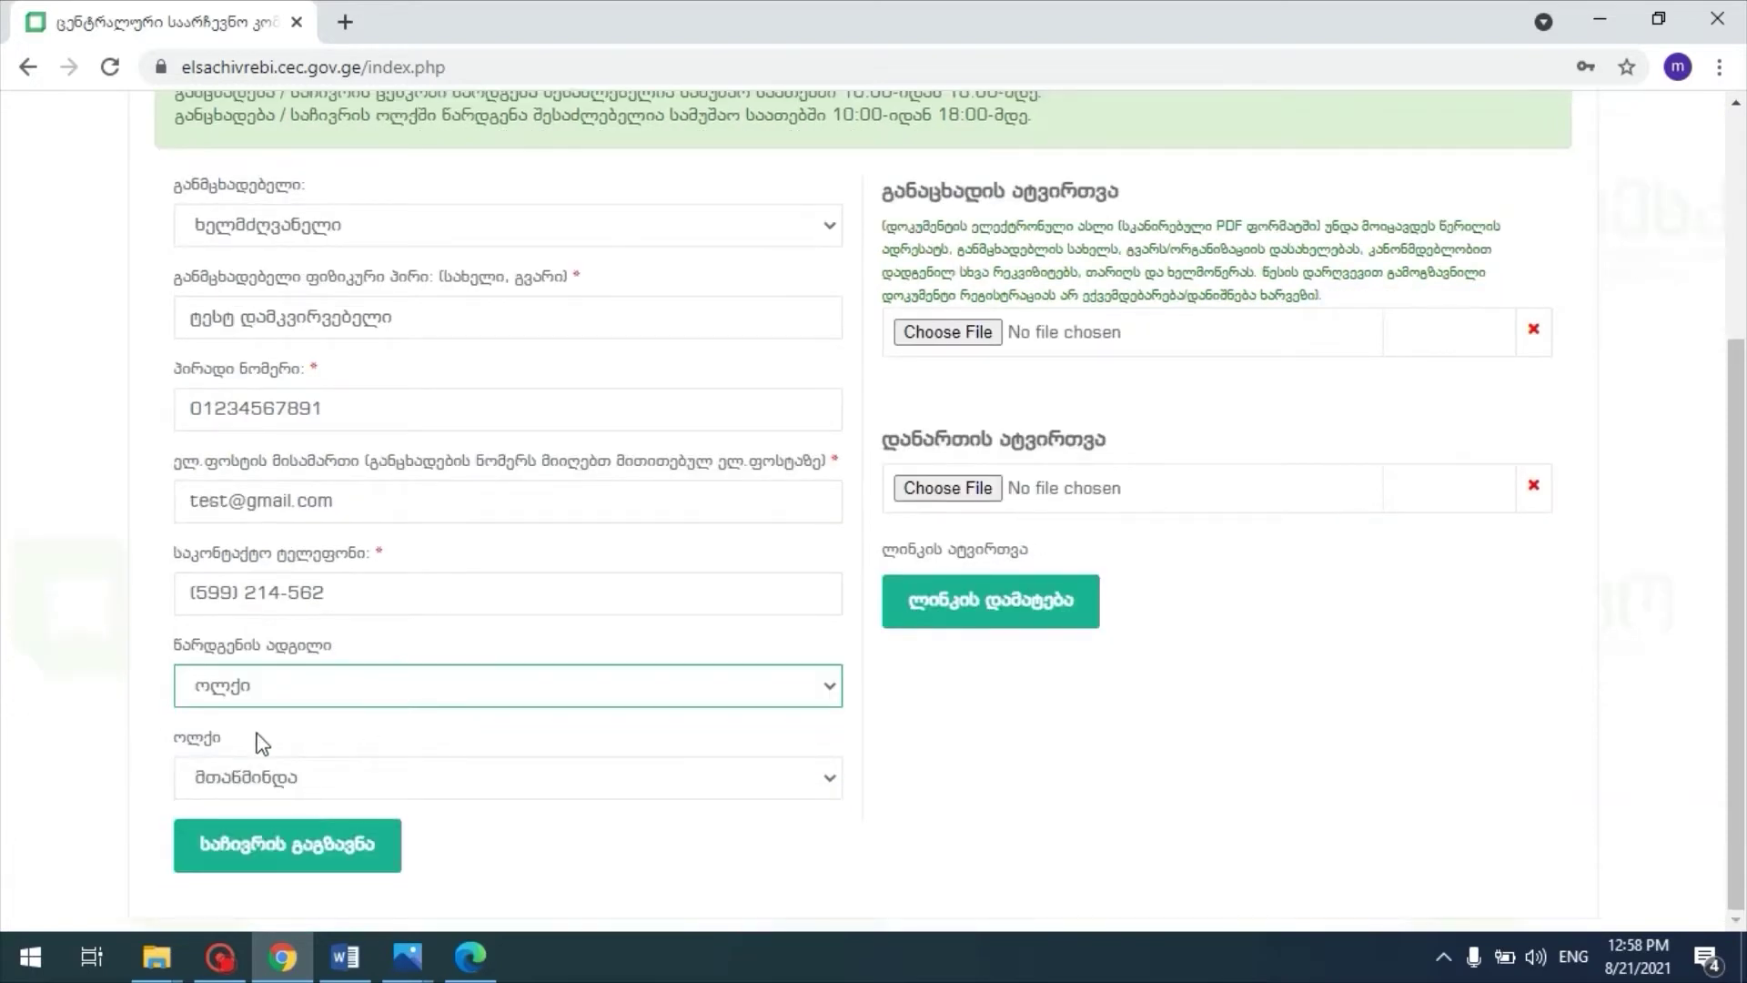
pyautogui.click(335, 789)
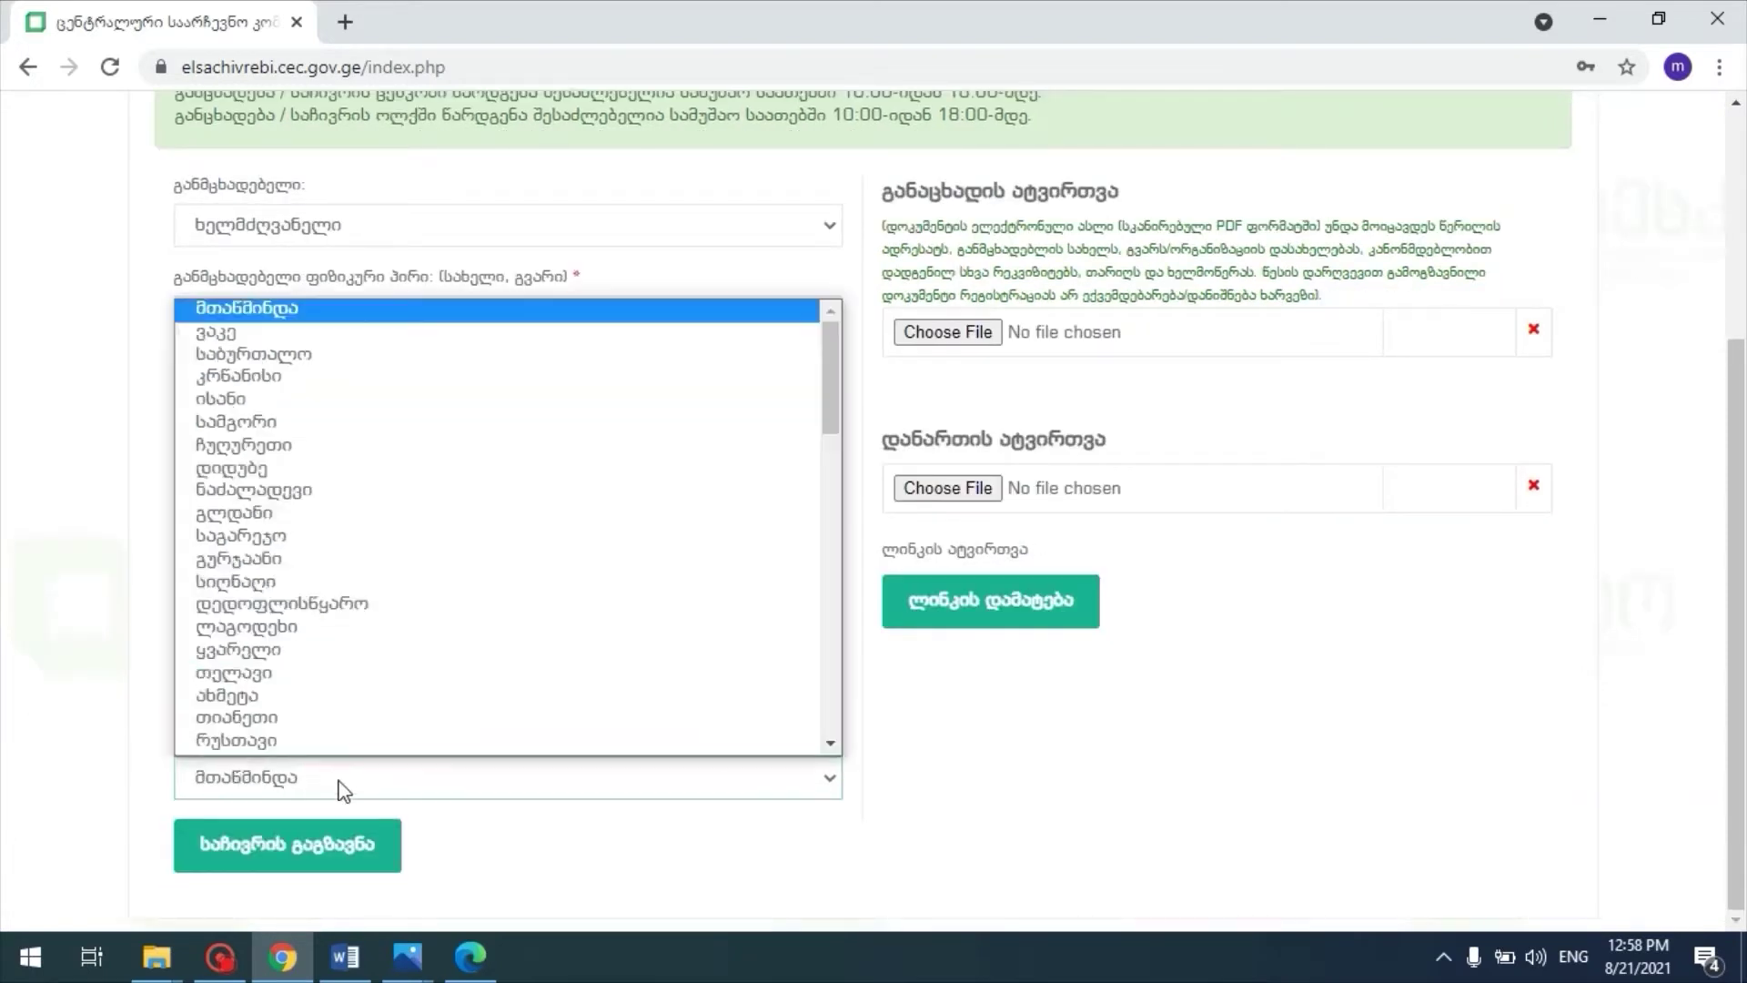
pyautogui.click(446, 391)
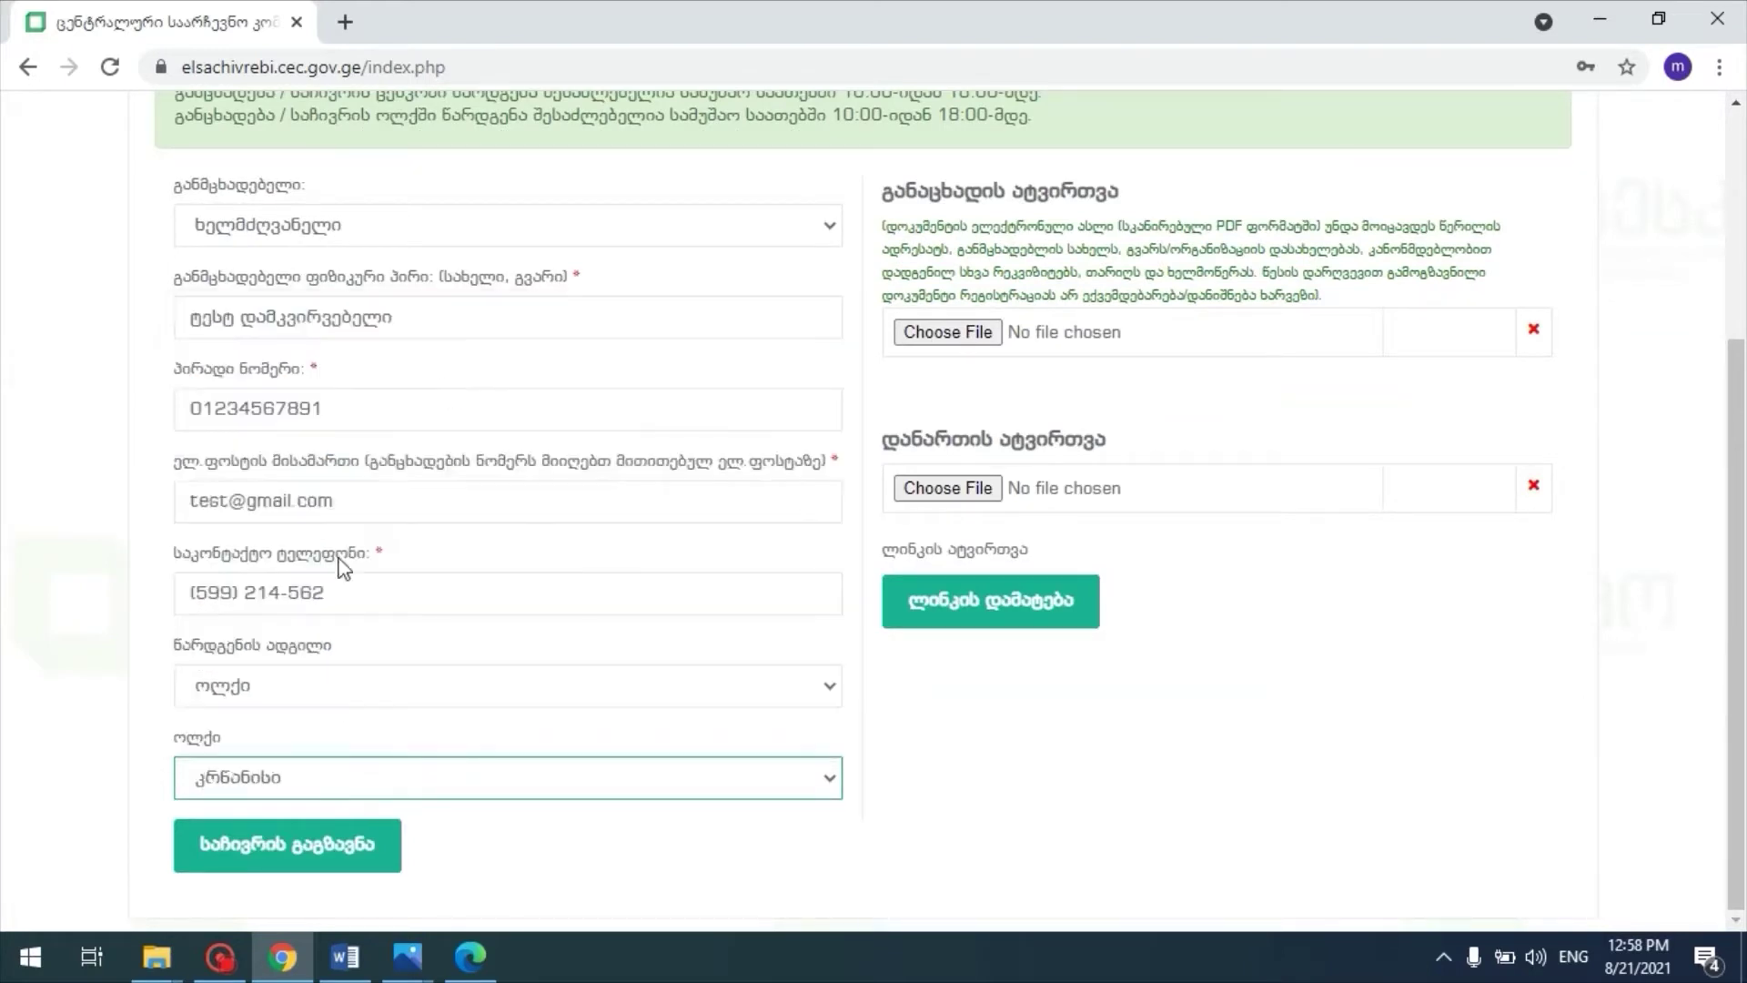
pyautogui.click(292, 675)
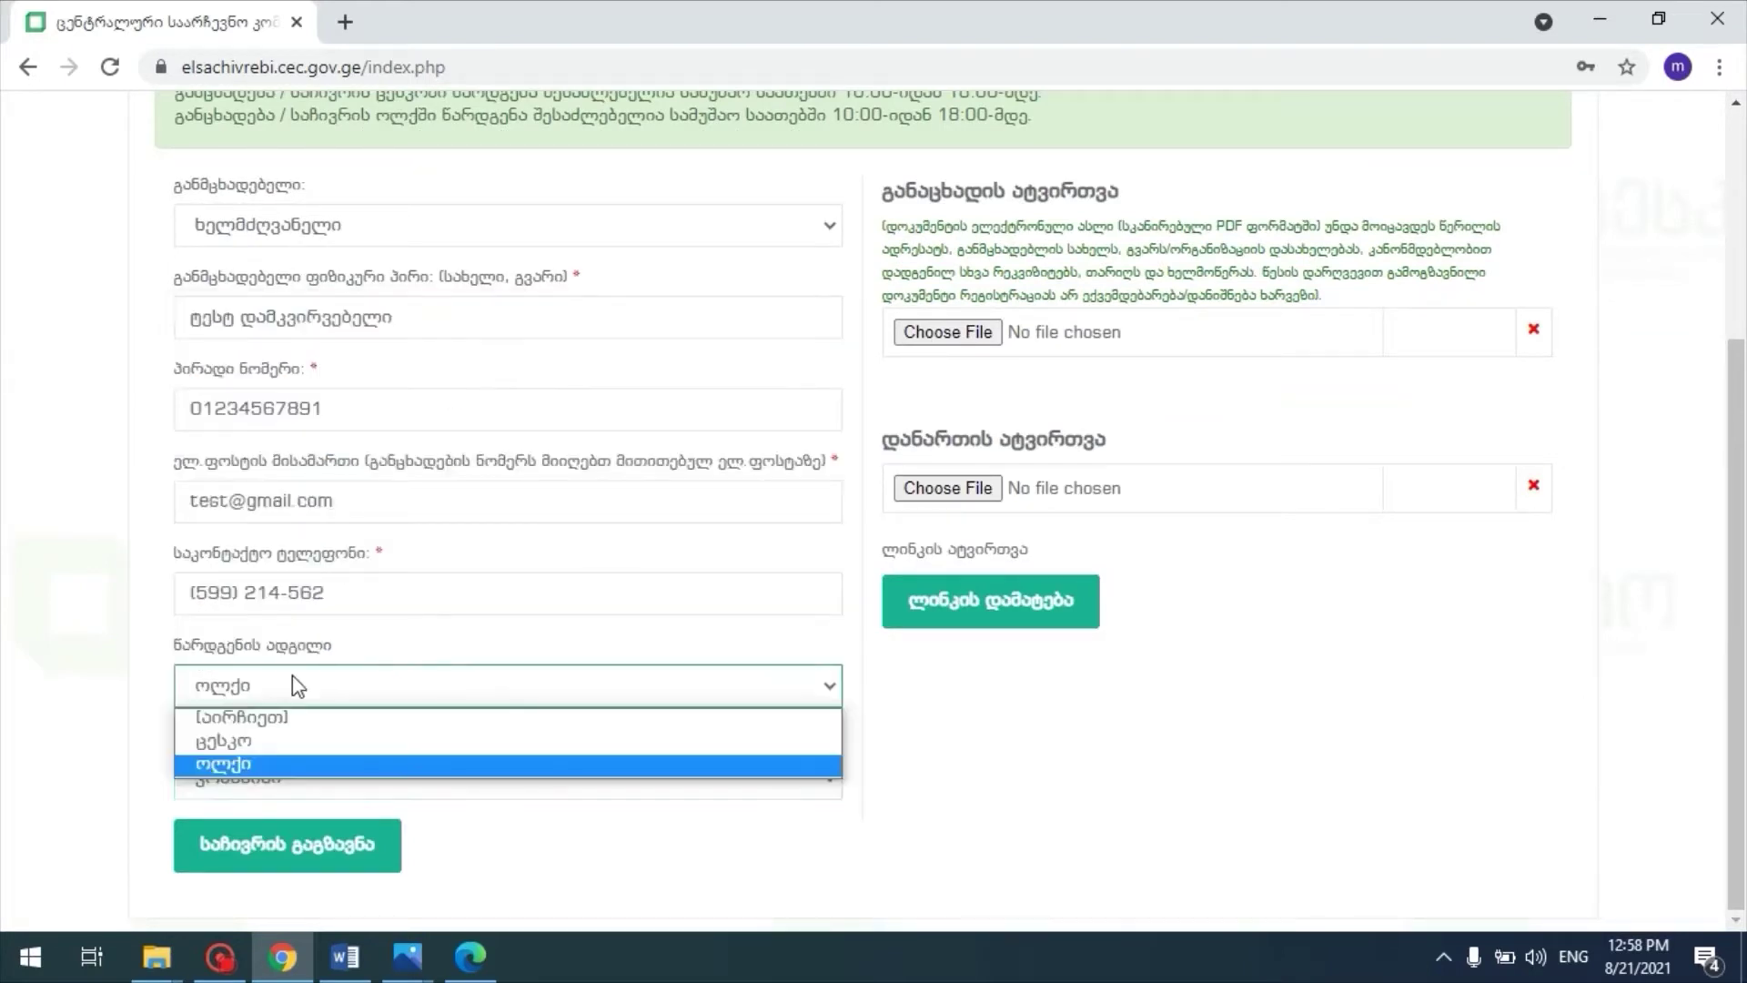
pyautogui.click(308, 741)
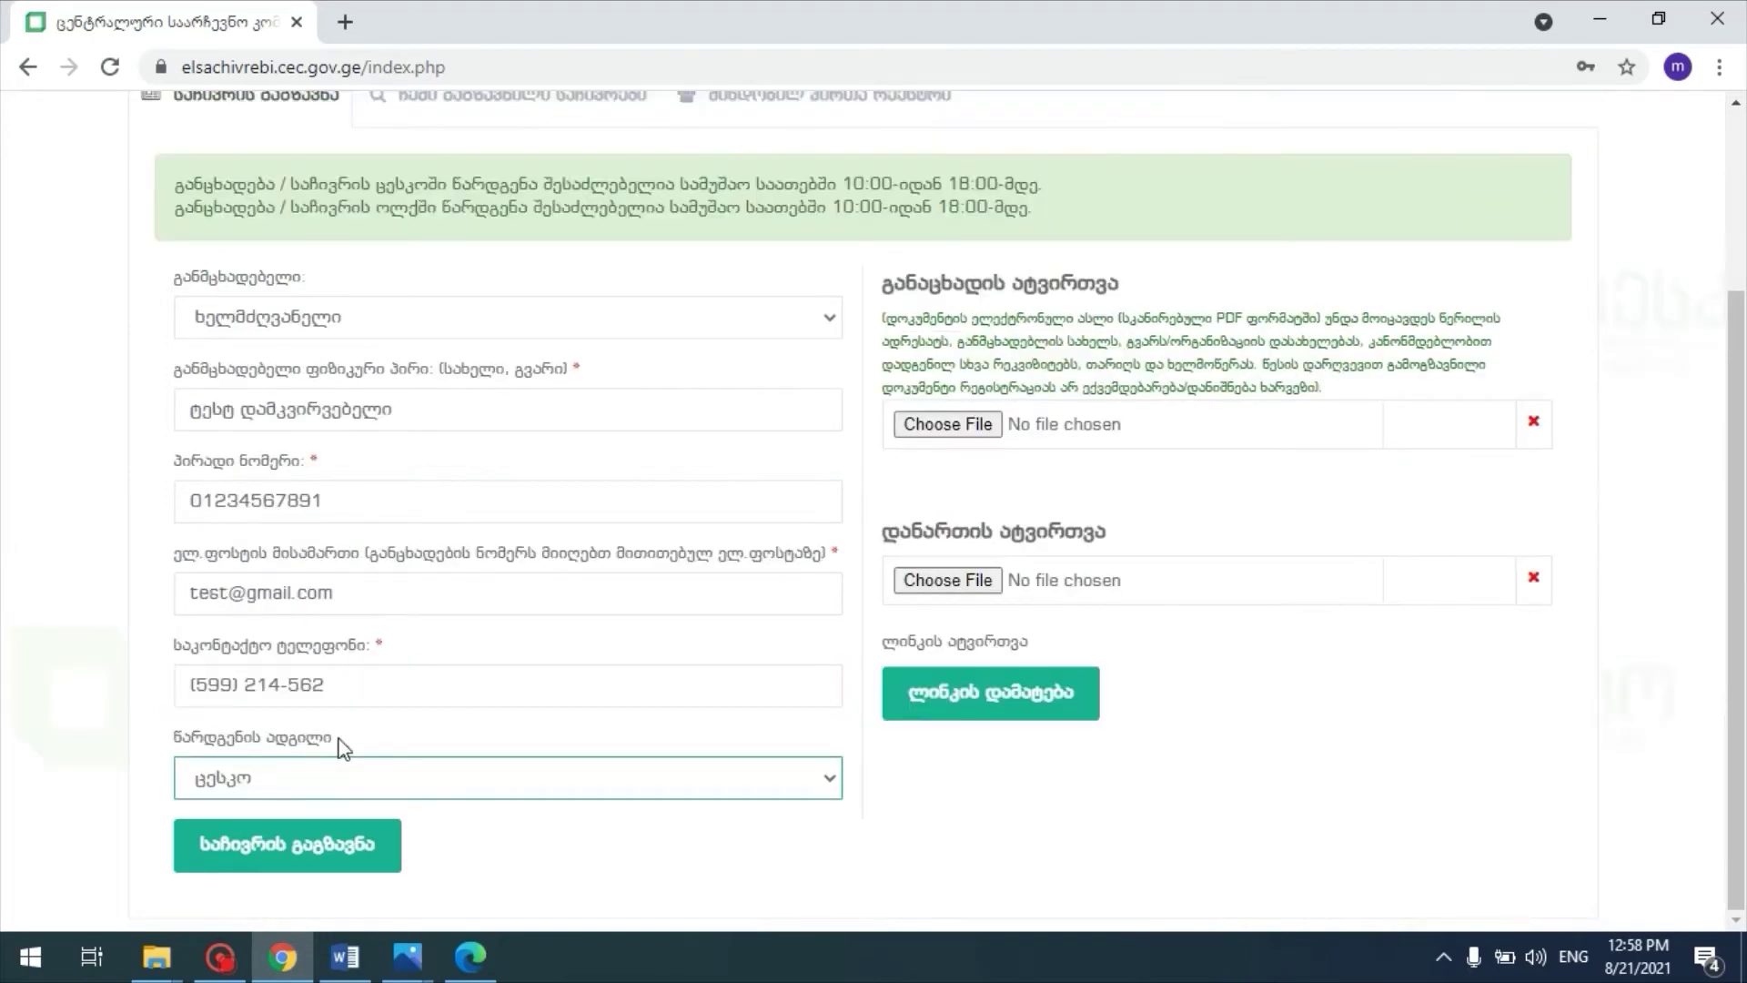
pyautogui.scroll(1, 751, 601)
pyautogui.scroll(-1, 780, 604)
# Step: Attach განაცხადი.pdf as the application file and დანართი 1.pdf as an attachment
pyautogui.click(976, 428)
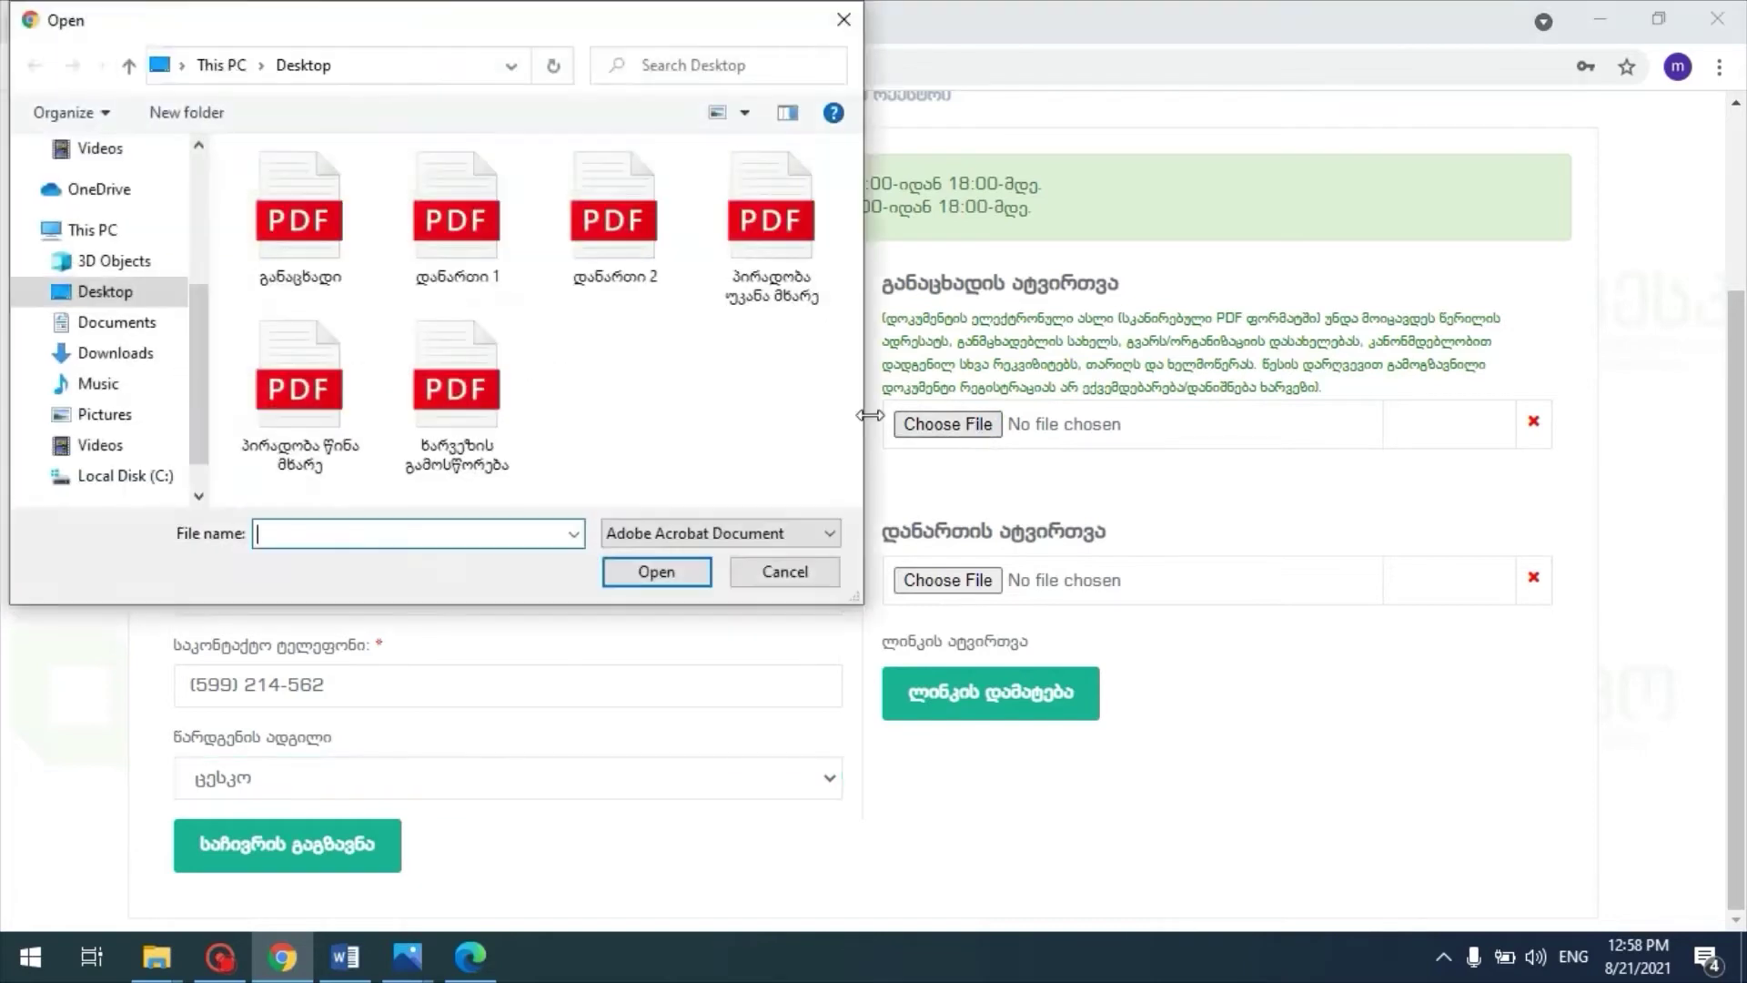
pyautogui.doubleClick(323, 221)
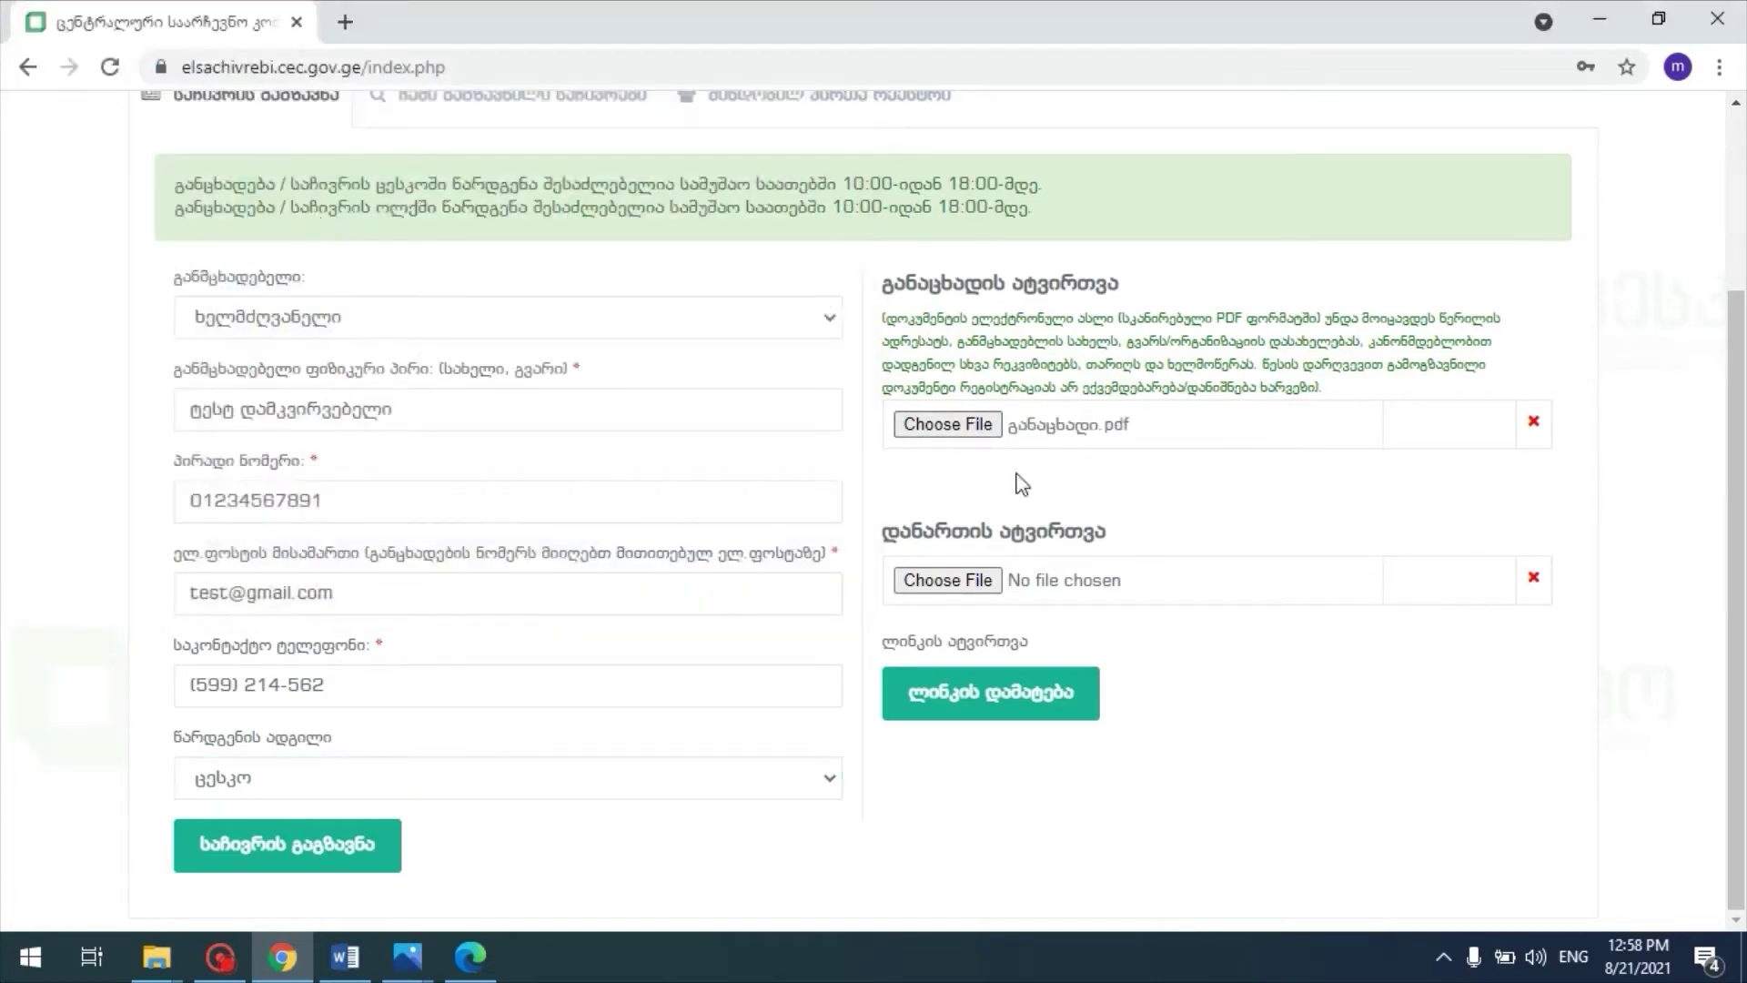
pyautogui.moveTo(879, 534); pyautogui.dragTo(1105, 533)
pyautogui.click(1110, 531)
pyautogui.click(951, 580)
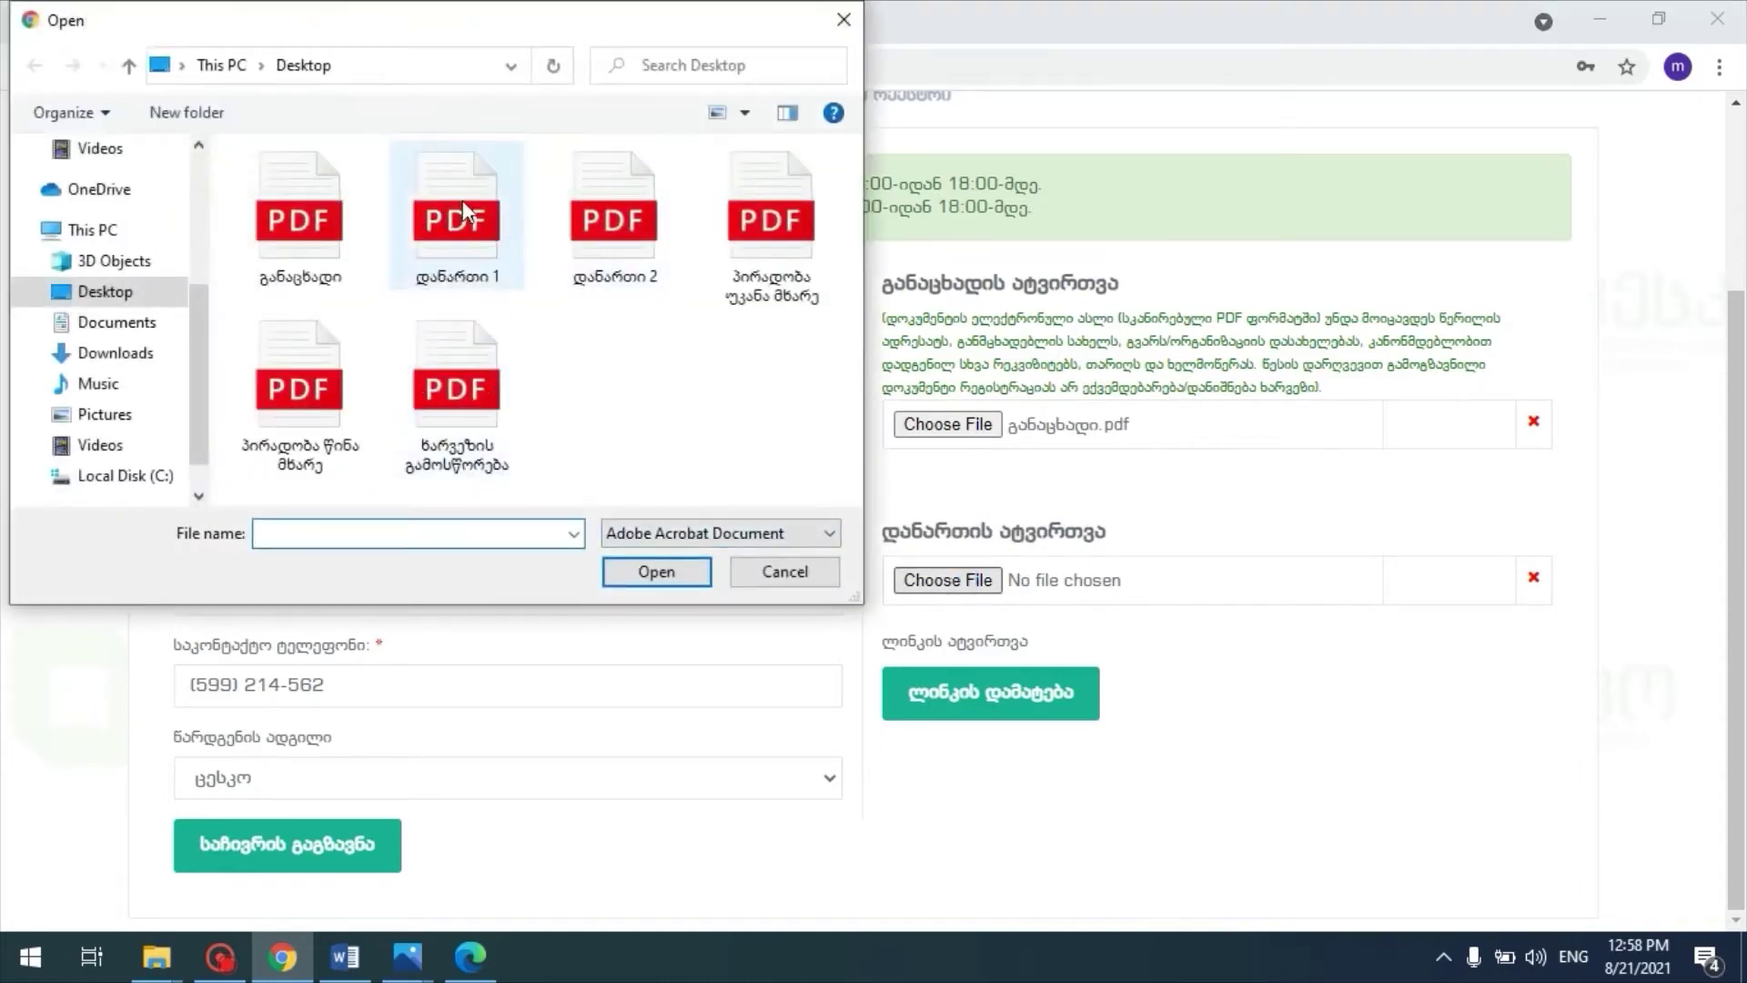
pyautogui.doubleClick(464, 218)
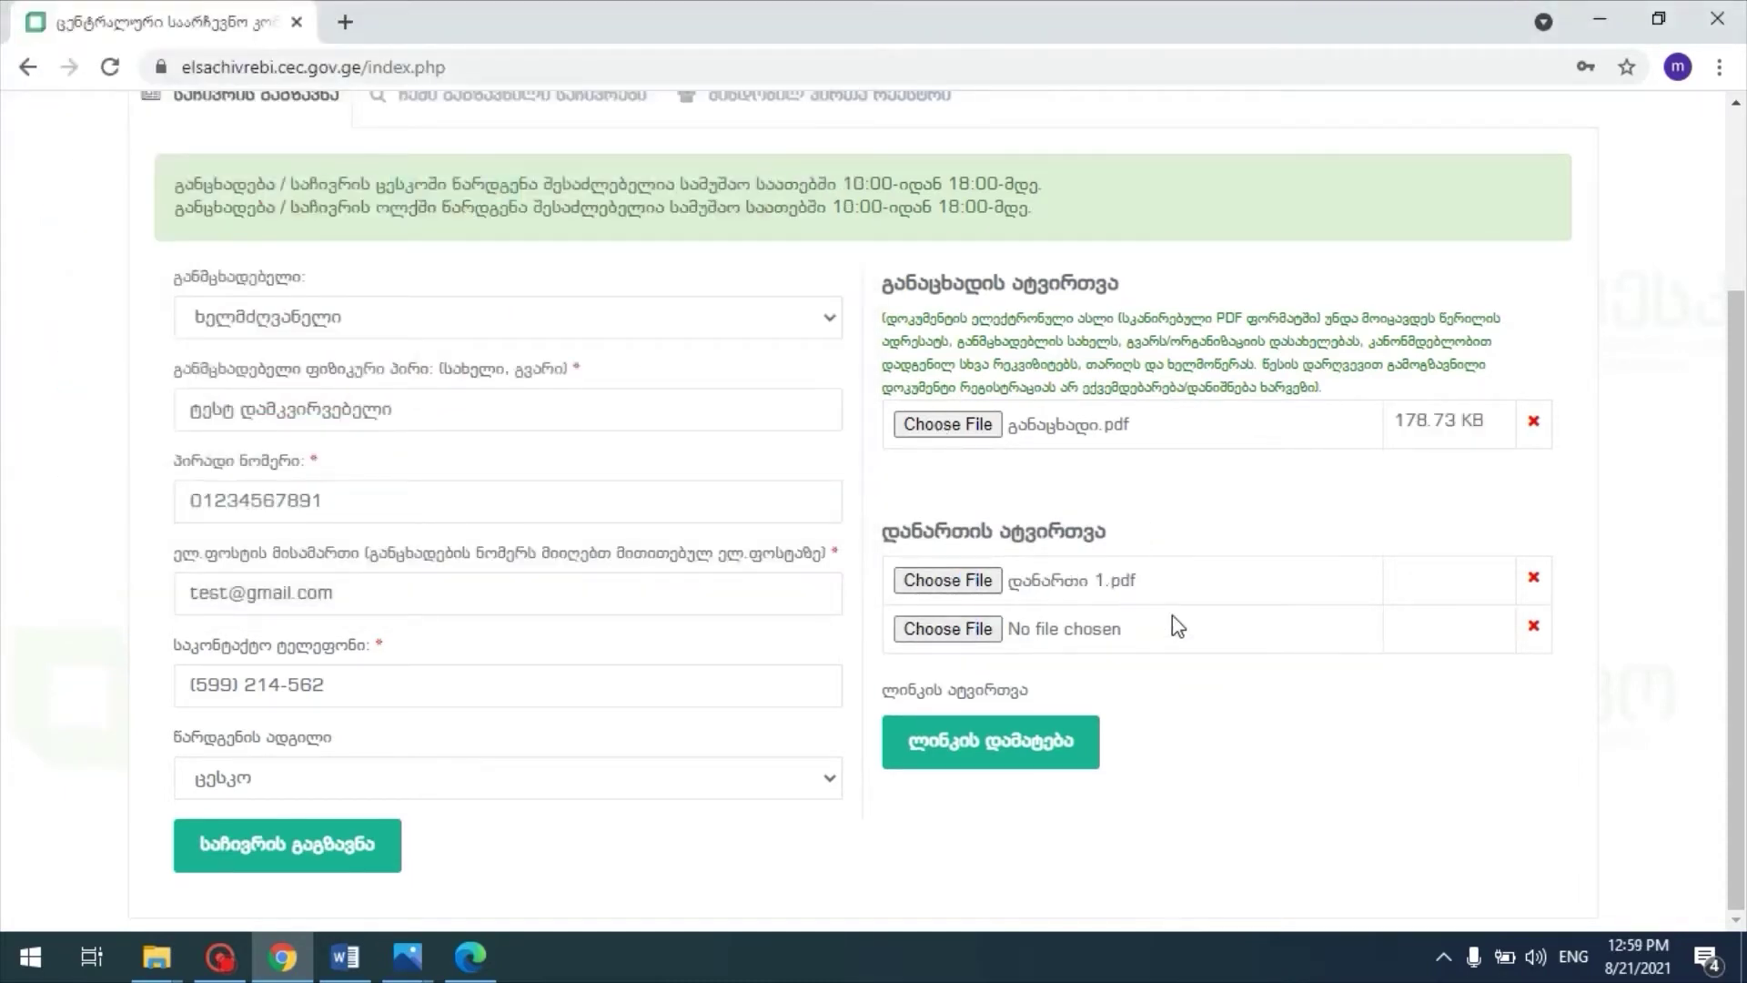
# Step: Add and remove an empty attachment link row, then submit the complaint
pyautogui.click(939, 758)
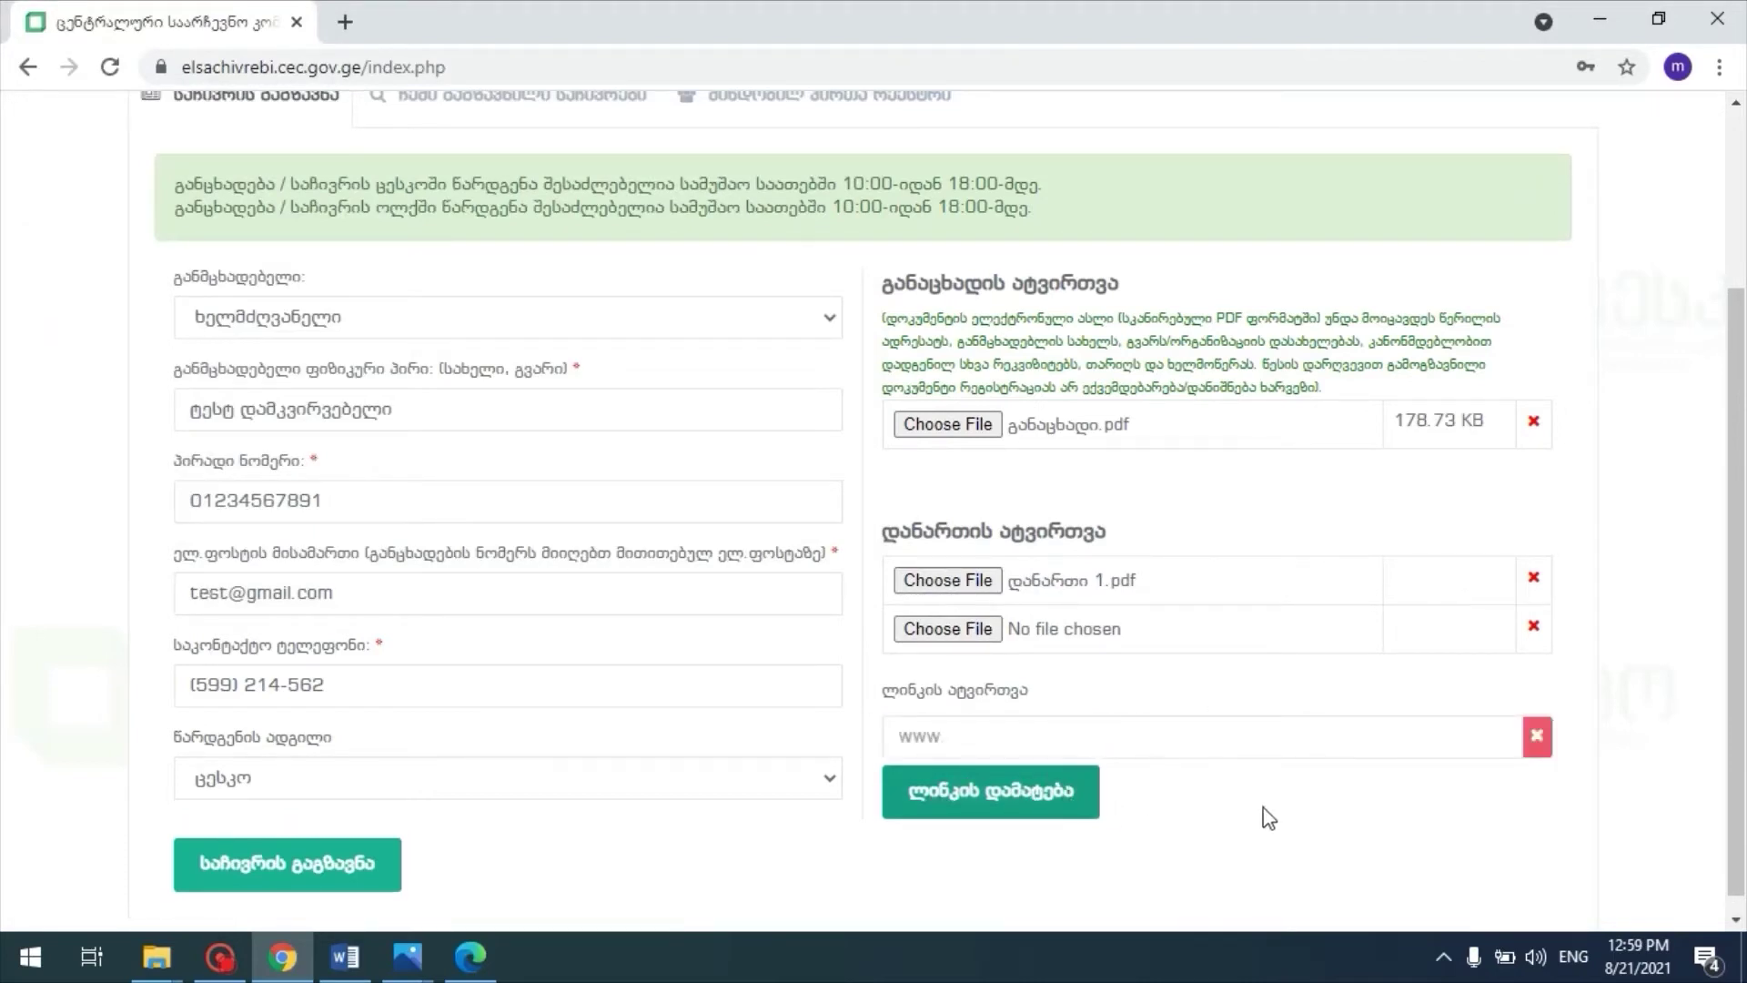
pyautogui.click(1001, 736)
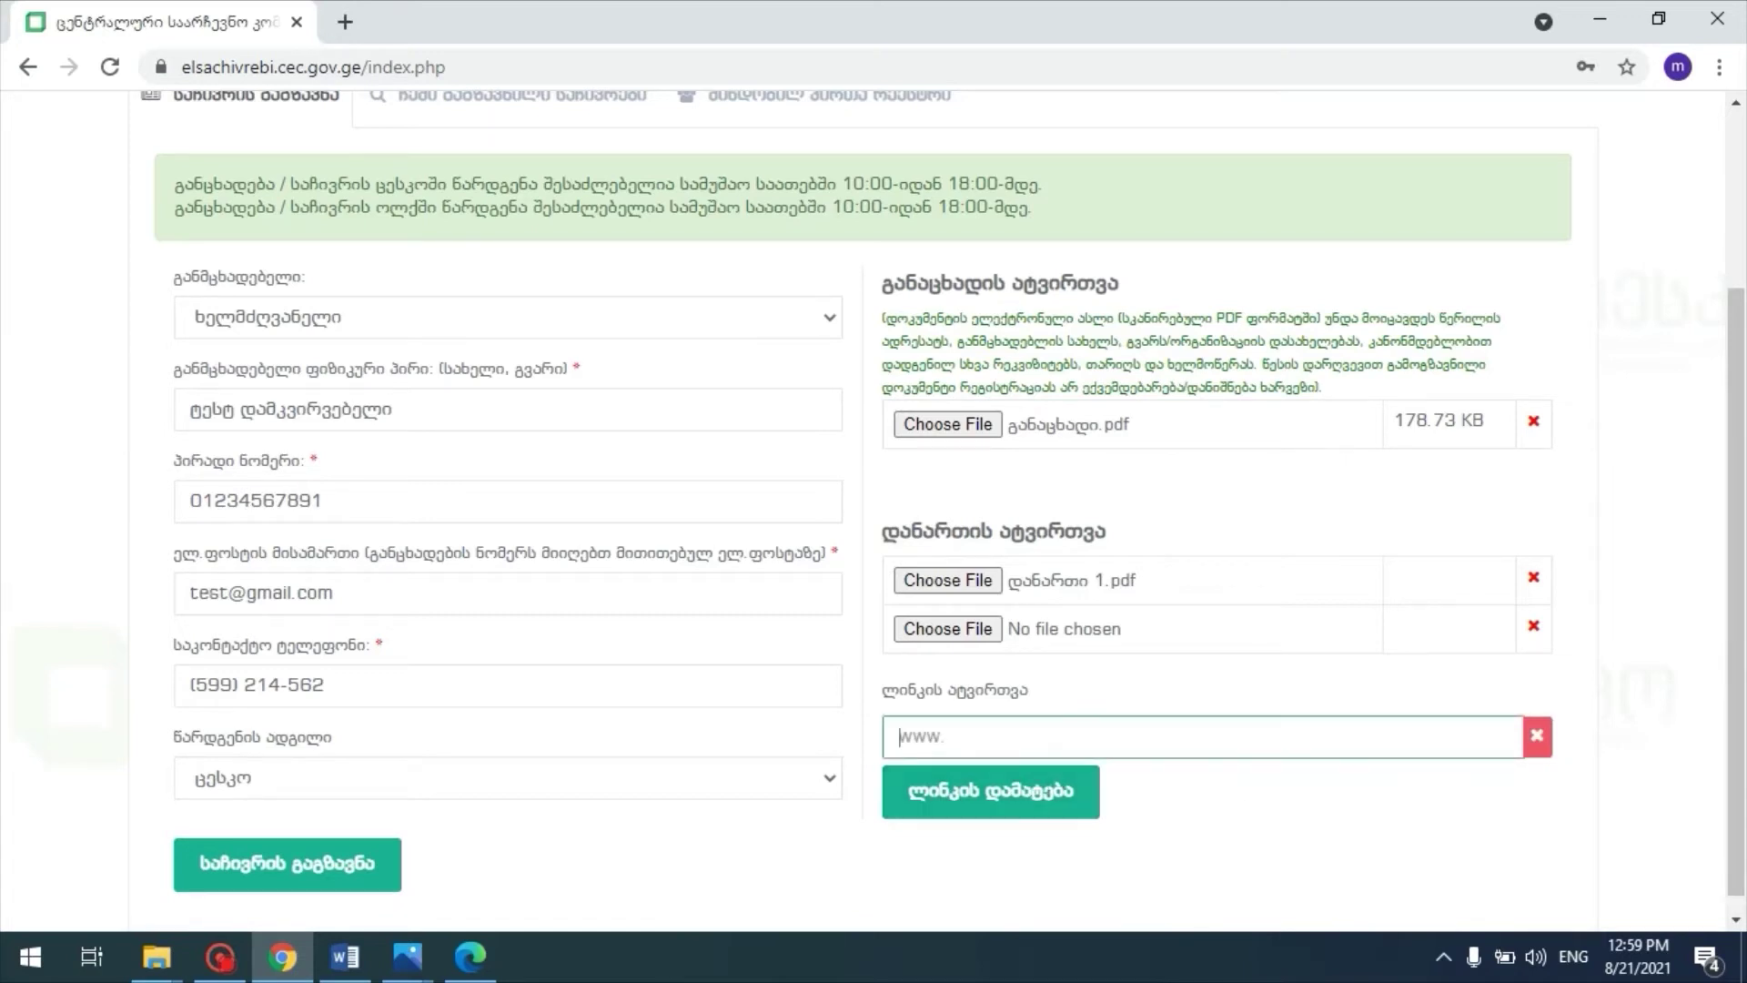
pyautogui.click(1538, 738)
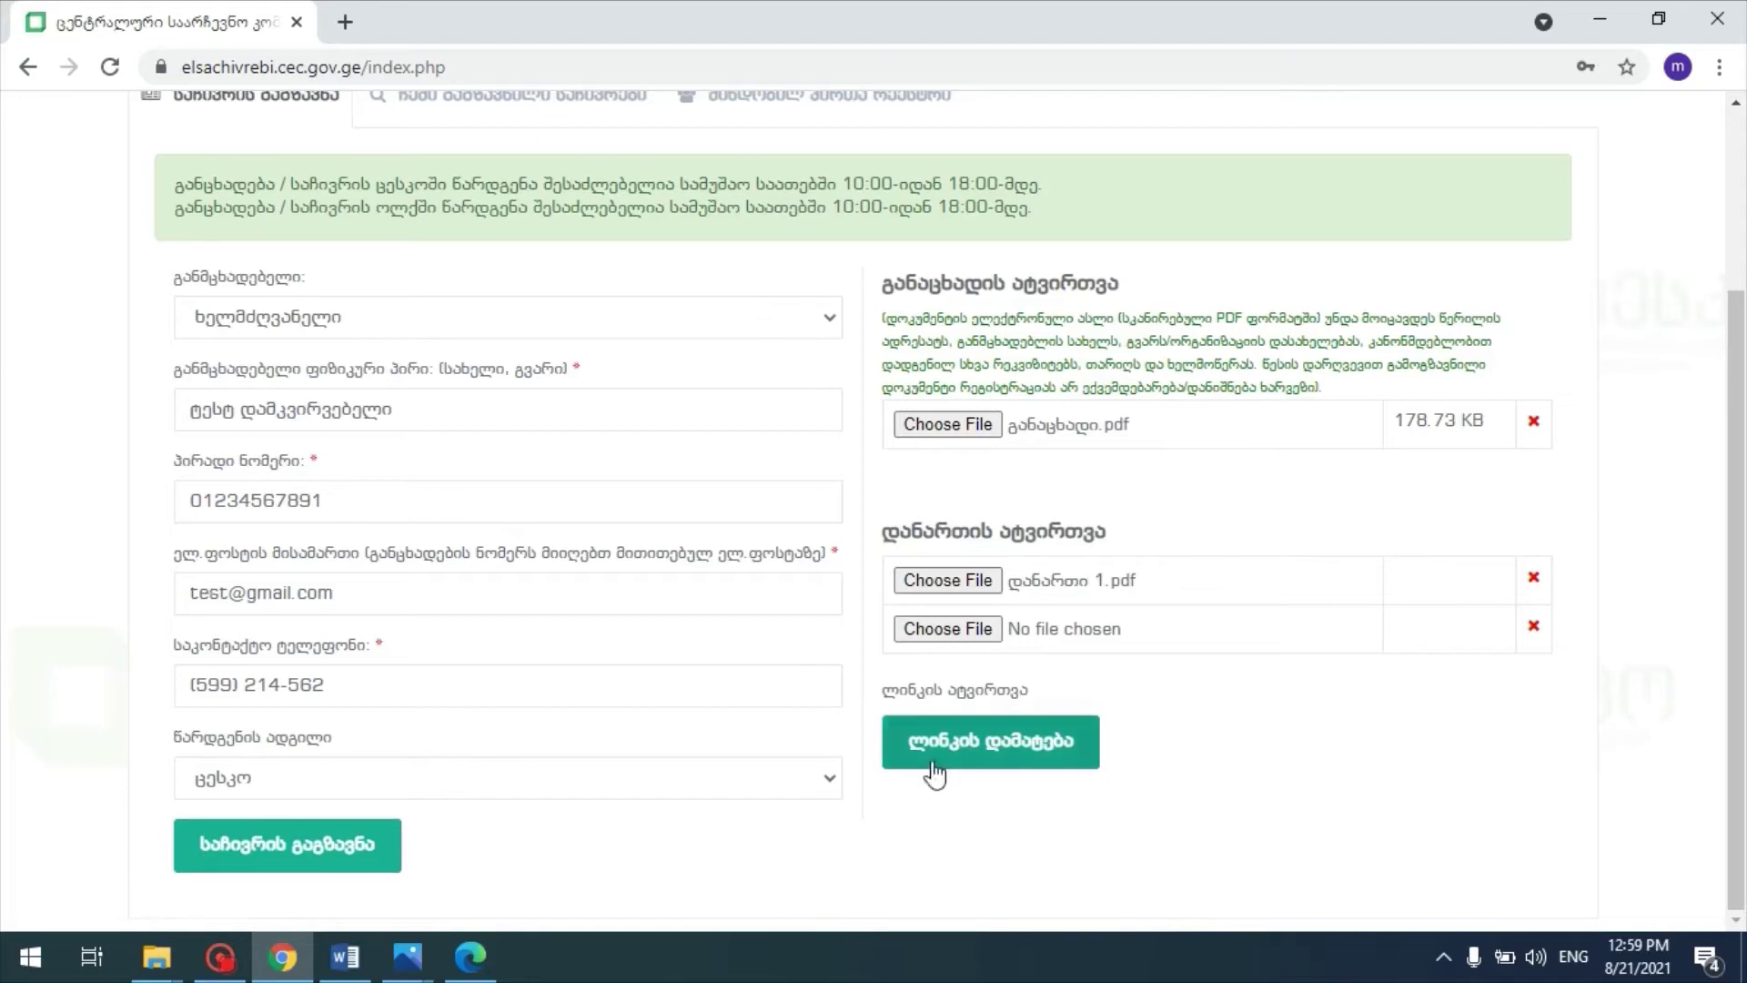
pyautogui.click(290, 849)
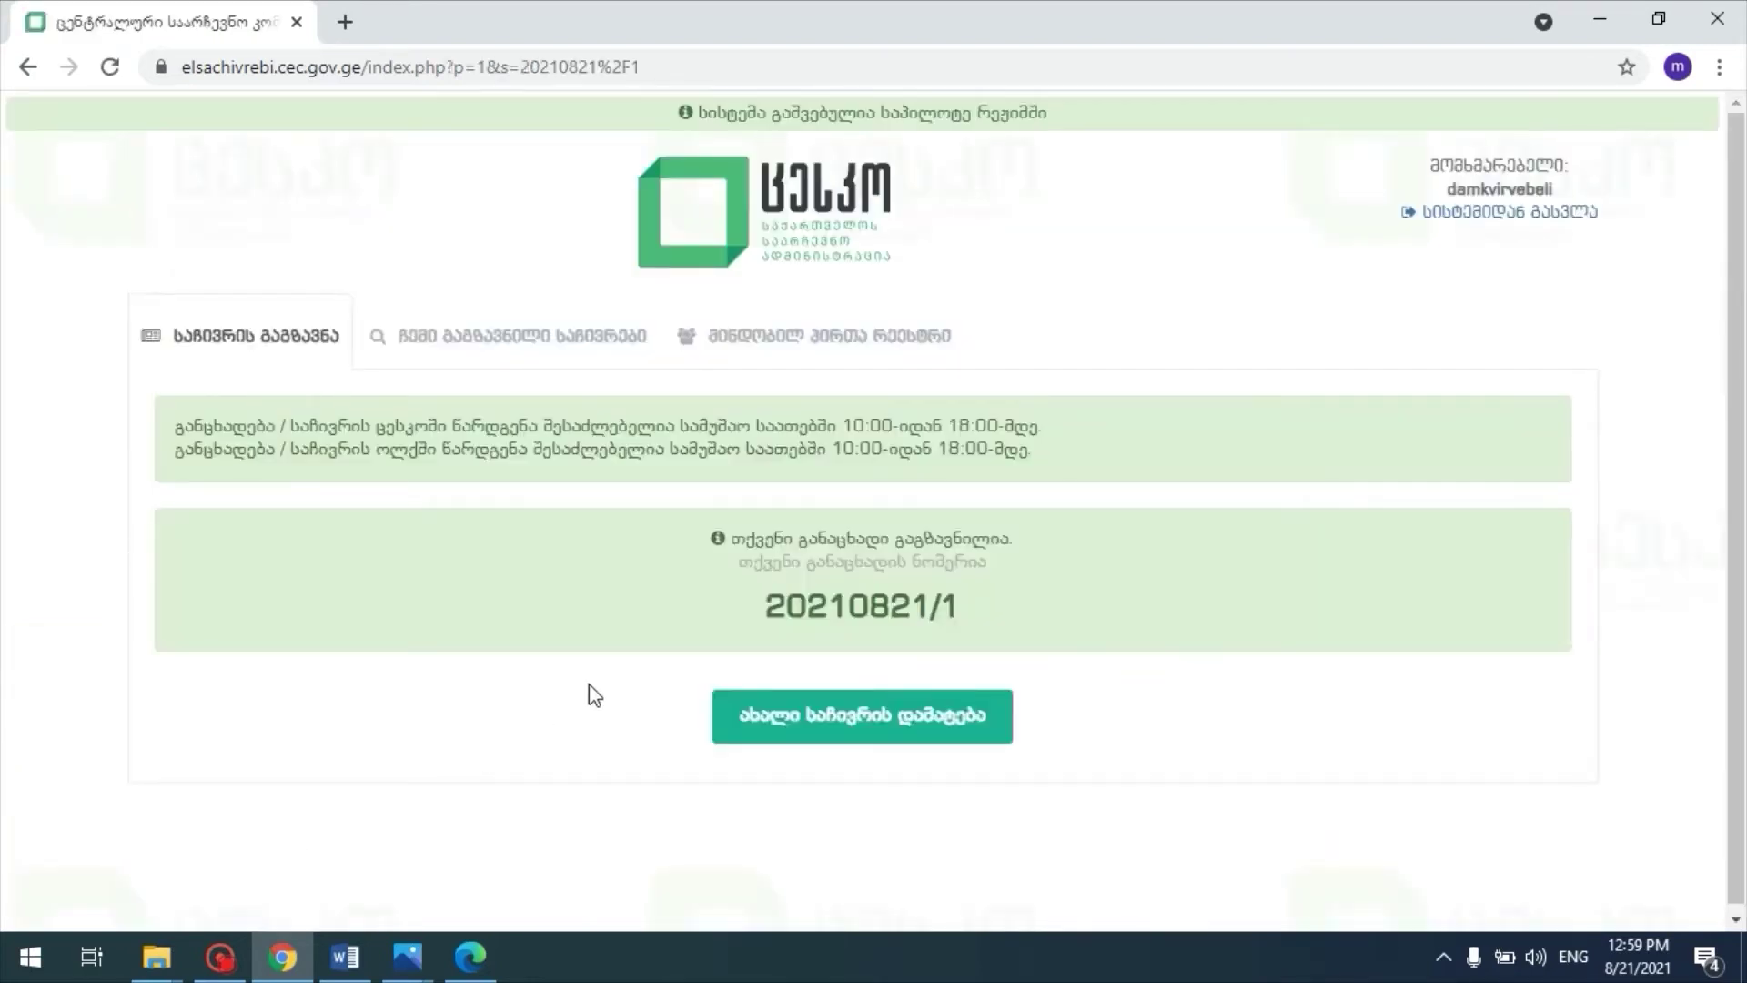
# Step: Select application number 20210821/1, then start a new blank complaint form and scroll through it
pyautogui.moveTo(764, 608); pyautogui.dragTo(957, 608)
pyautogui.click(1015, 628)
pyautogui.click(872, 724)
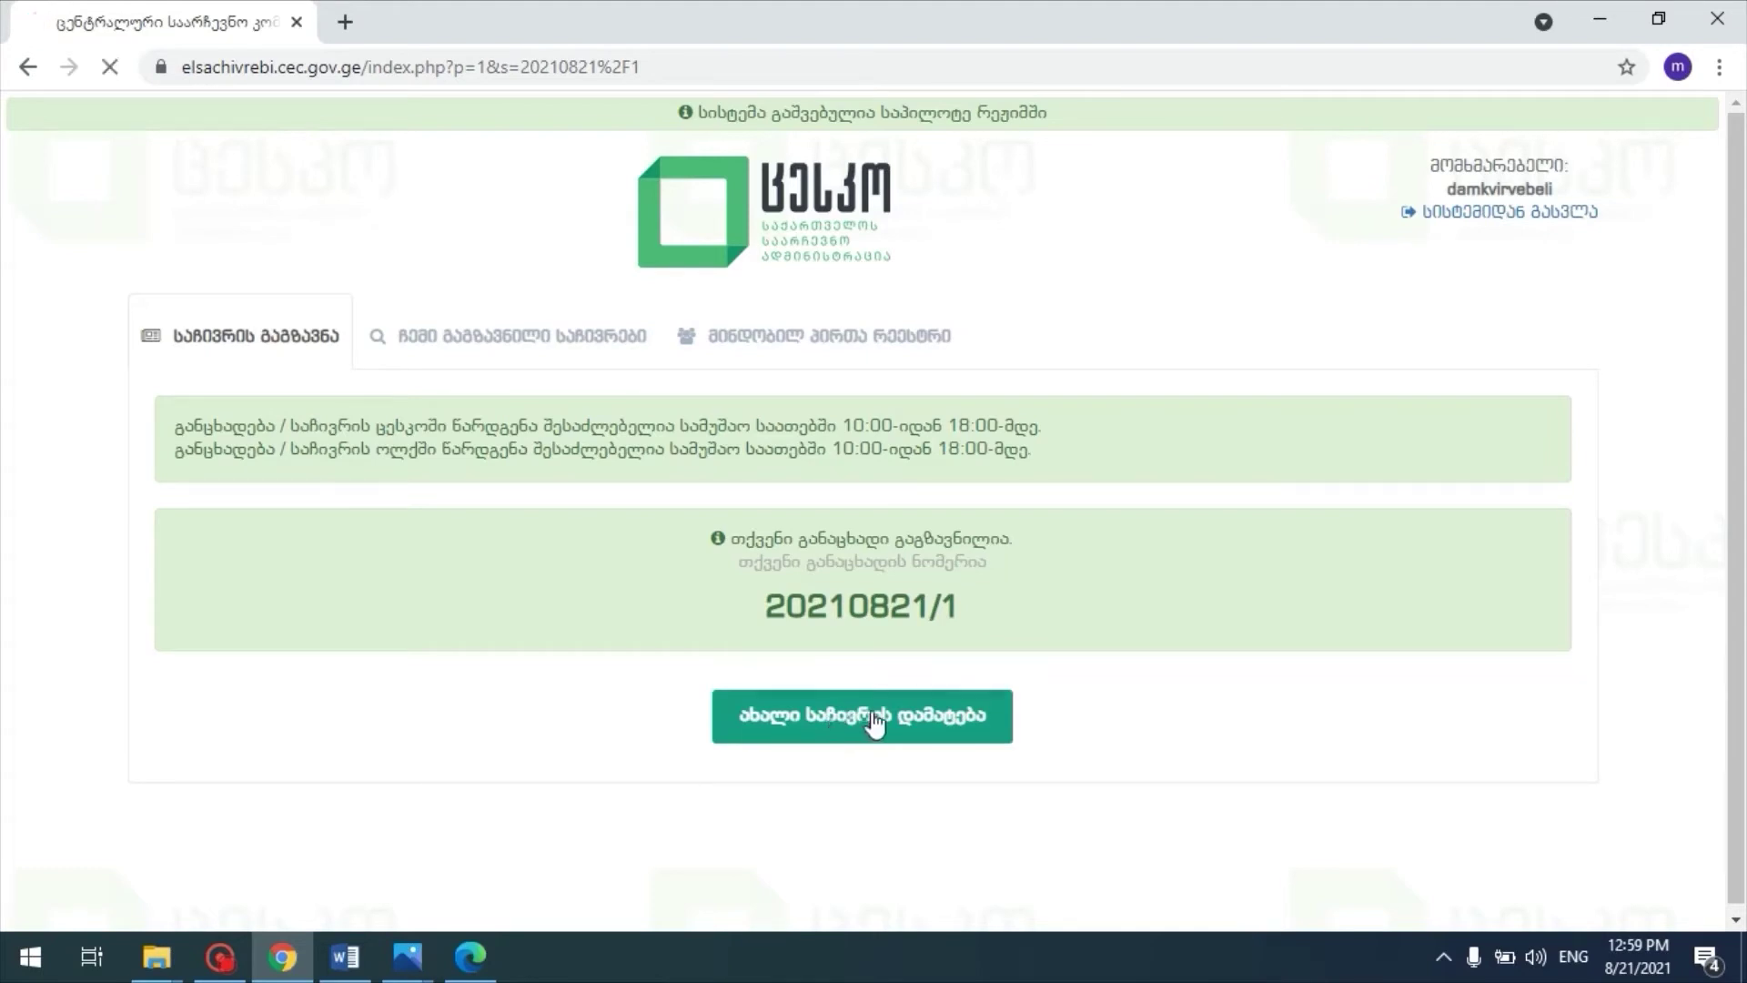
pyautogui.scroll(-2, 292, 449)
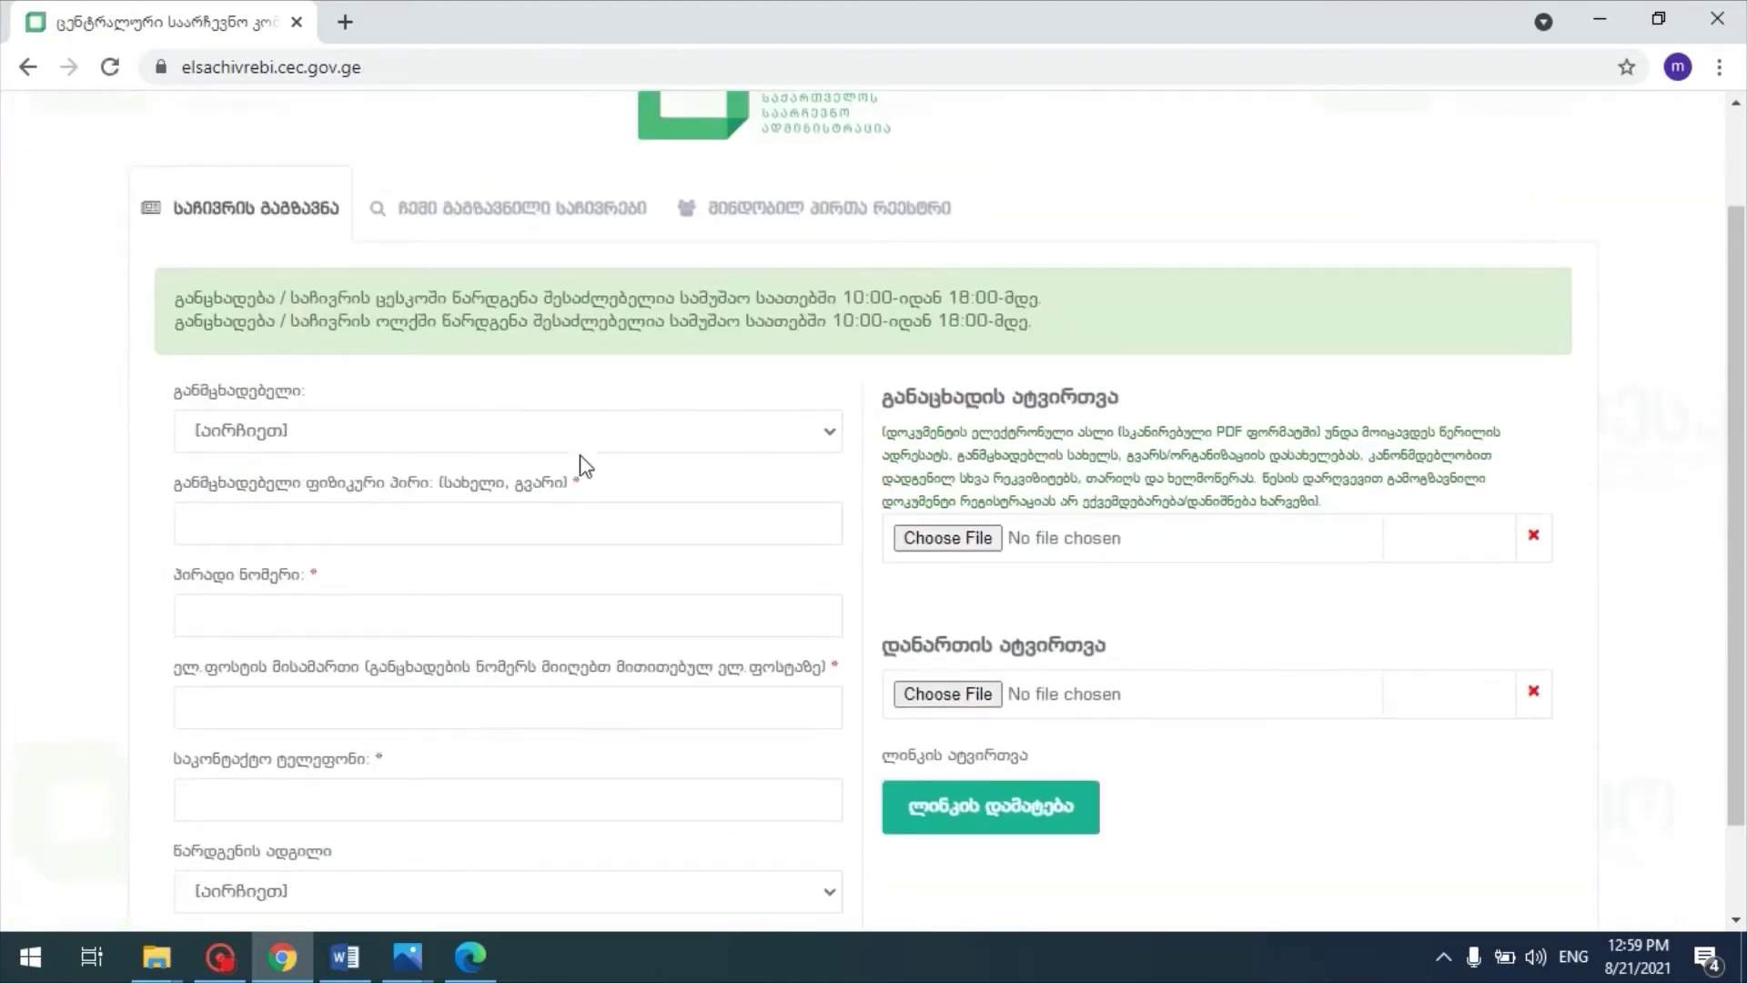
pyautogui.scroll(-1, 579, 460)
pyautogui.scroll(2, 551, 568)
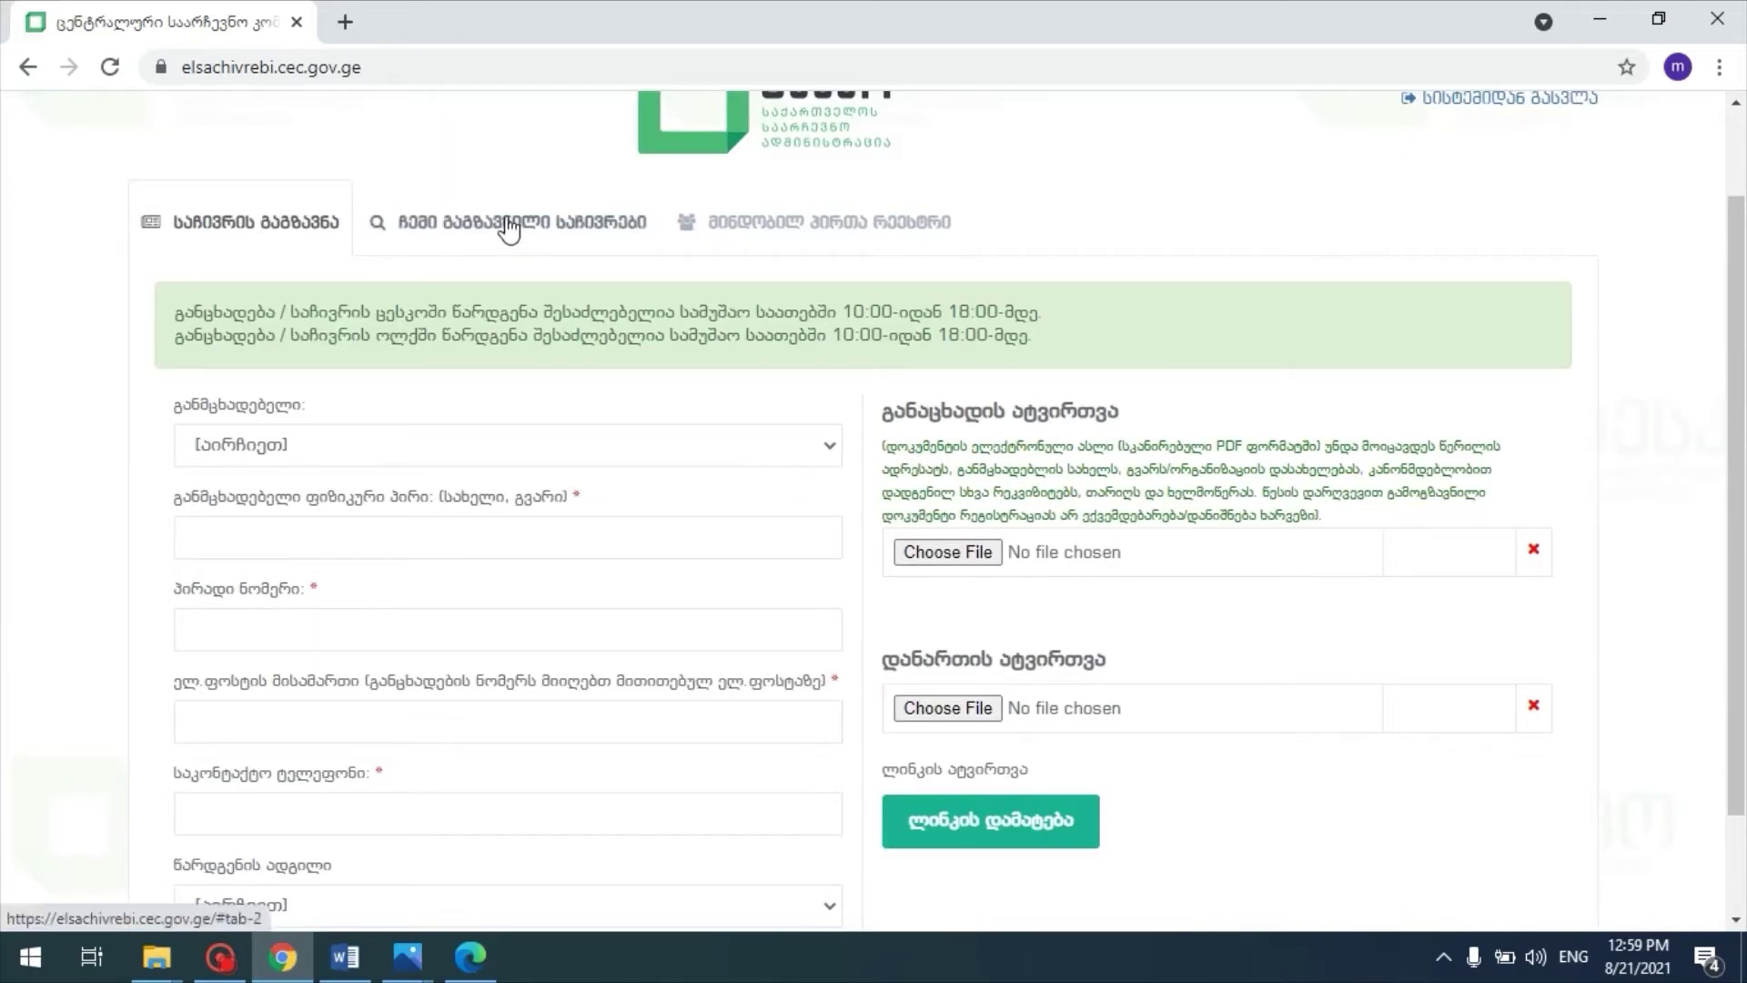
# Step: Refresh the submitted complaints list and open complaint 20210821/1's attached files and details
pyautogui.click(508, 228)
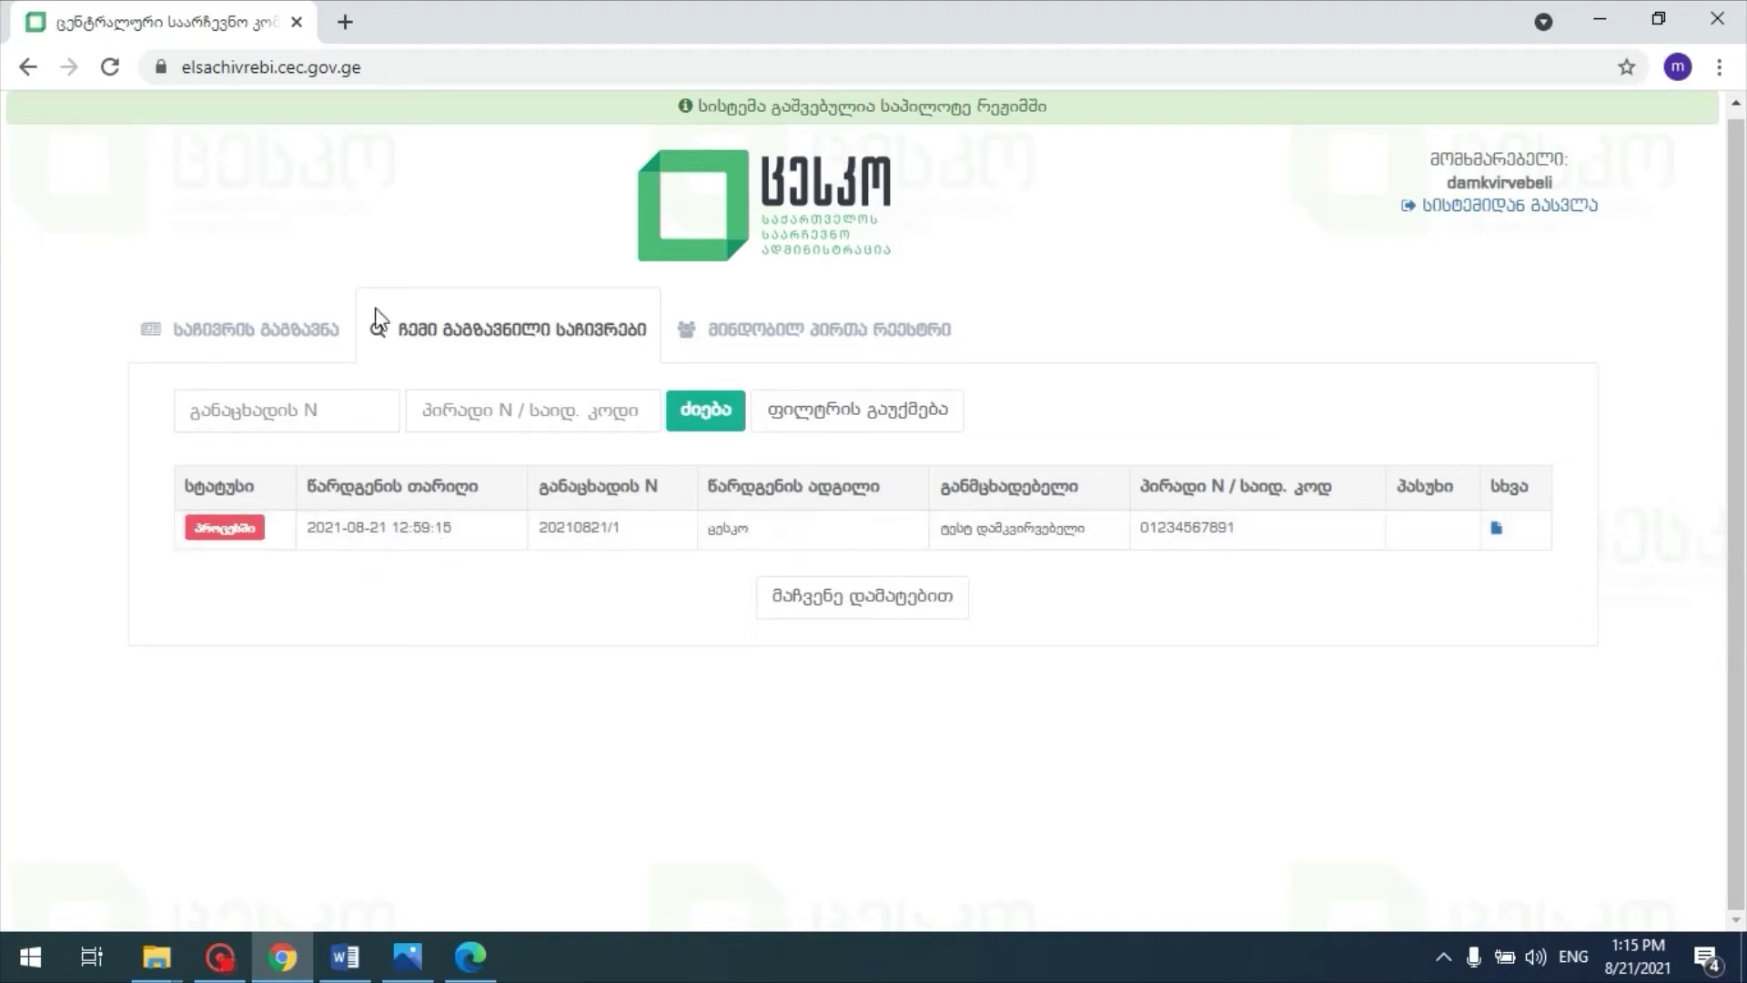
pyautogui.click(111, 68)
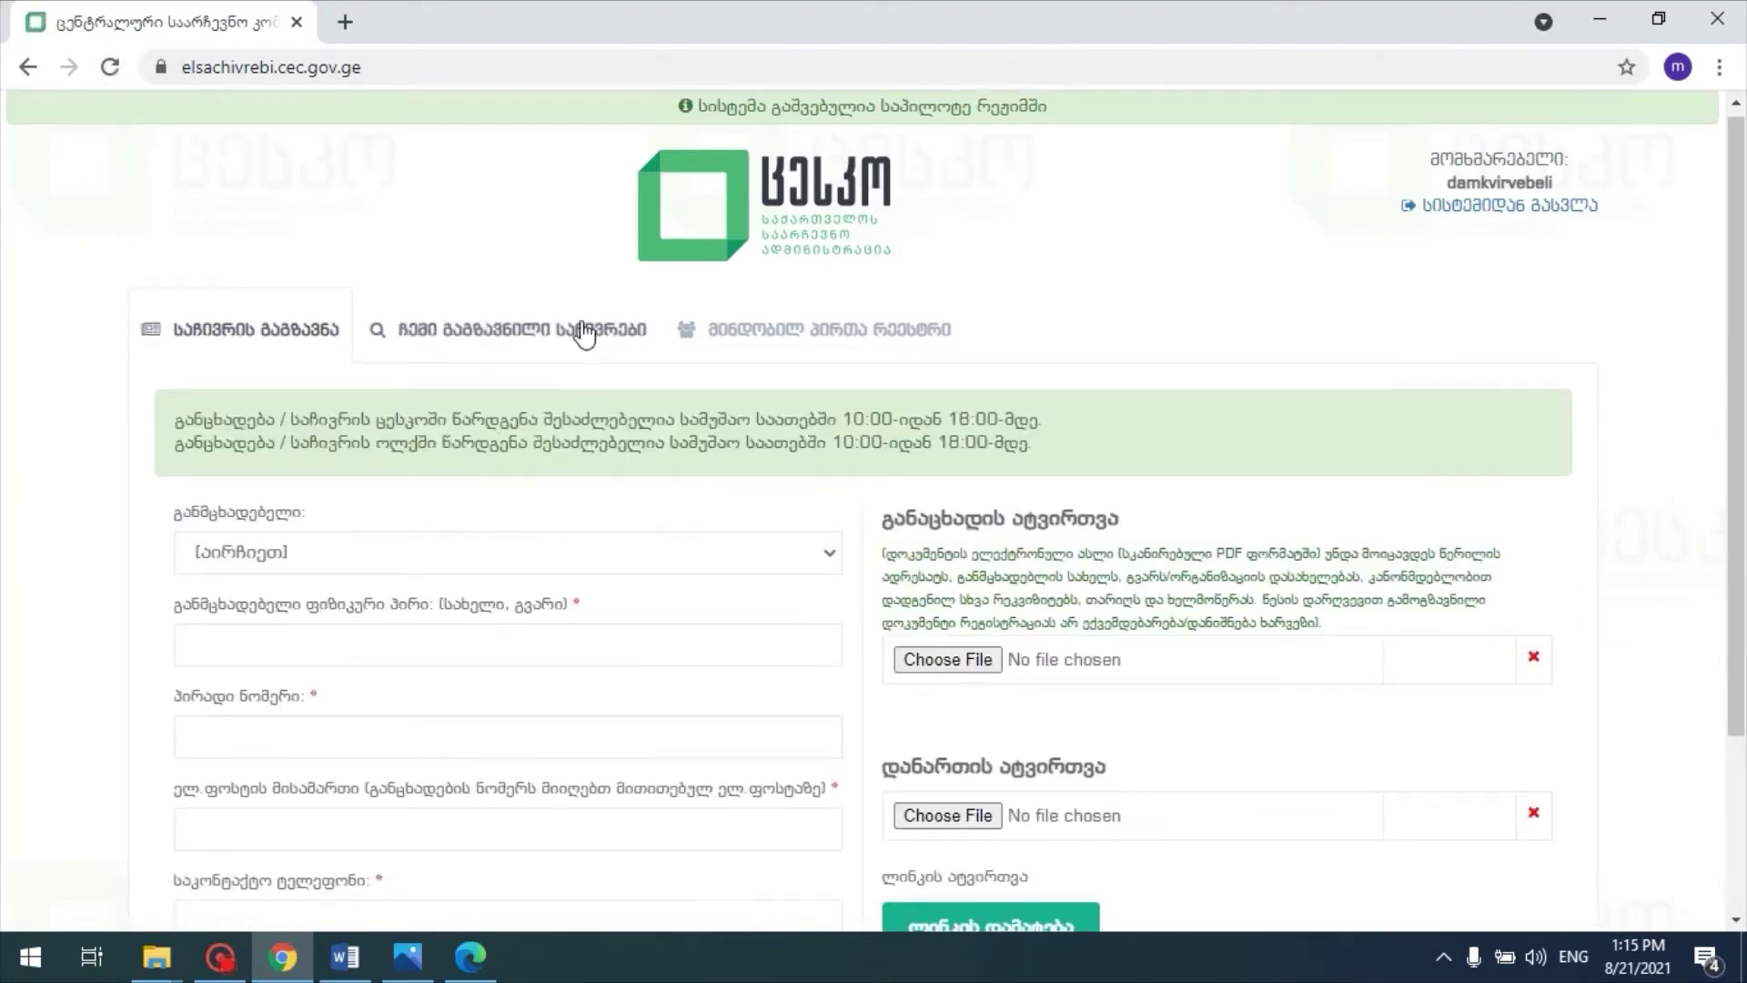
pyautogui.click(500, 329)
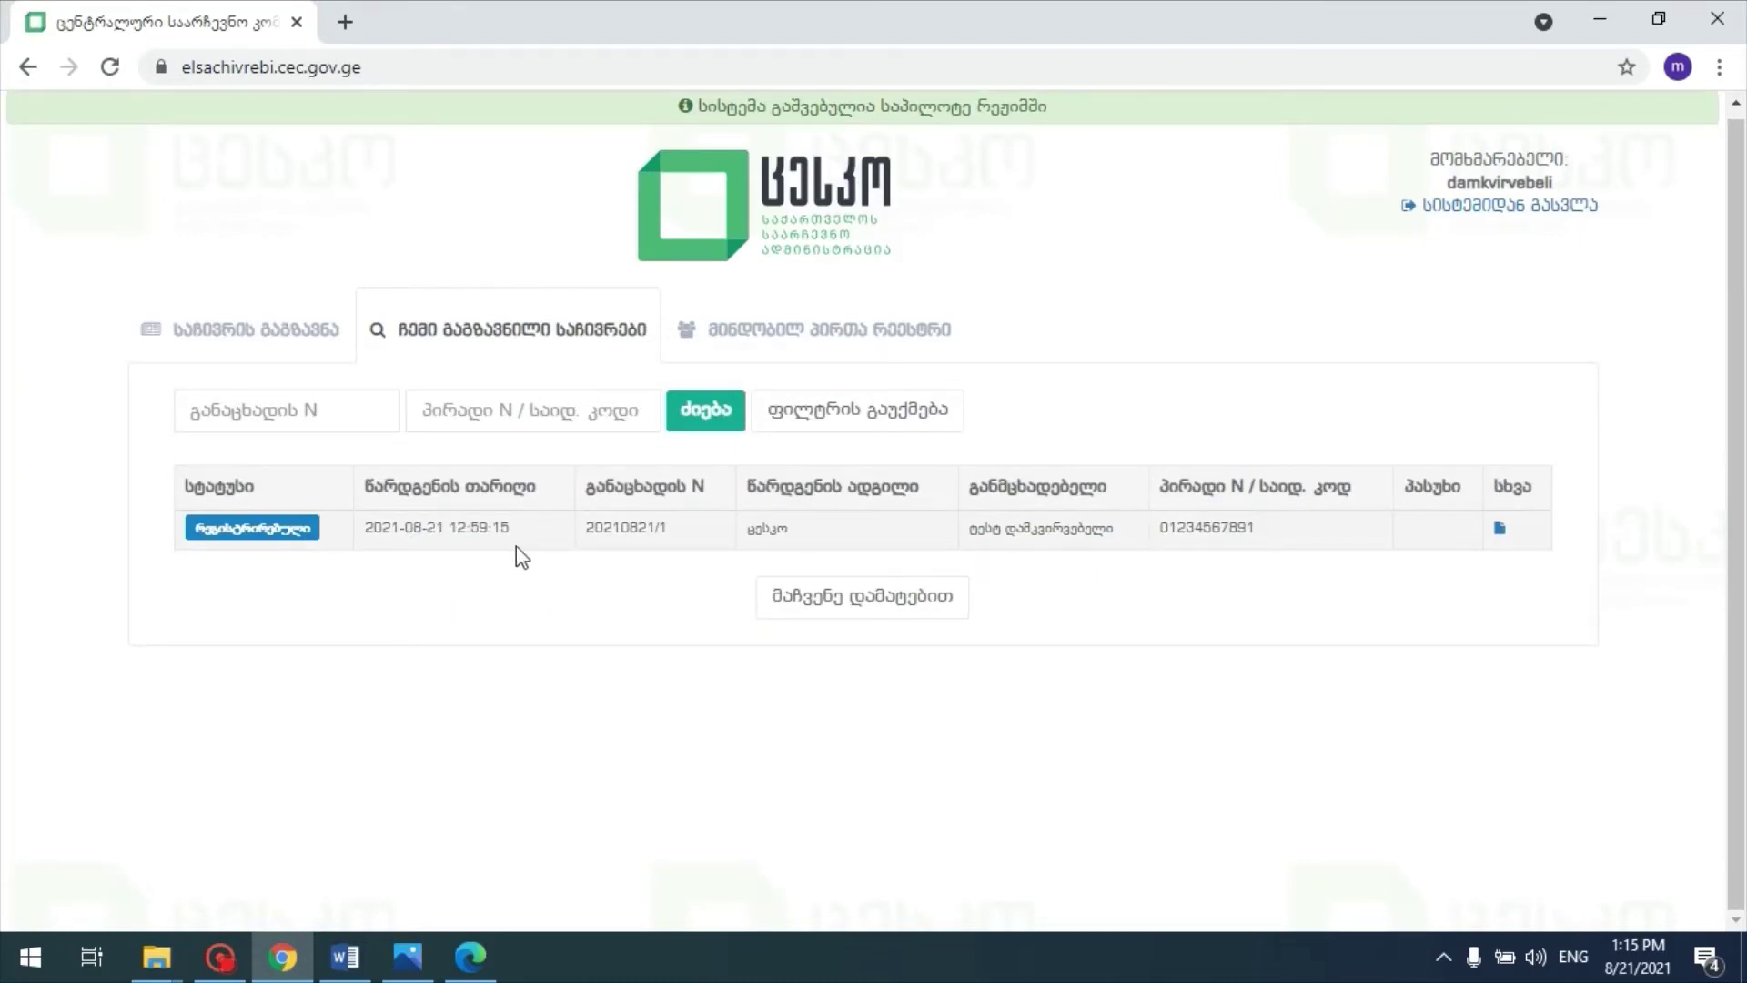
pyautogui.click(1500, 531)
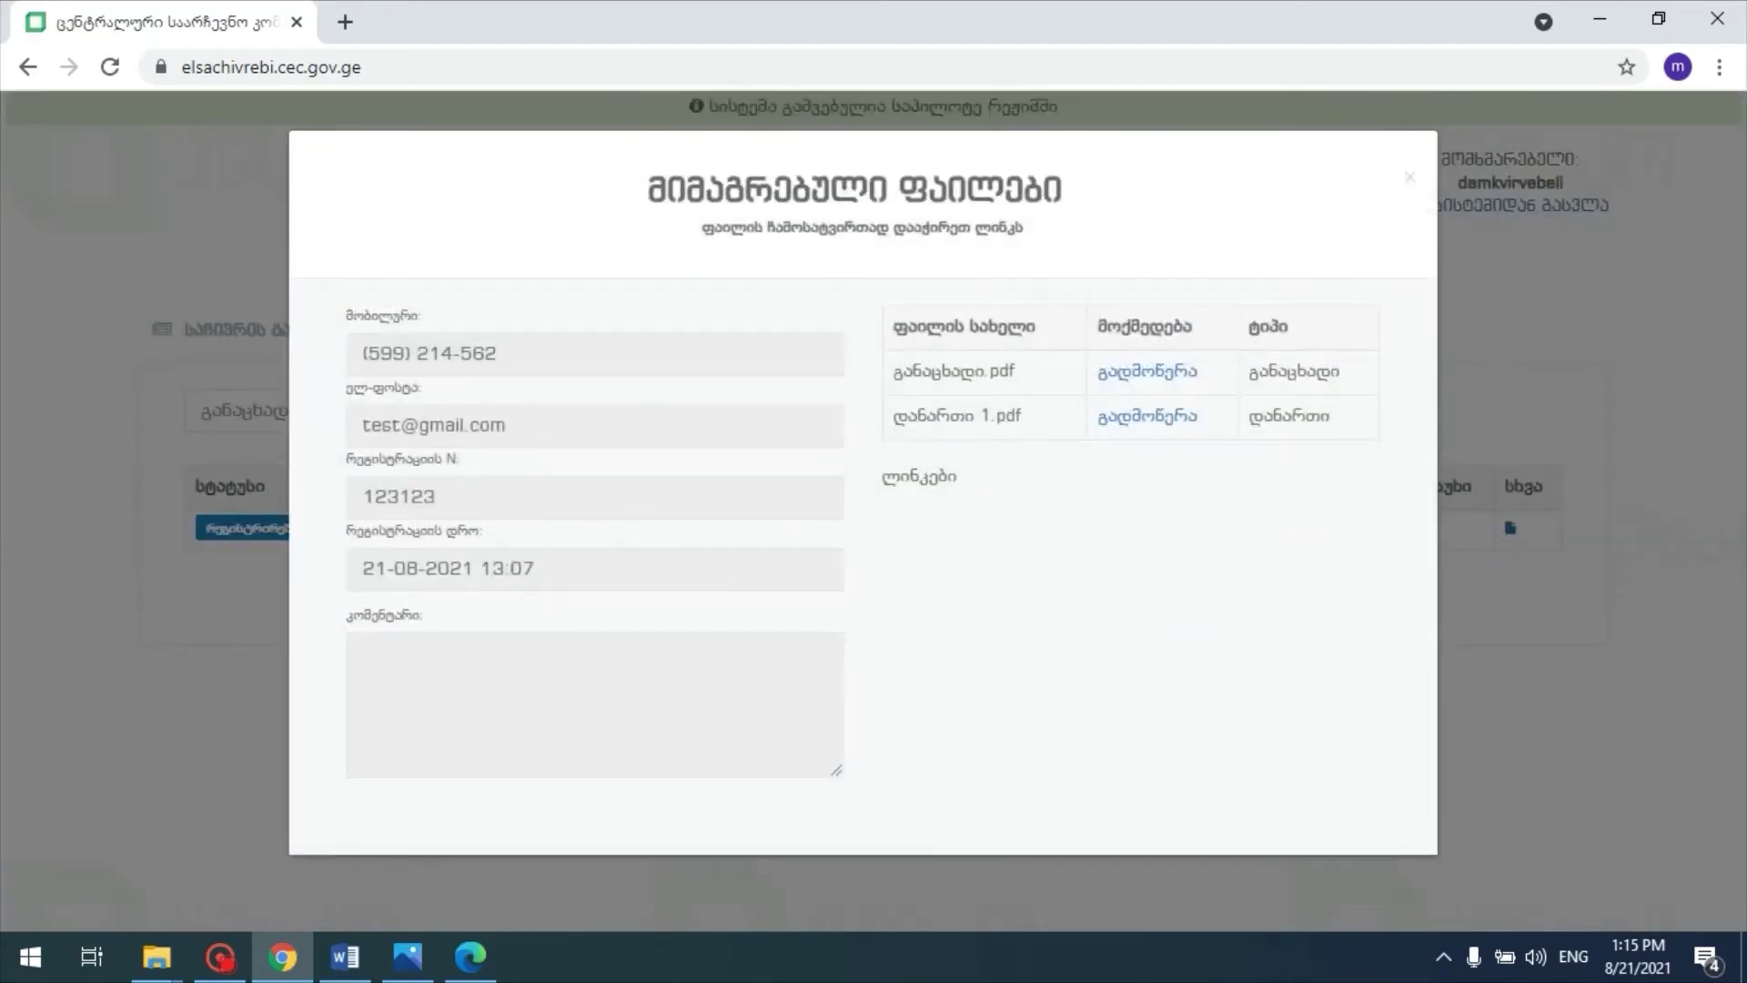
# Step: Check the registration number, date and both PDF names, then close the view and reload
pyautogui.click(428, 497)
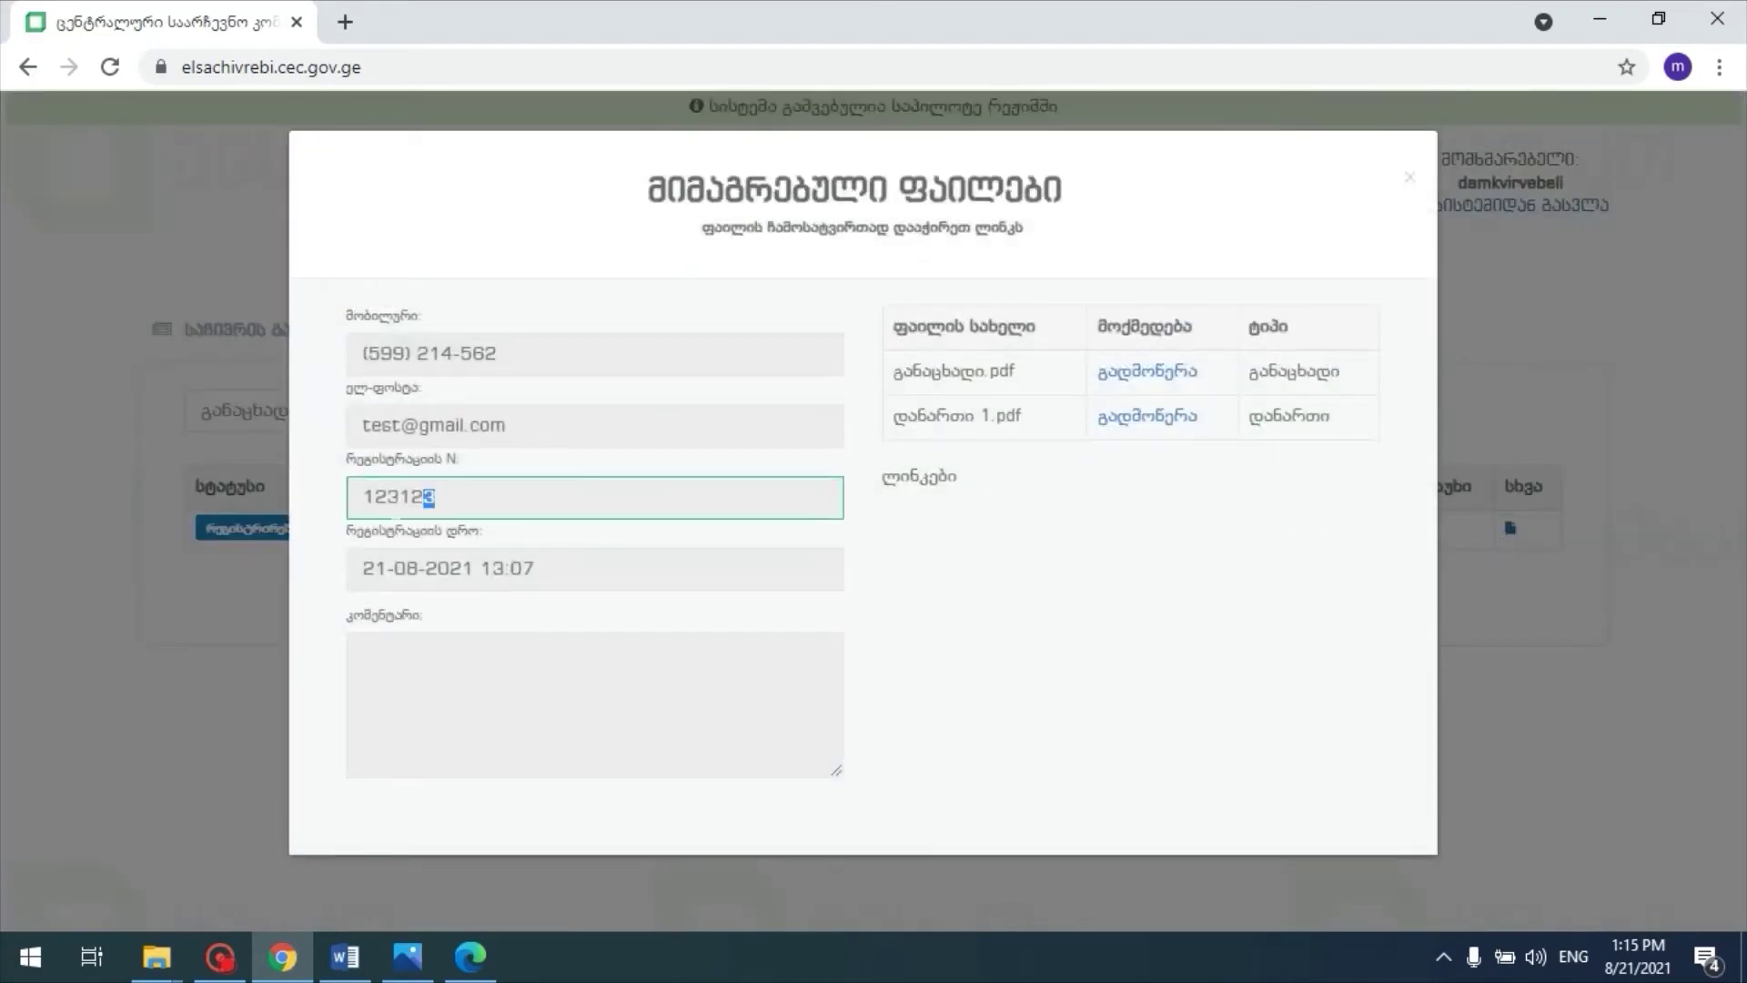
pyautogui.doubleClick(428, 497)
pyautogui.moveTo(539, 569); pyautogui.dragTo(363, 568)
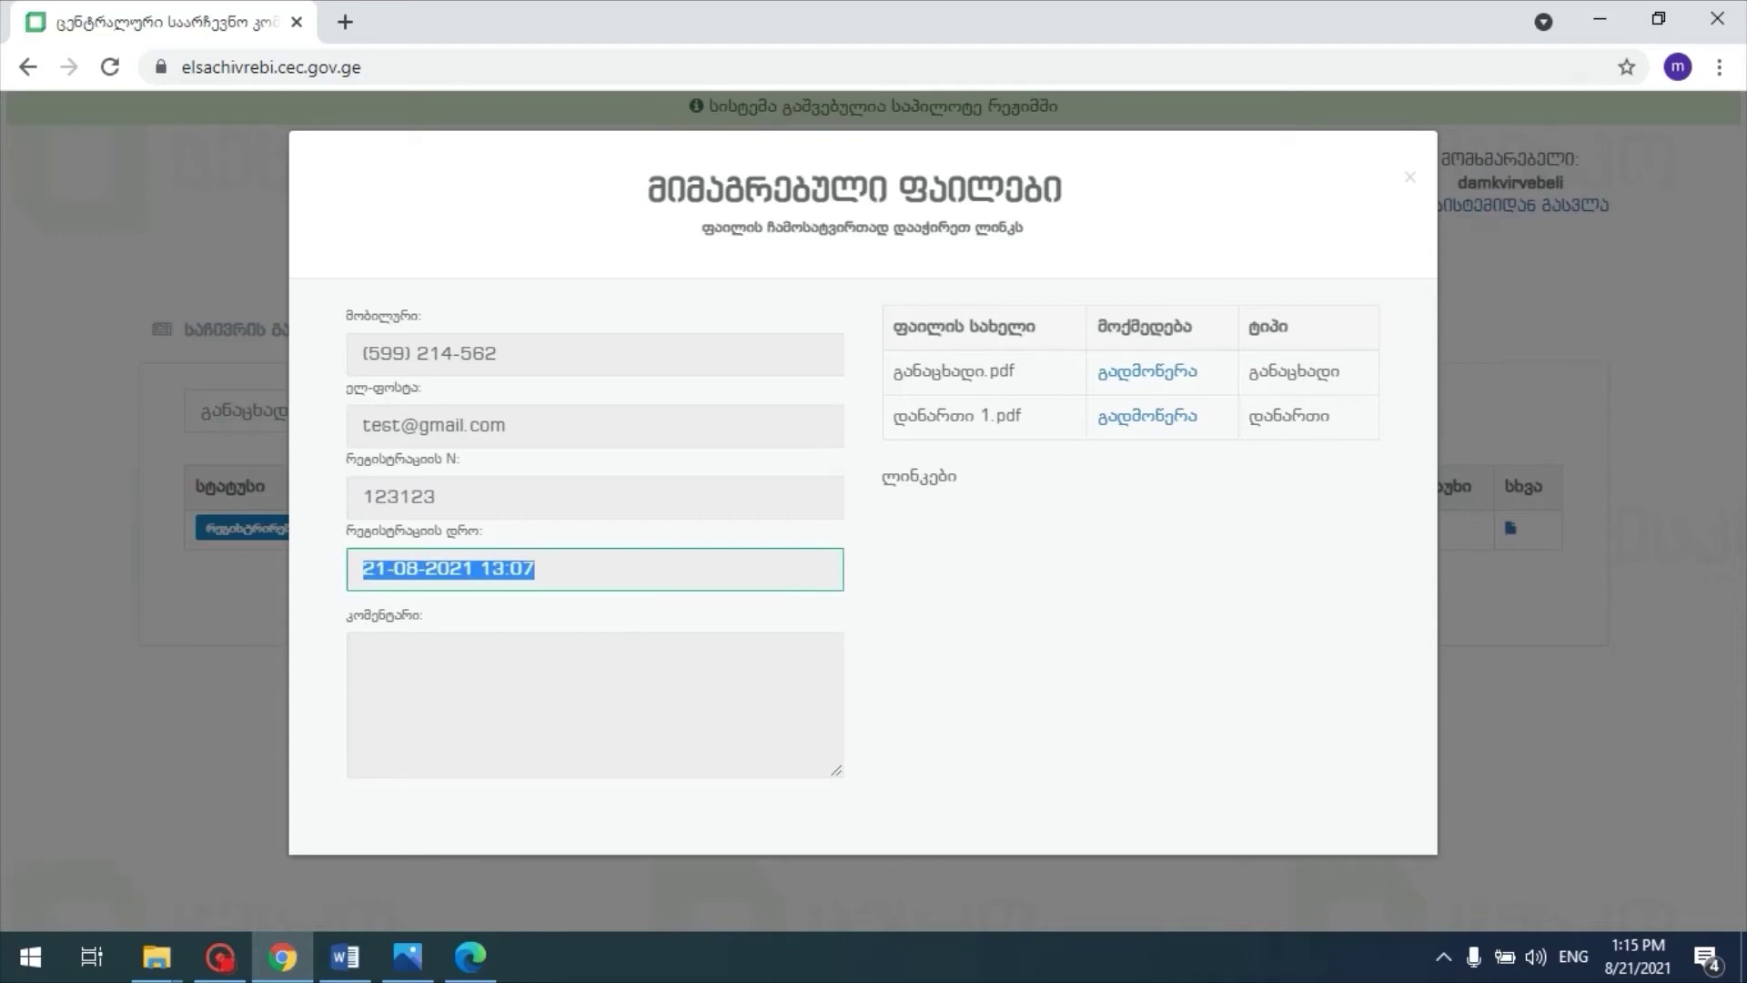
pyautogui.moveTo(439, 498); pyautogui.dragTo(349, 517)
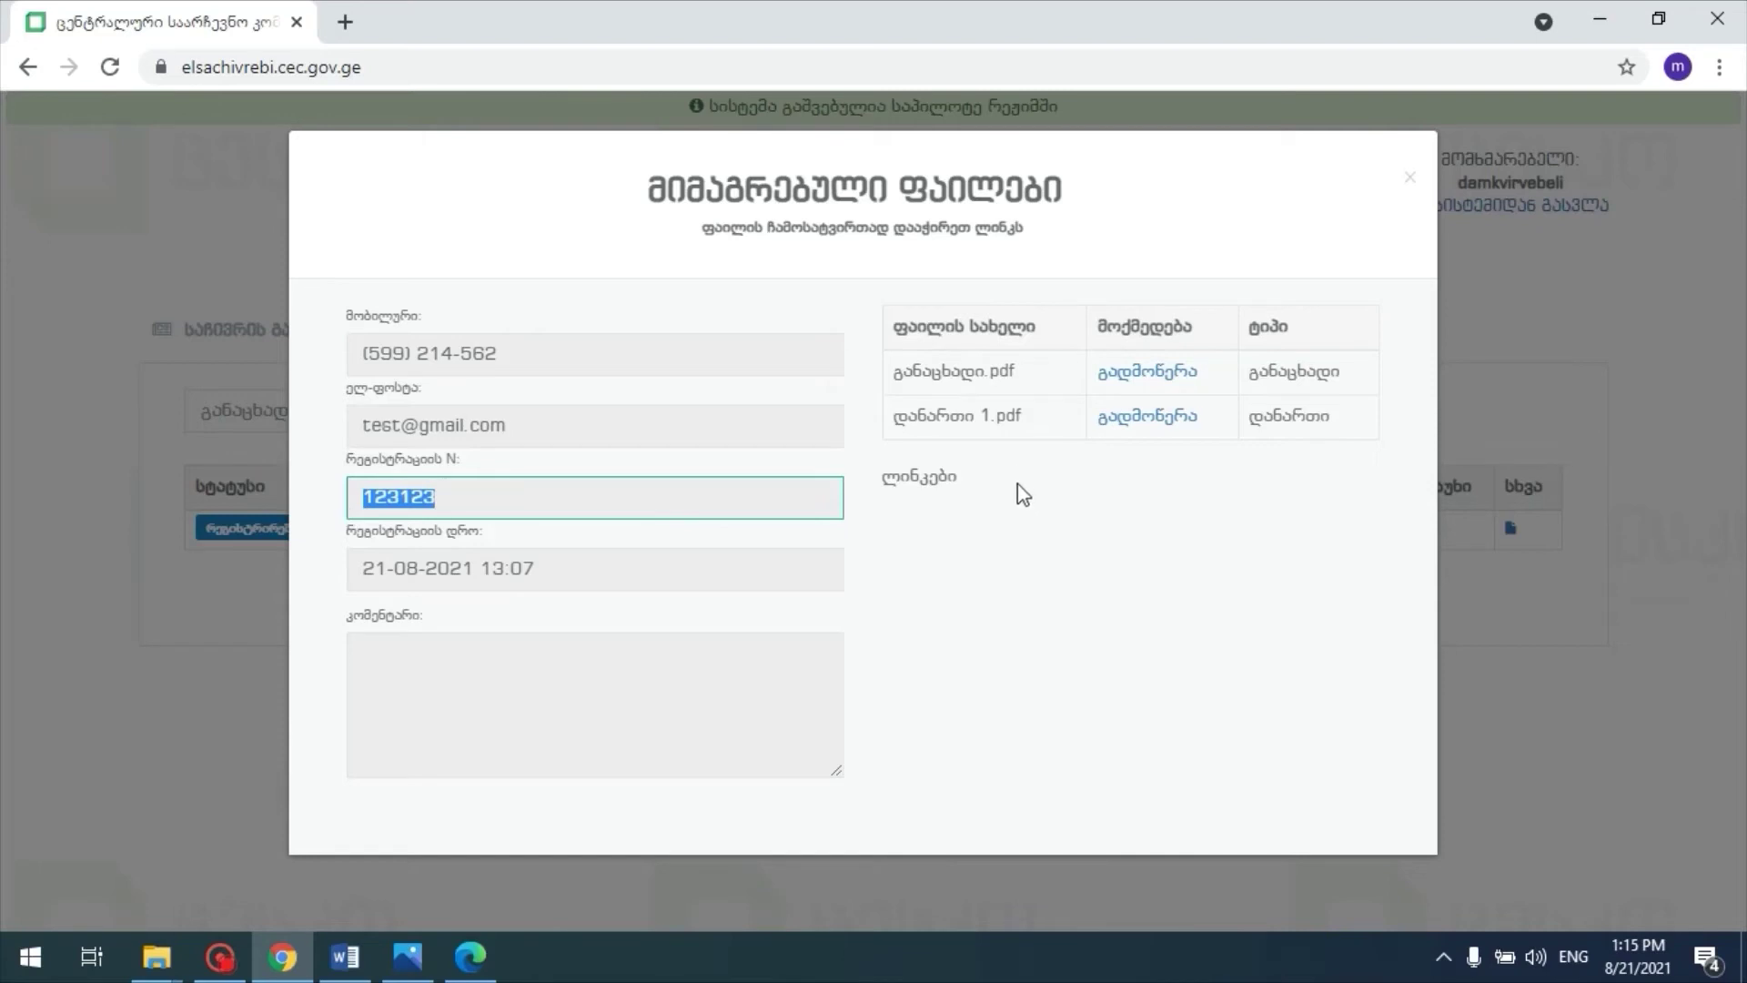
pyautogui.moveTo(1034, 377); pyautogui.dragTo(891, 384)
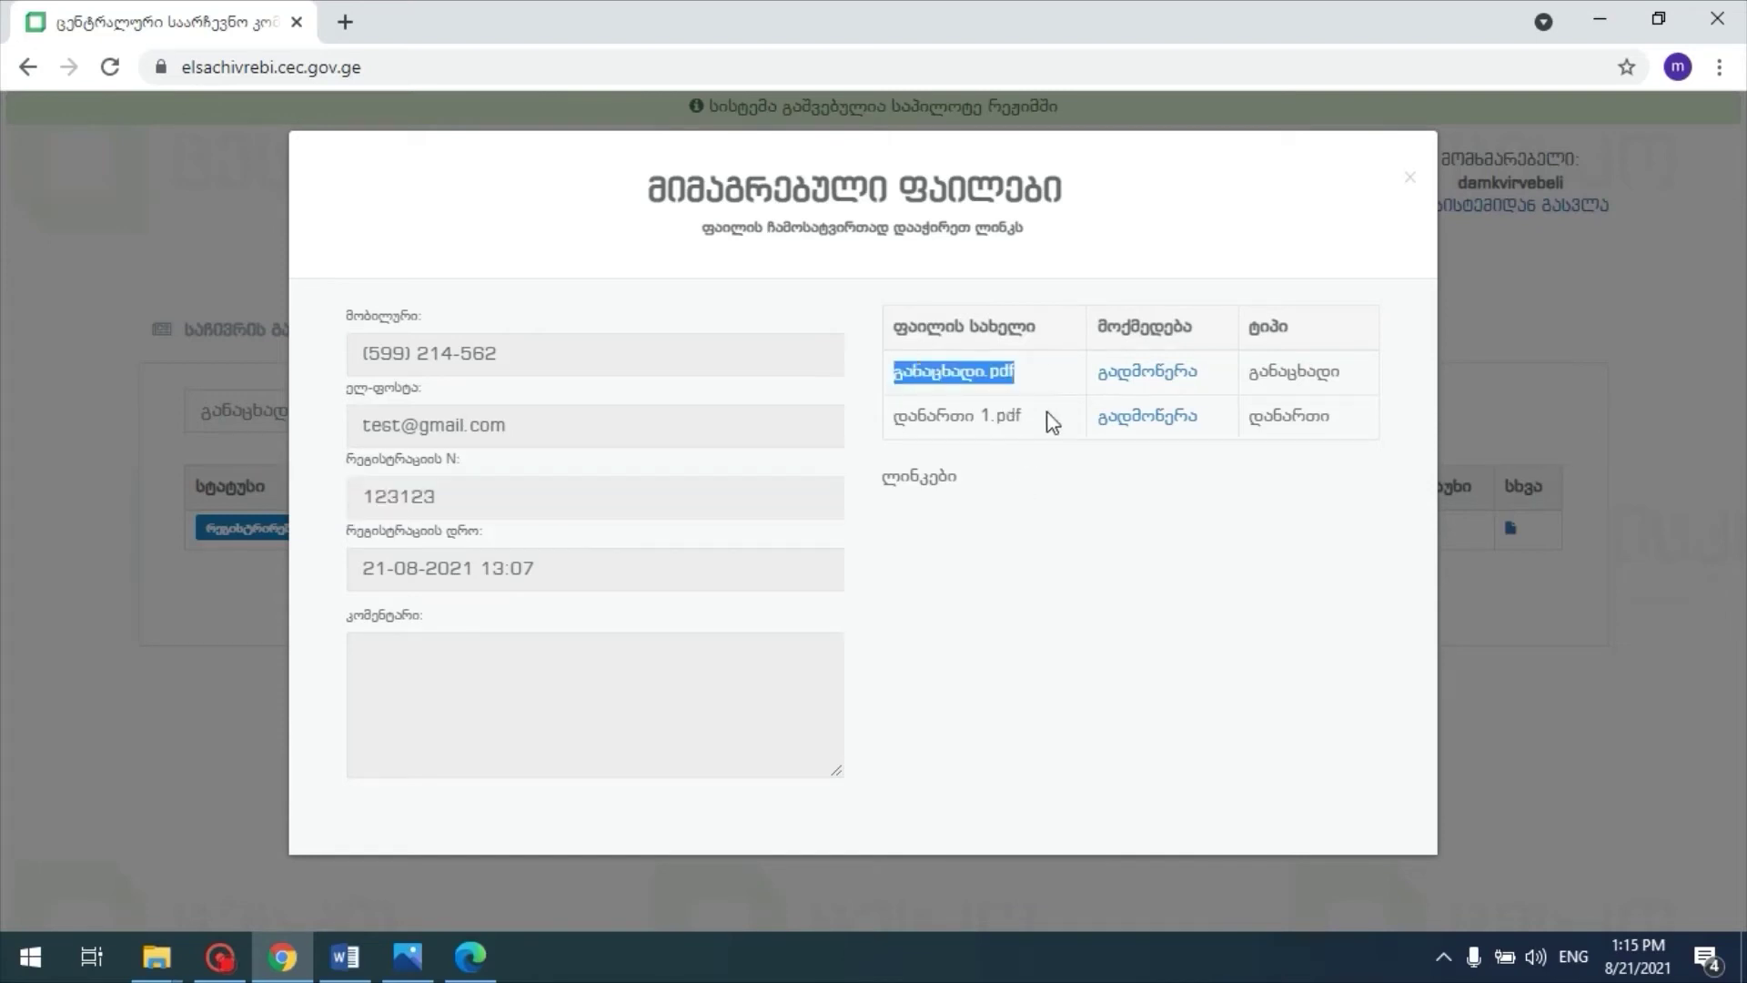
pyautogui.moveTo(1053, 421); pyautogui.dragTo(891, 428)
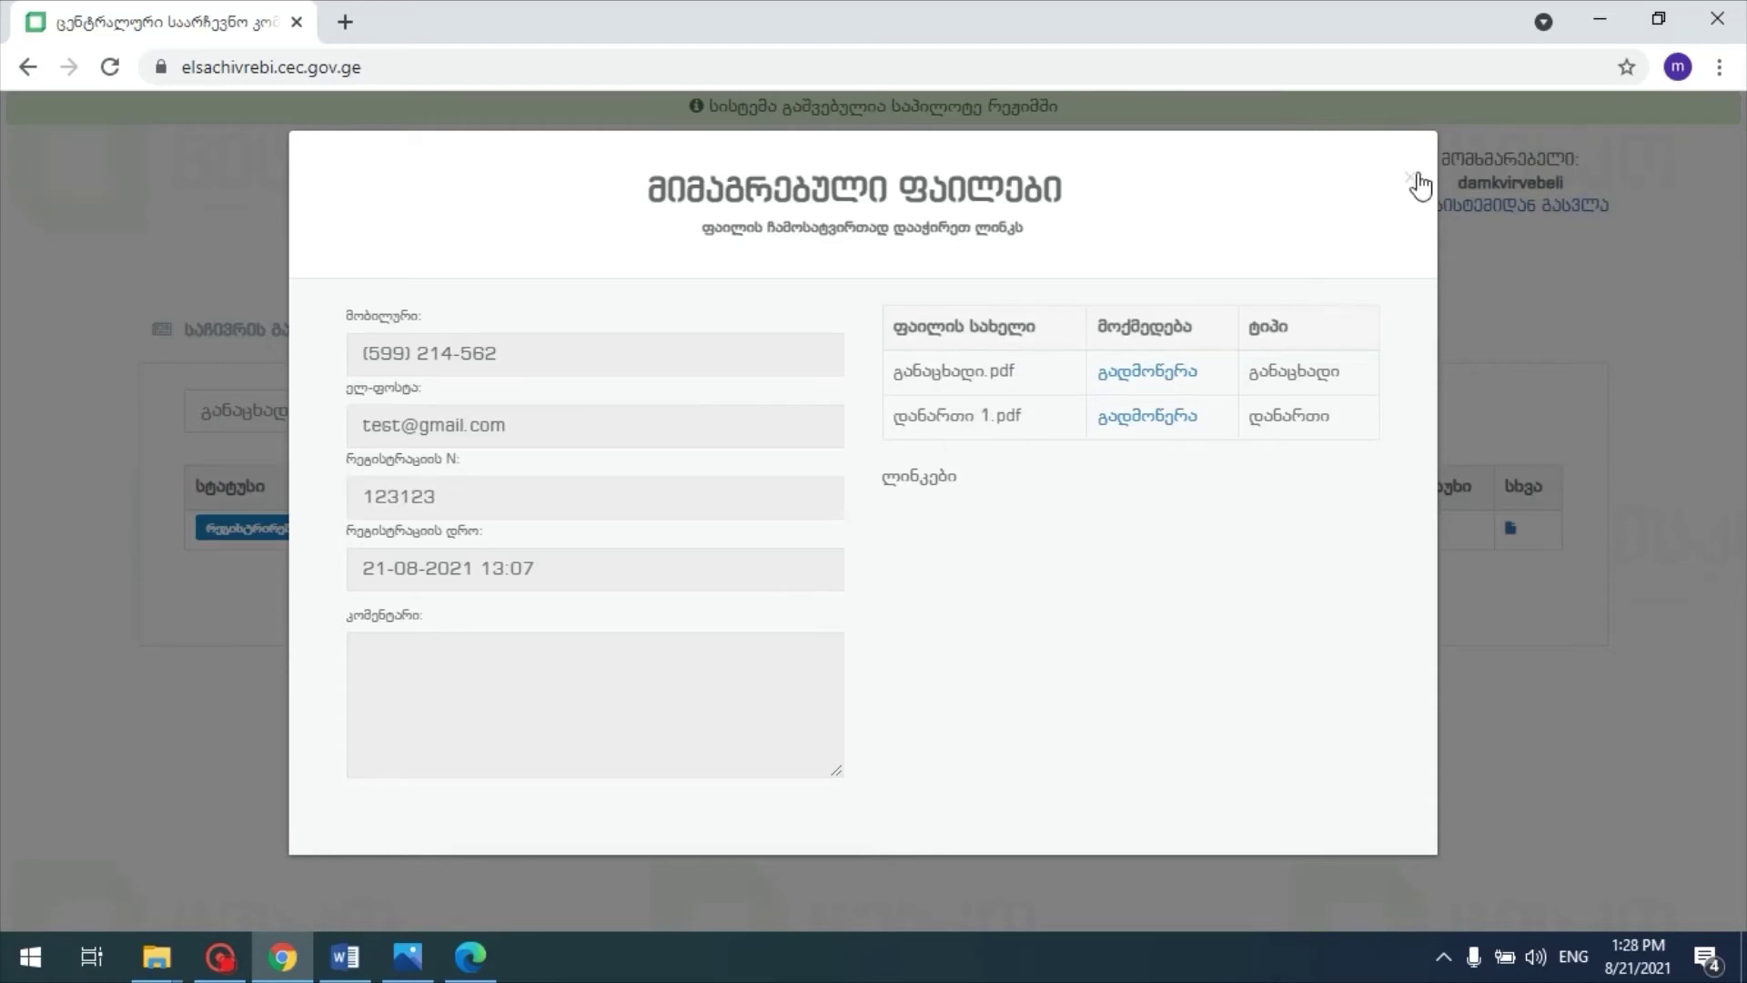
pyautogui.click(1411, 178)
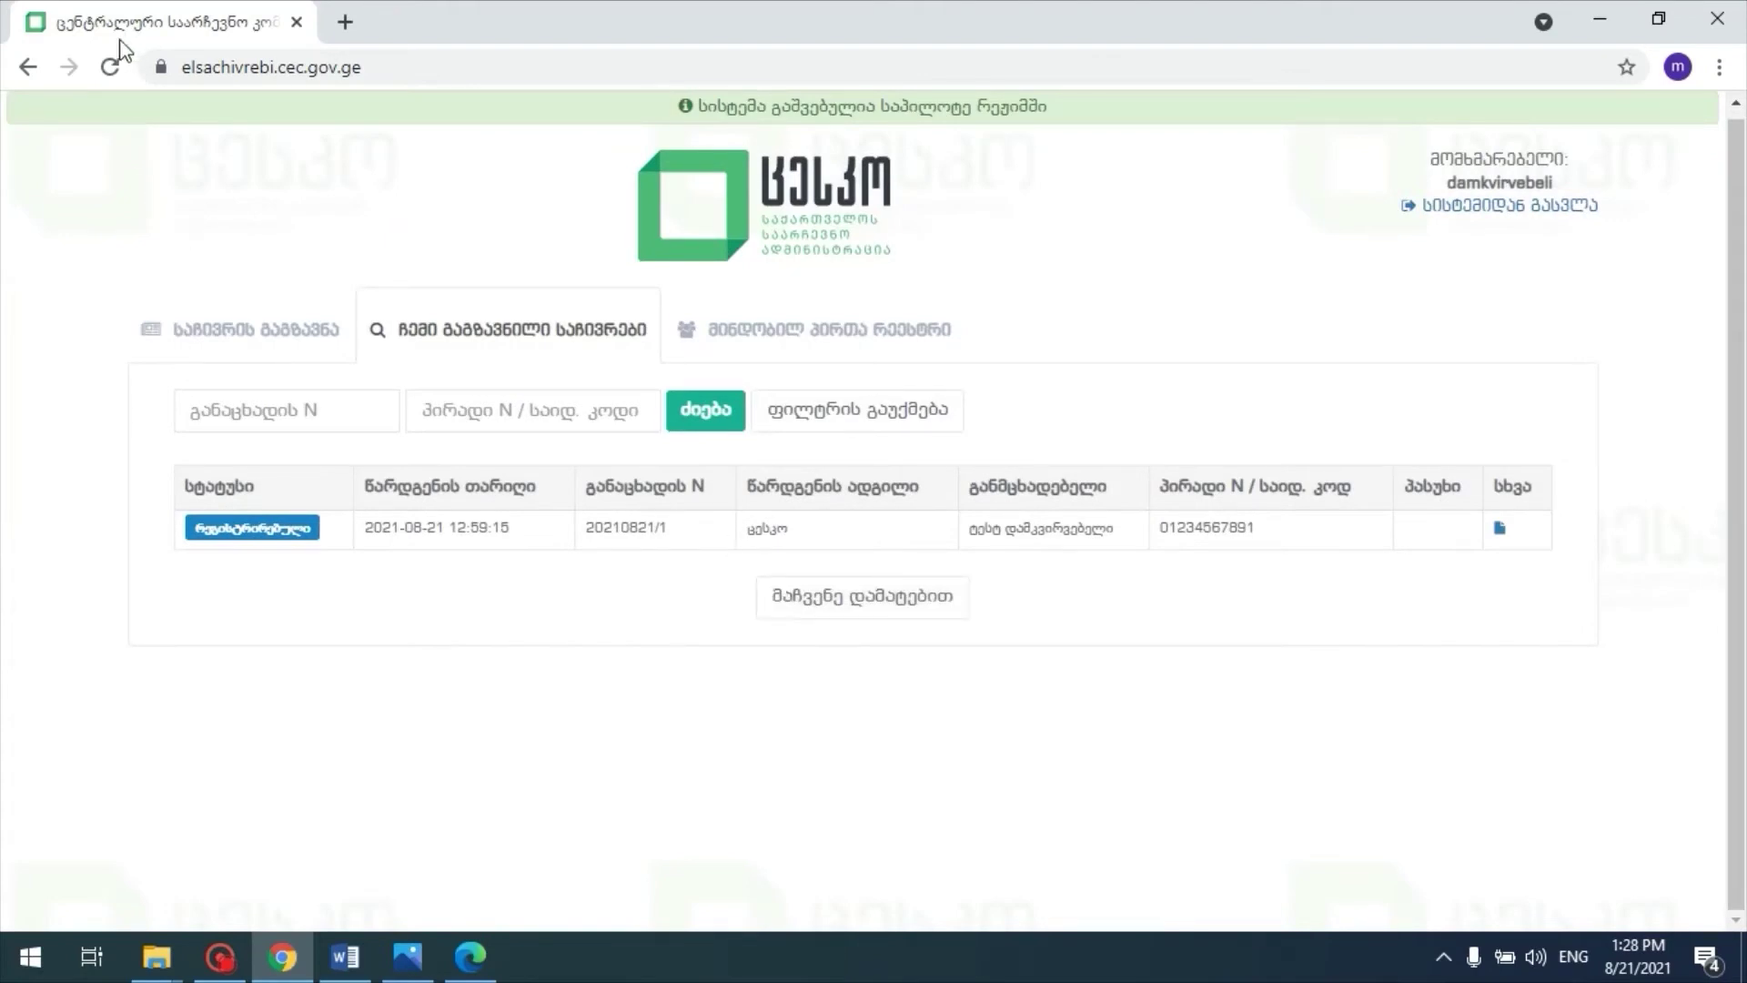
pyautogui.click(110, 67)
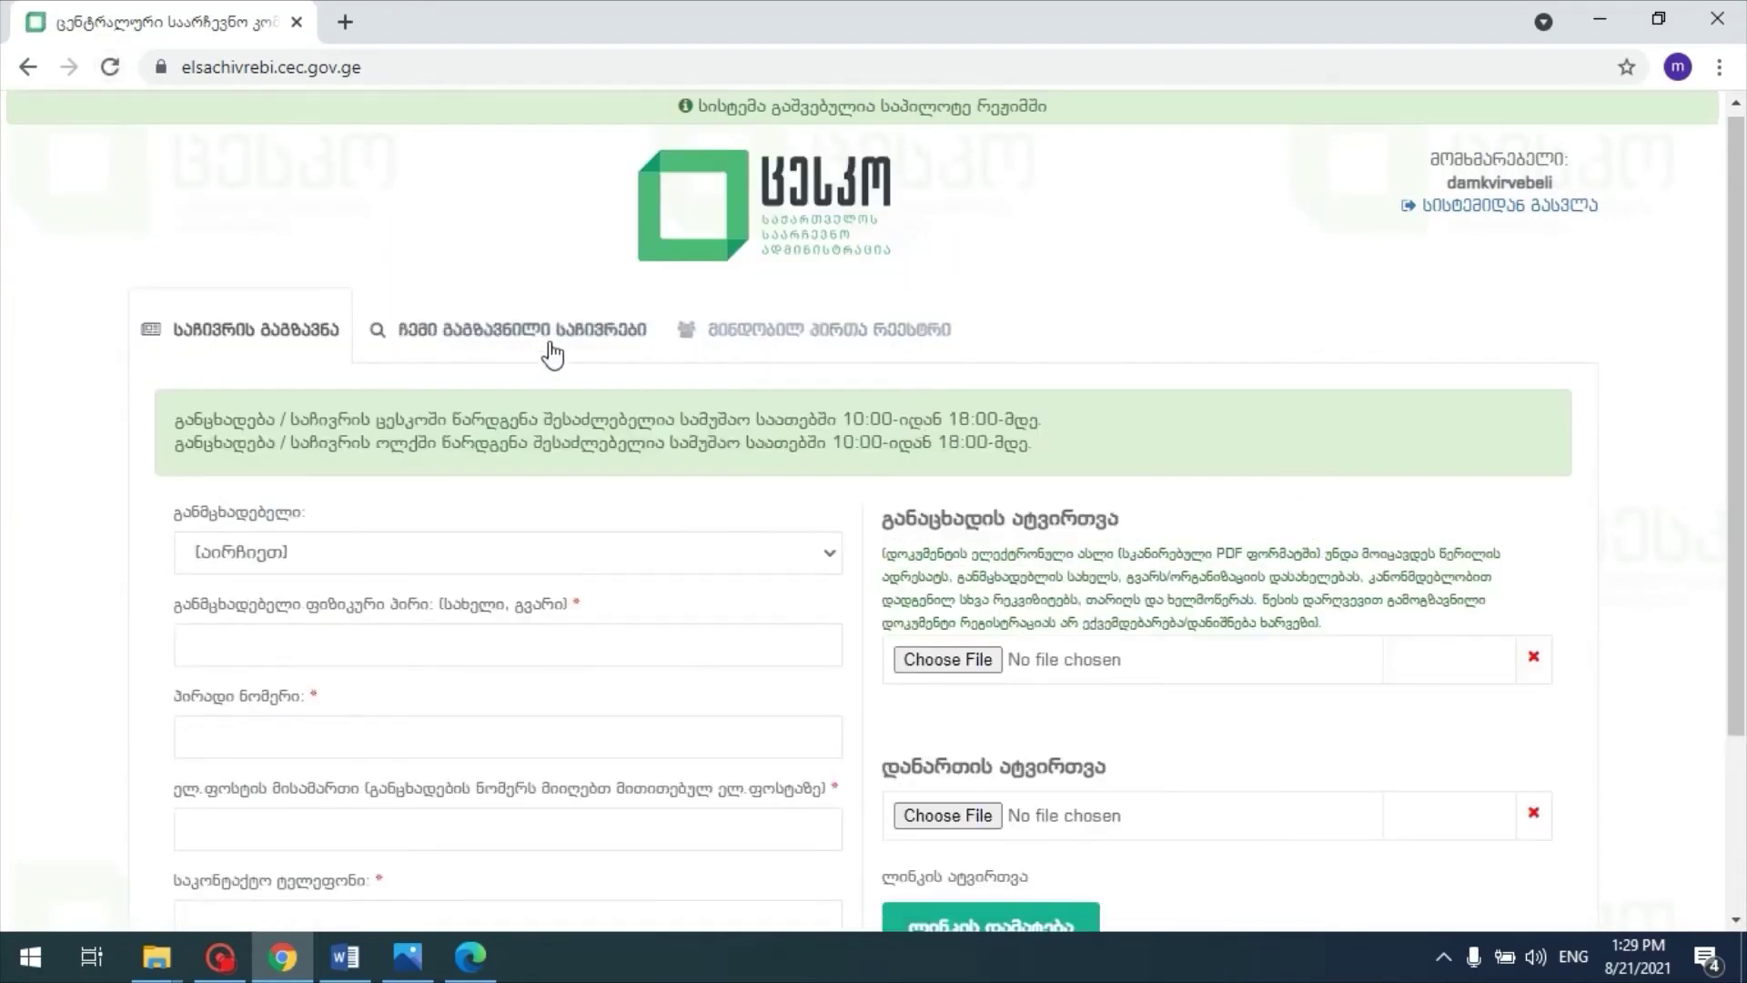
# Step: Open the complaint's files view and read the deficiency comment with its 22.08.2021 deadline
pyautogui.click(552, 351)
pyautogui.doubleClick(199, 530)
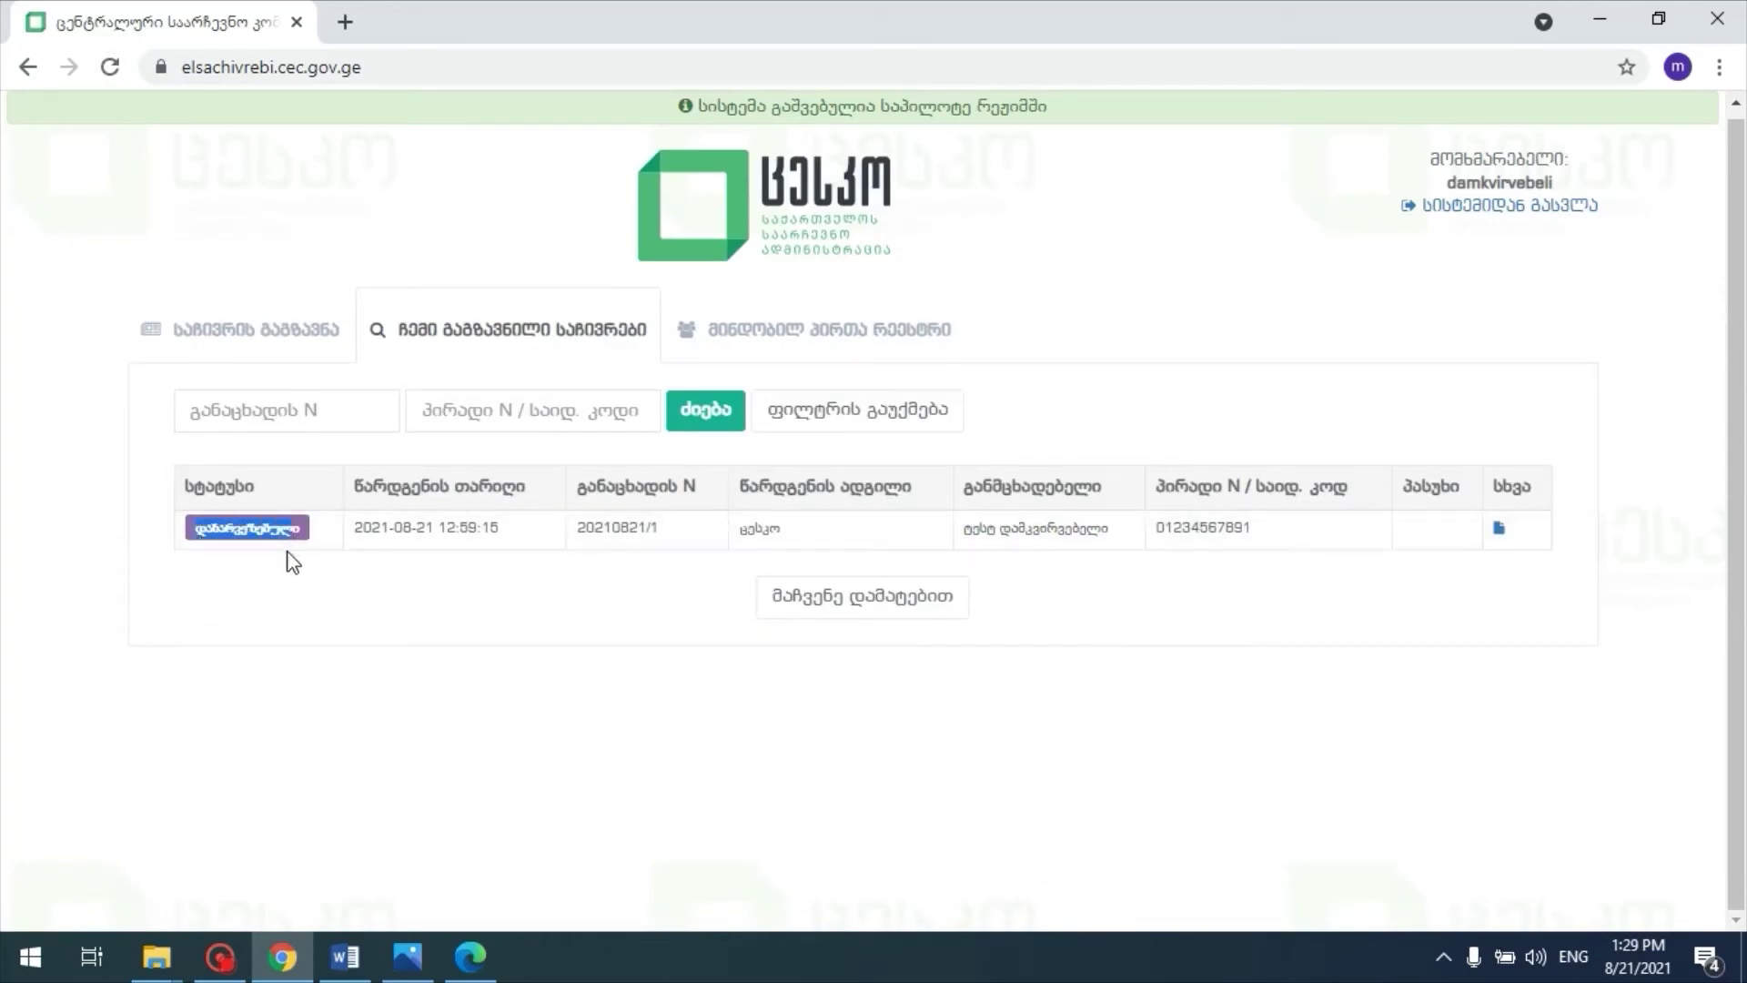
pyautogui.click(320, 678)
pyautogui.click(1500, 528)
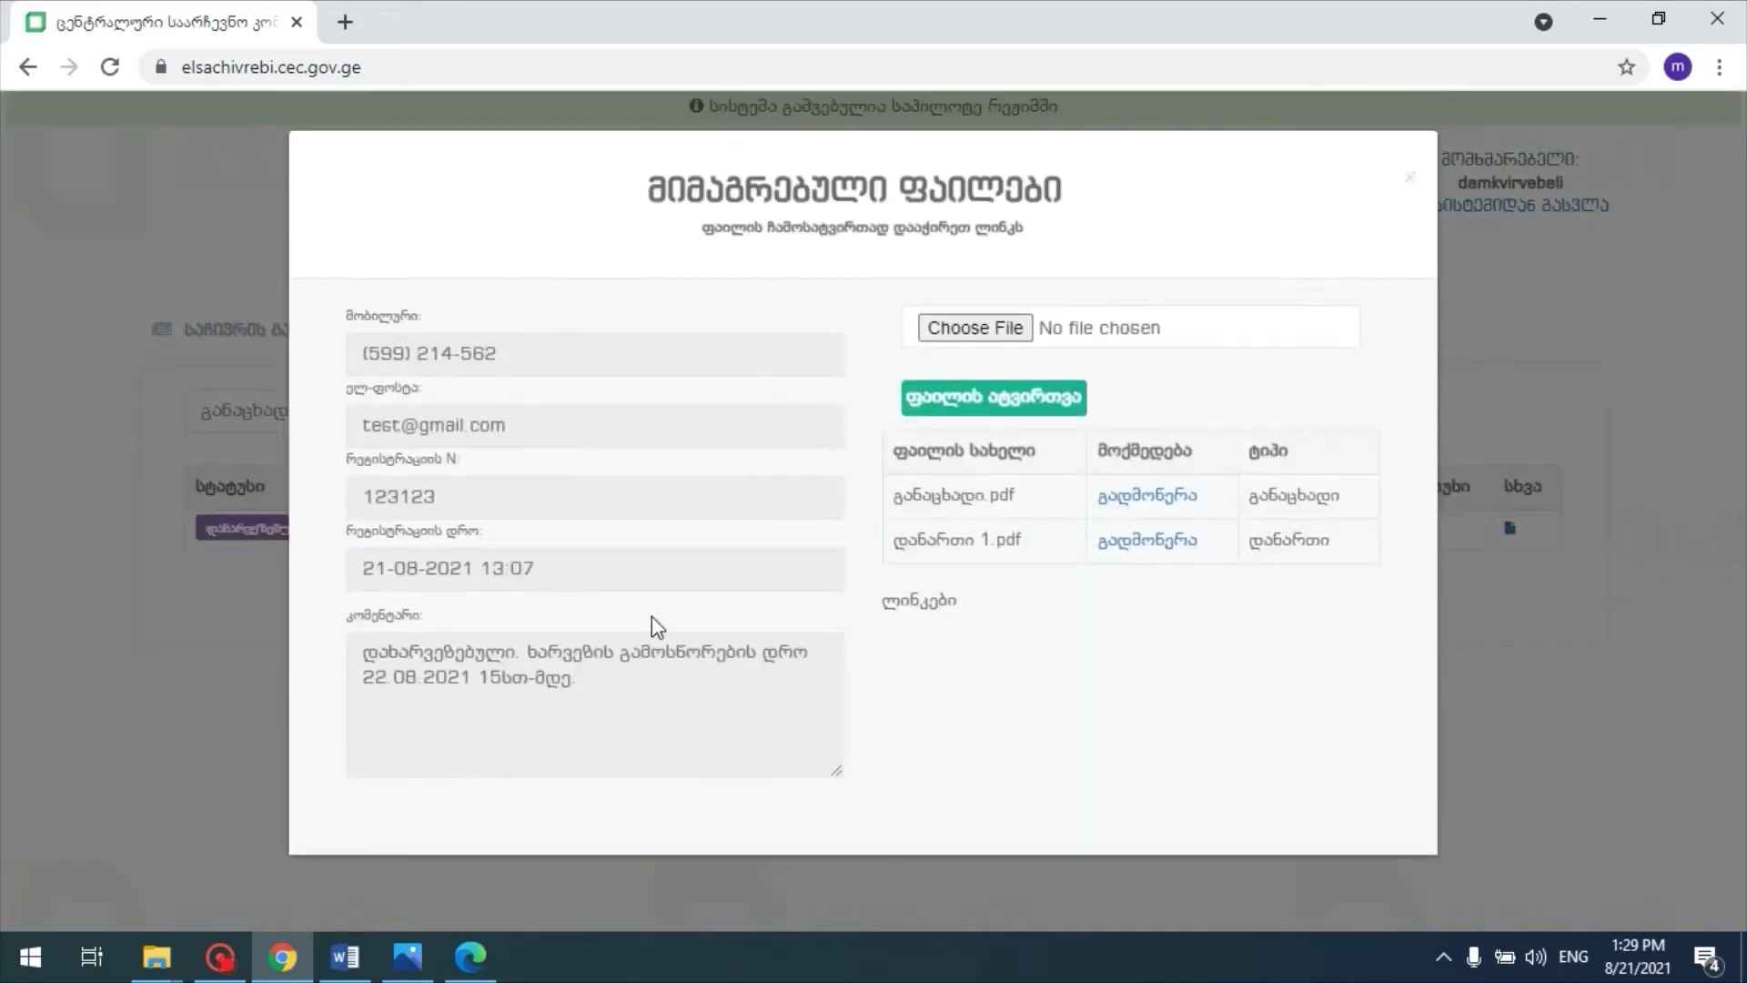
pyautogui.click(575, 678)
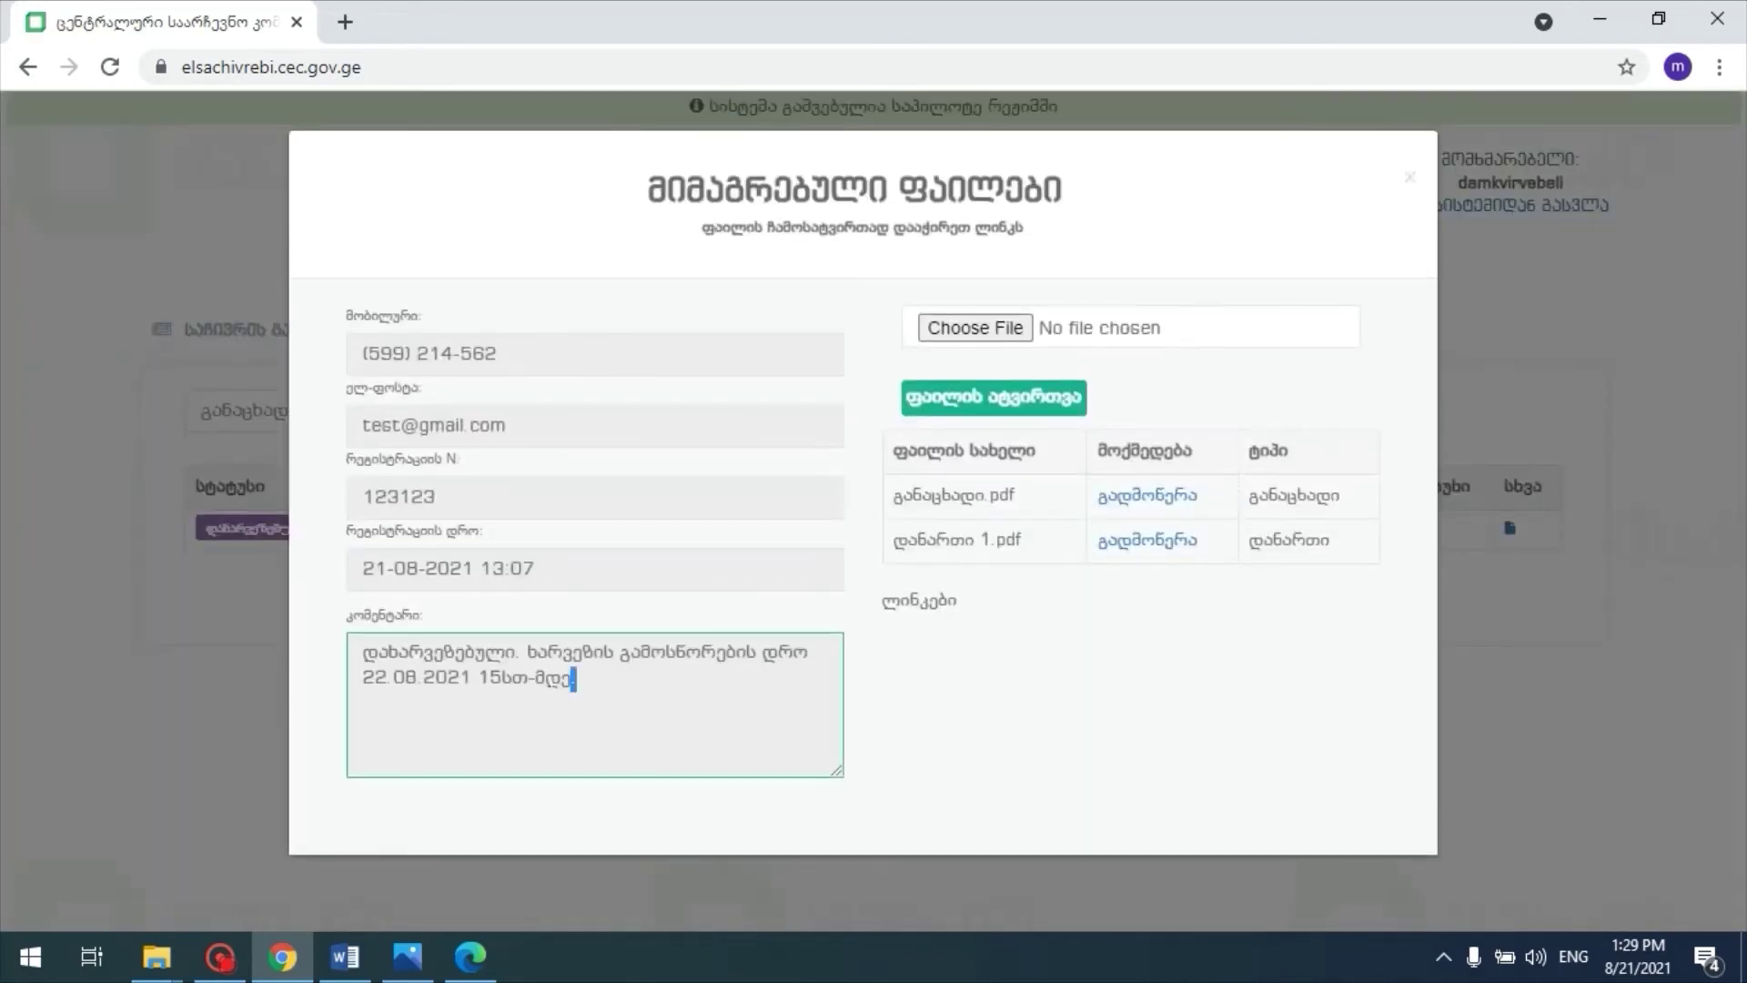
pyautogui.moveTo(575, 677); pyautogui.dragTo(364, 651)
pyautogui.click(368, 655)
# Step: Upload ხარვეზის გამოსწორება.pdf as the correction file, then close the files view
pyautogui.click(968, 326)
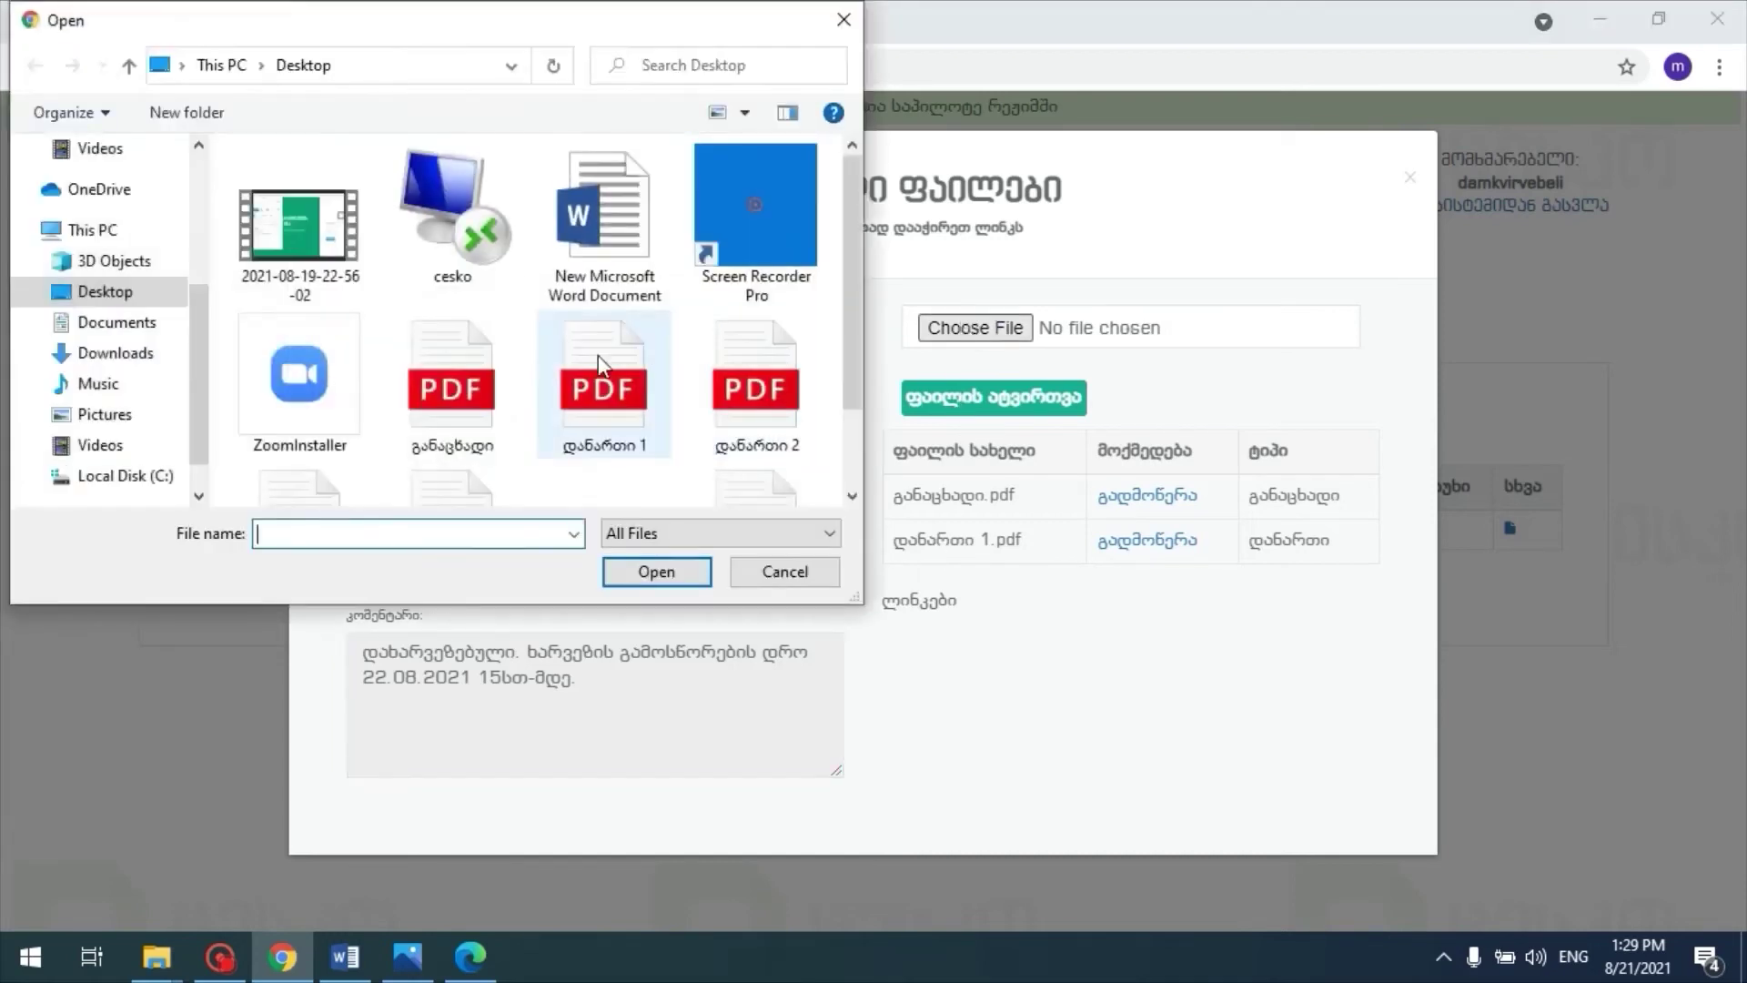
pyautogui.scroll(-2, 598, 355)
pyautogui.click(768, 391)
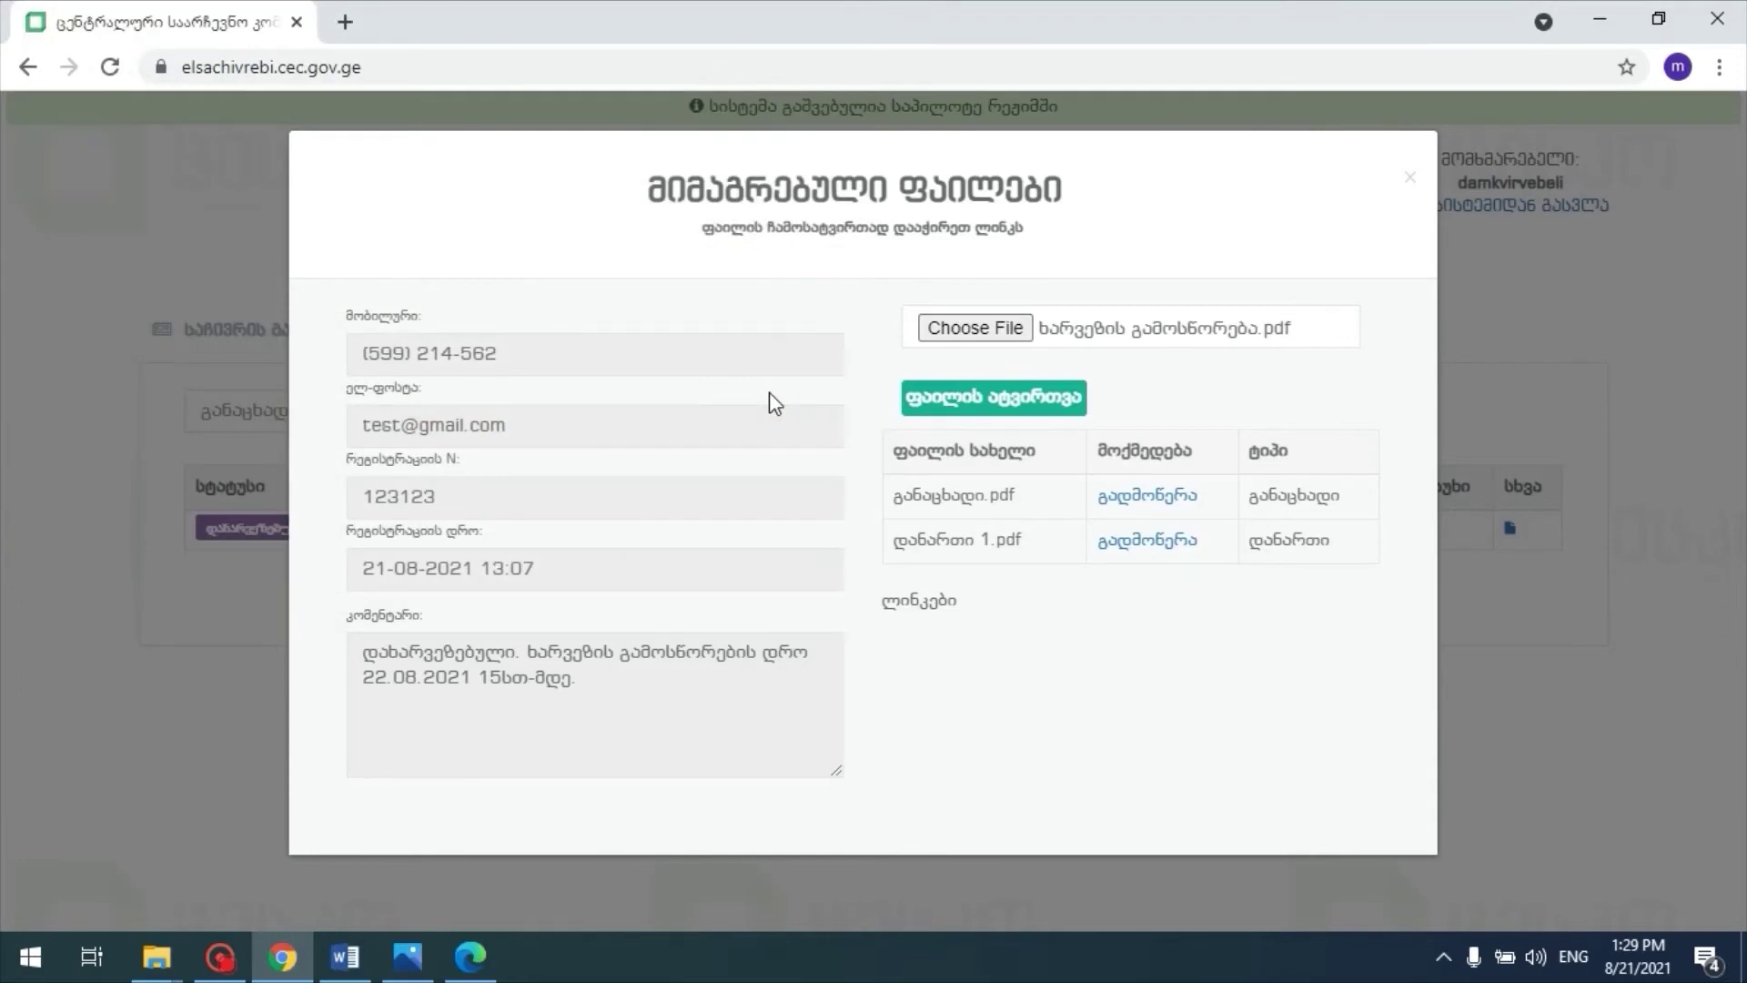
pyautogui.click(966, 409)
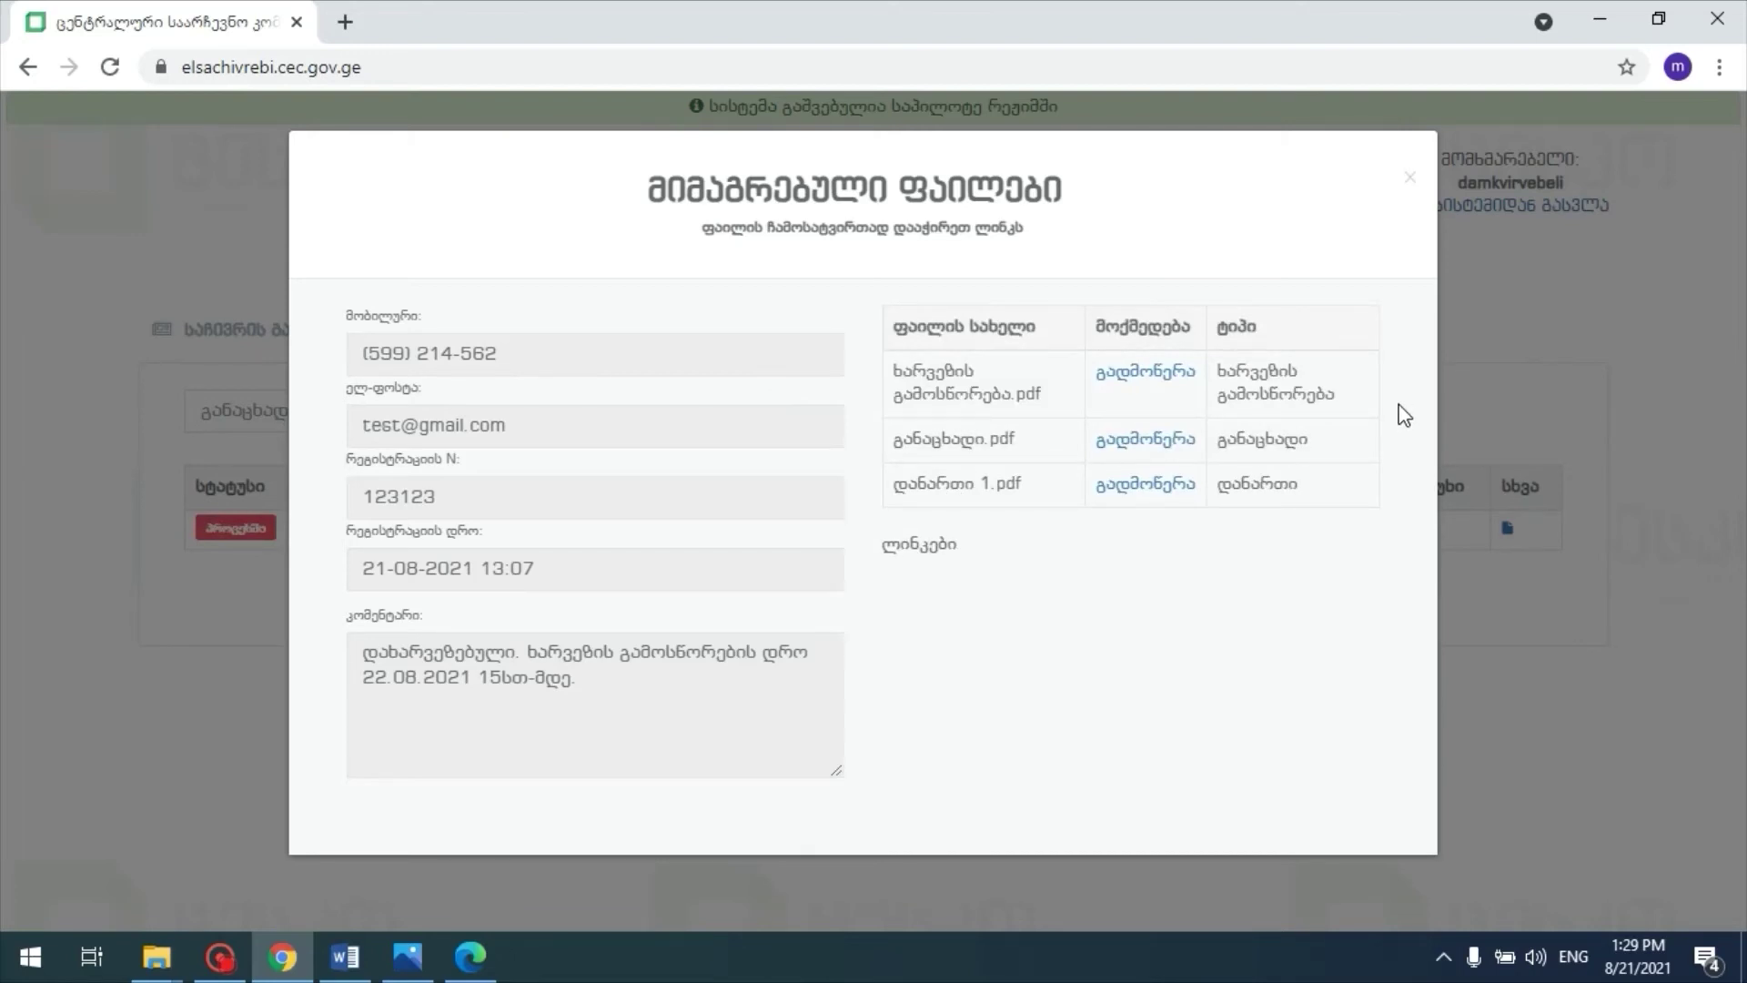
pyautogui.click(1410, 176)
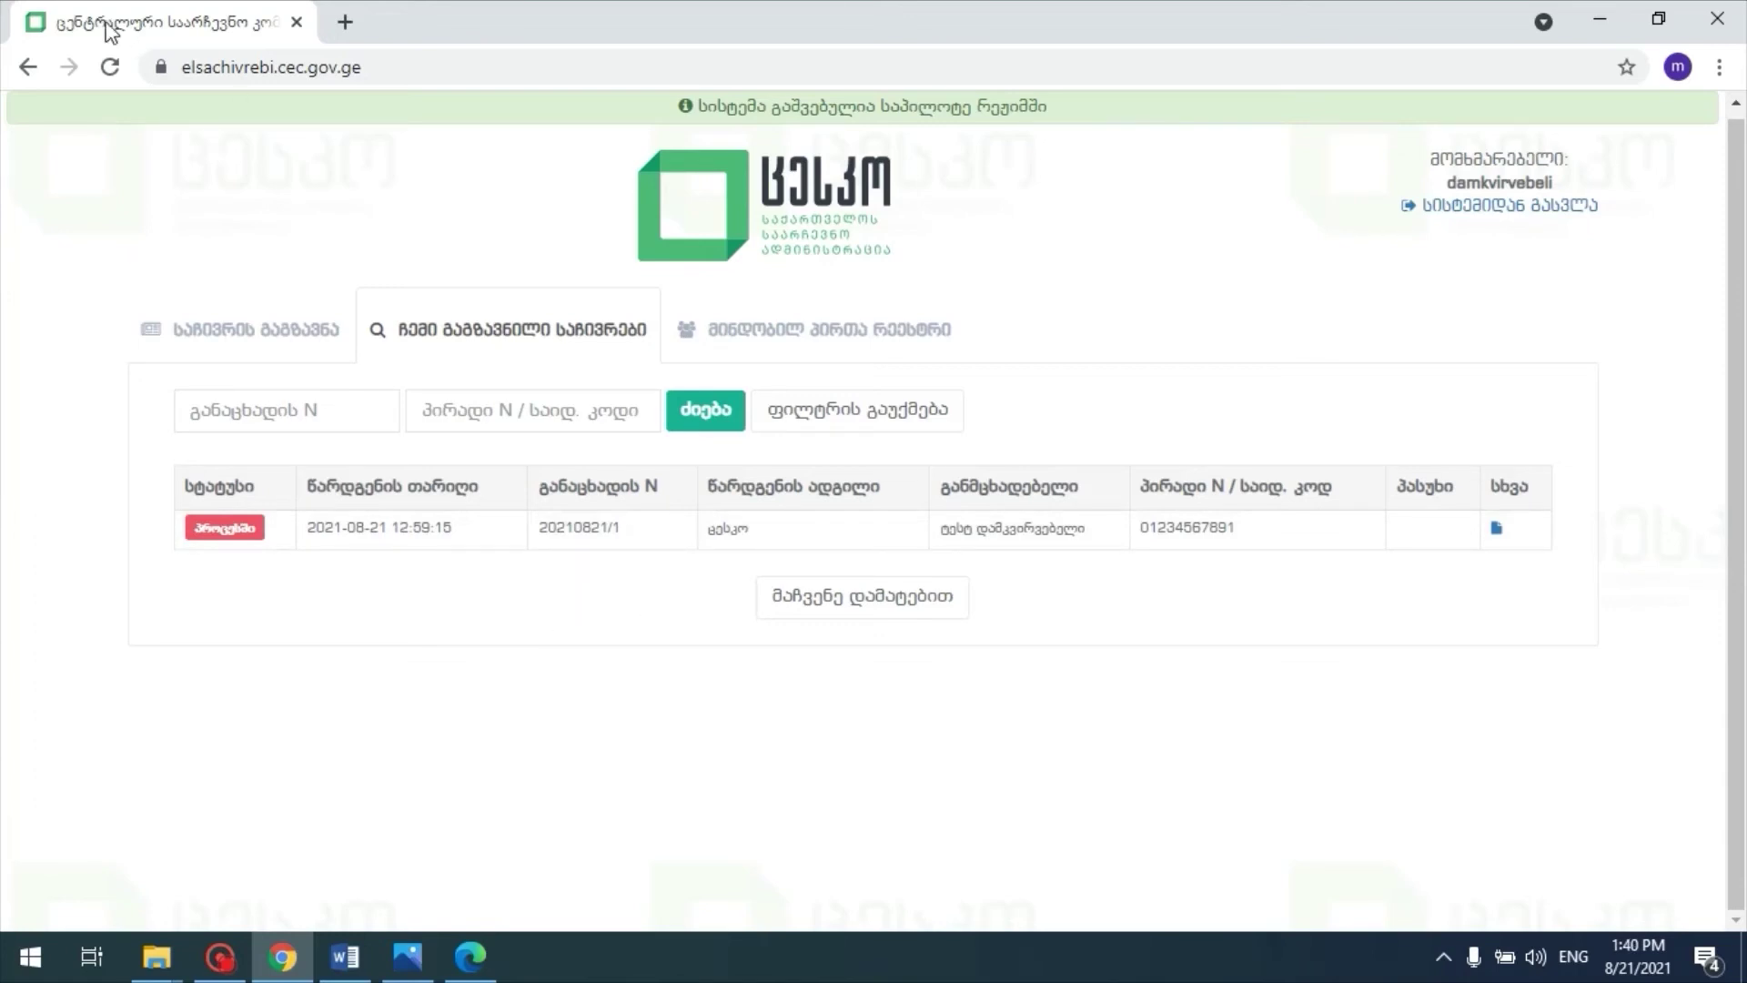
# Step: Refresh the complaints list, check the დასრულებული status, and open the complaint's reply
pyautogui.click(109, 69)
pyautogui.click(482, 330)
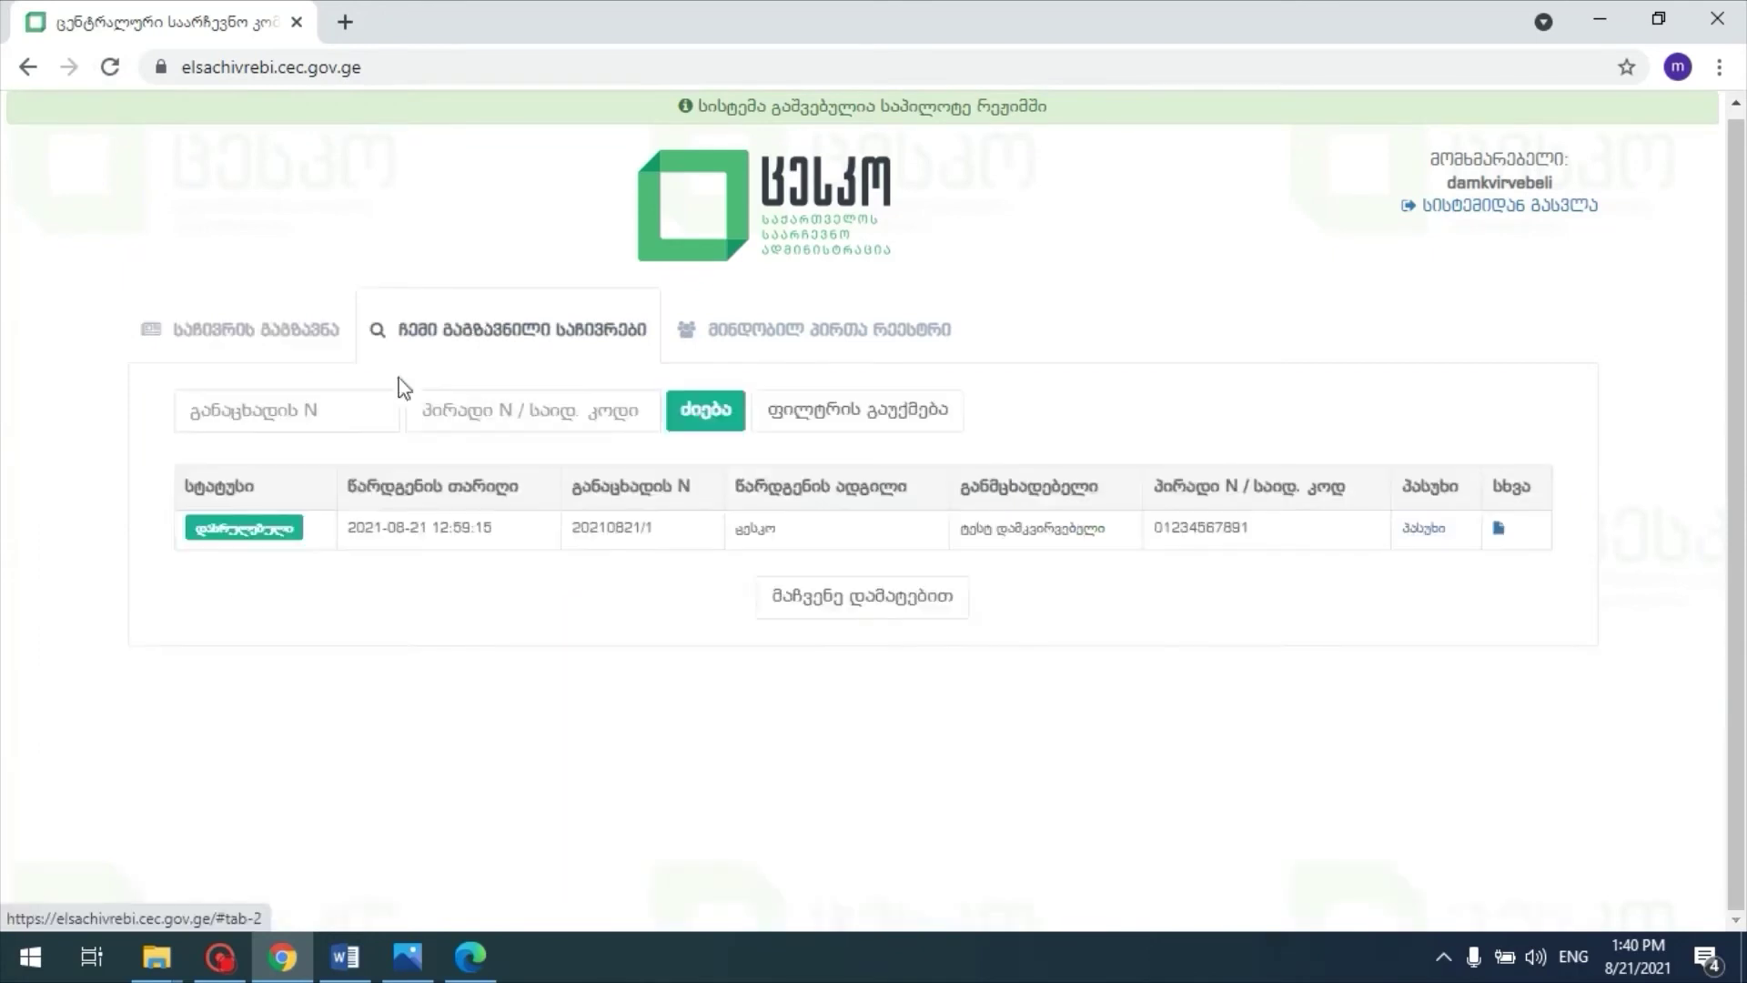
pyautogui.moveTo(195, 528); pyautogui.dragTo(286, 528)
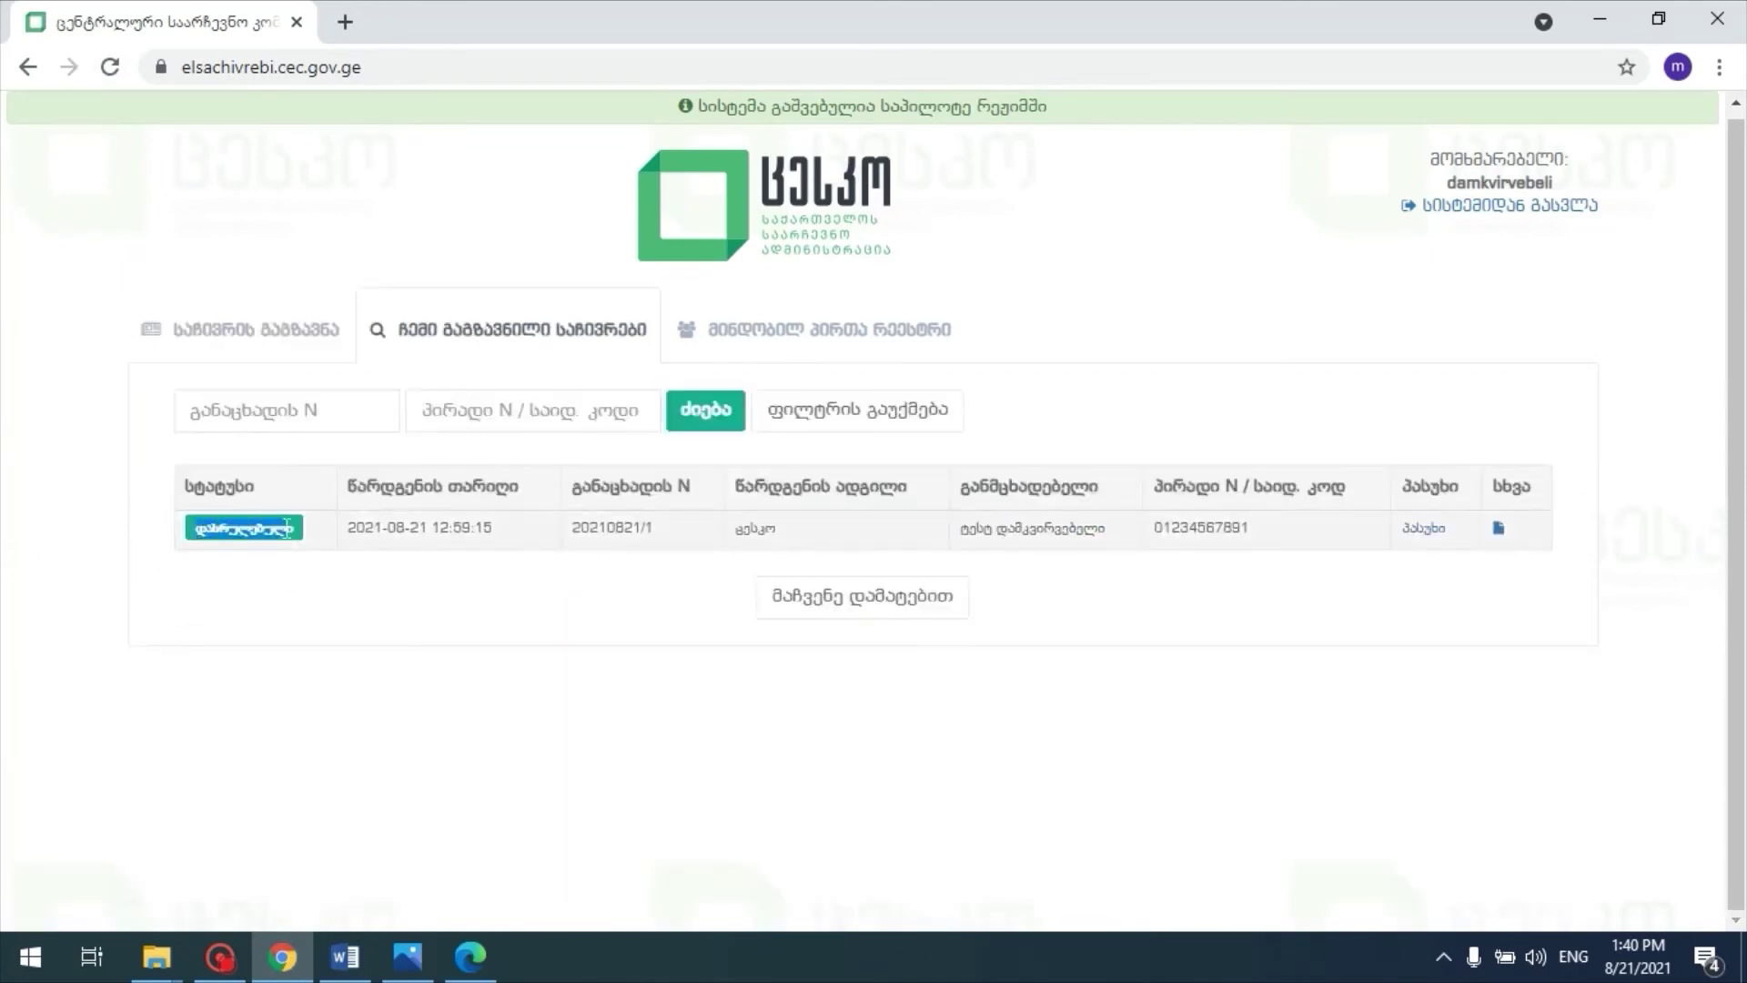
pyautogui.click(324, 725)
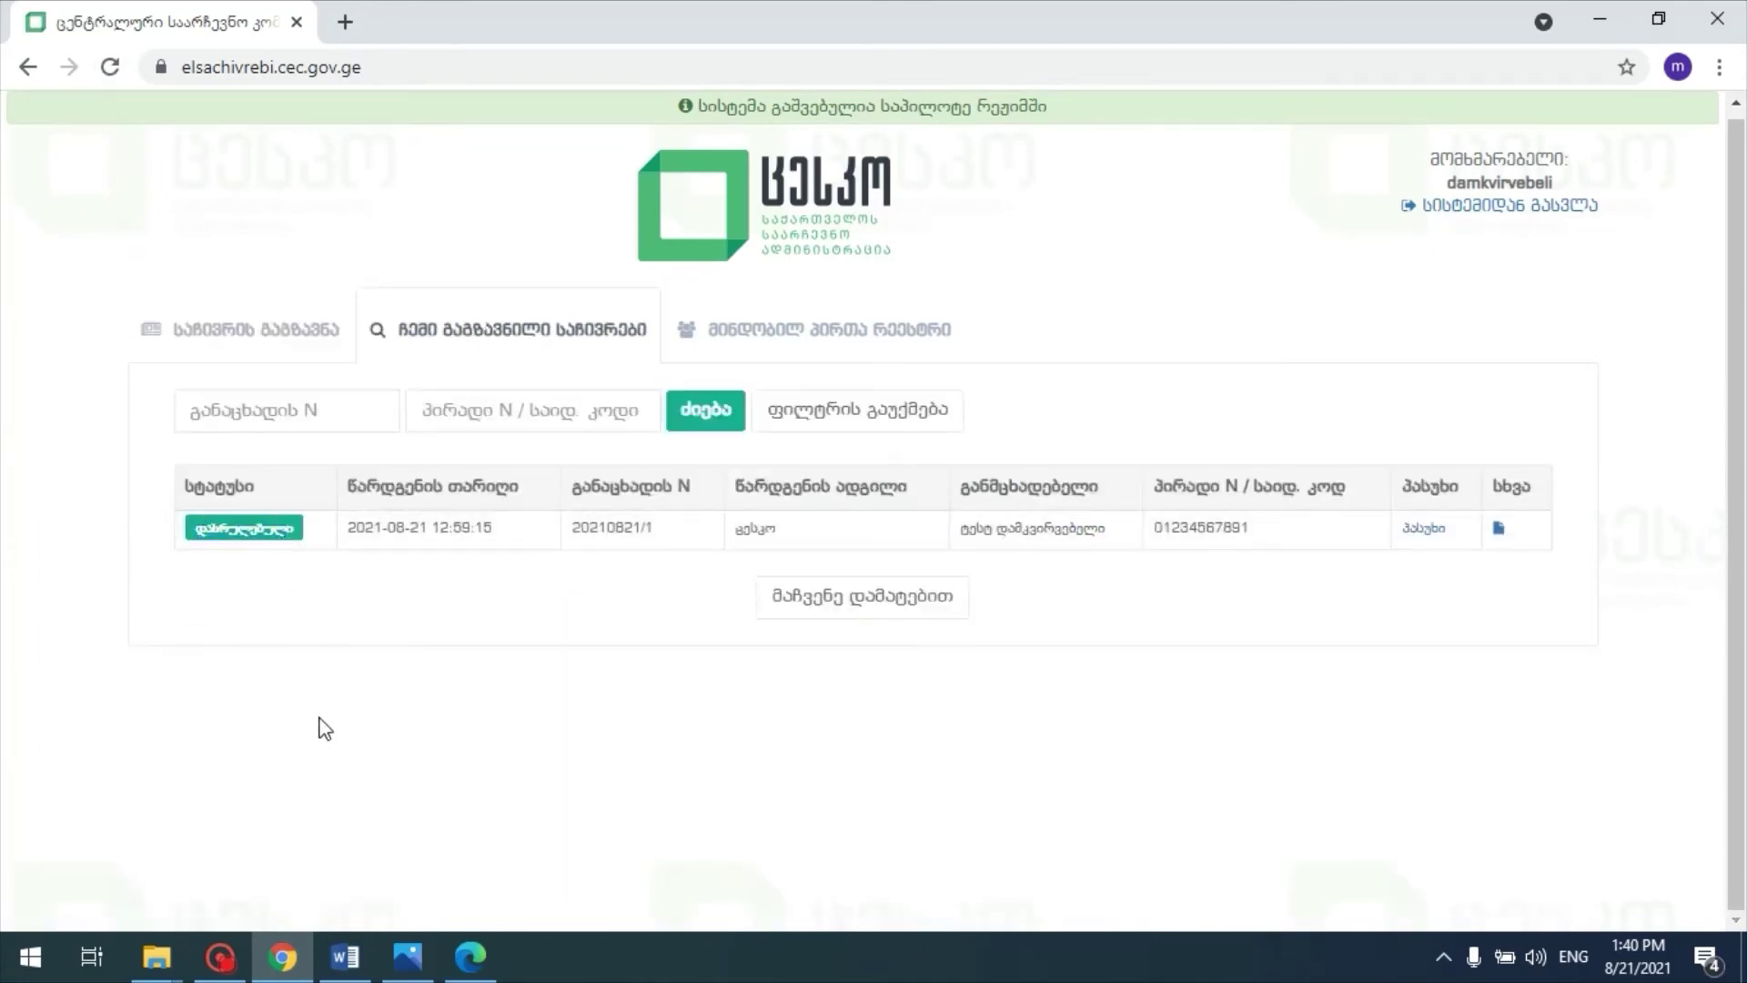
pyautogui.click(1425, 529)
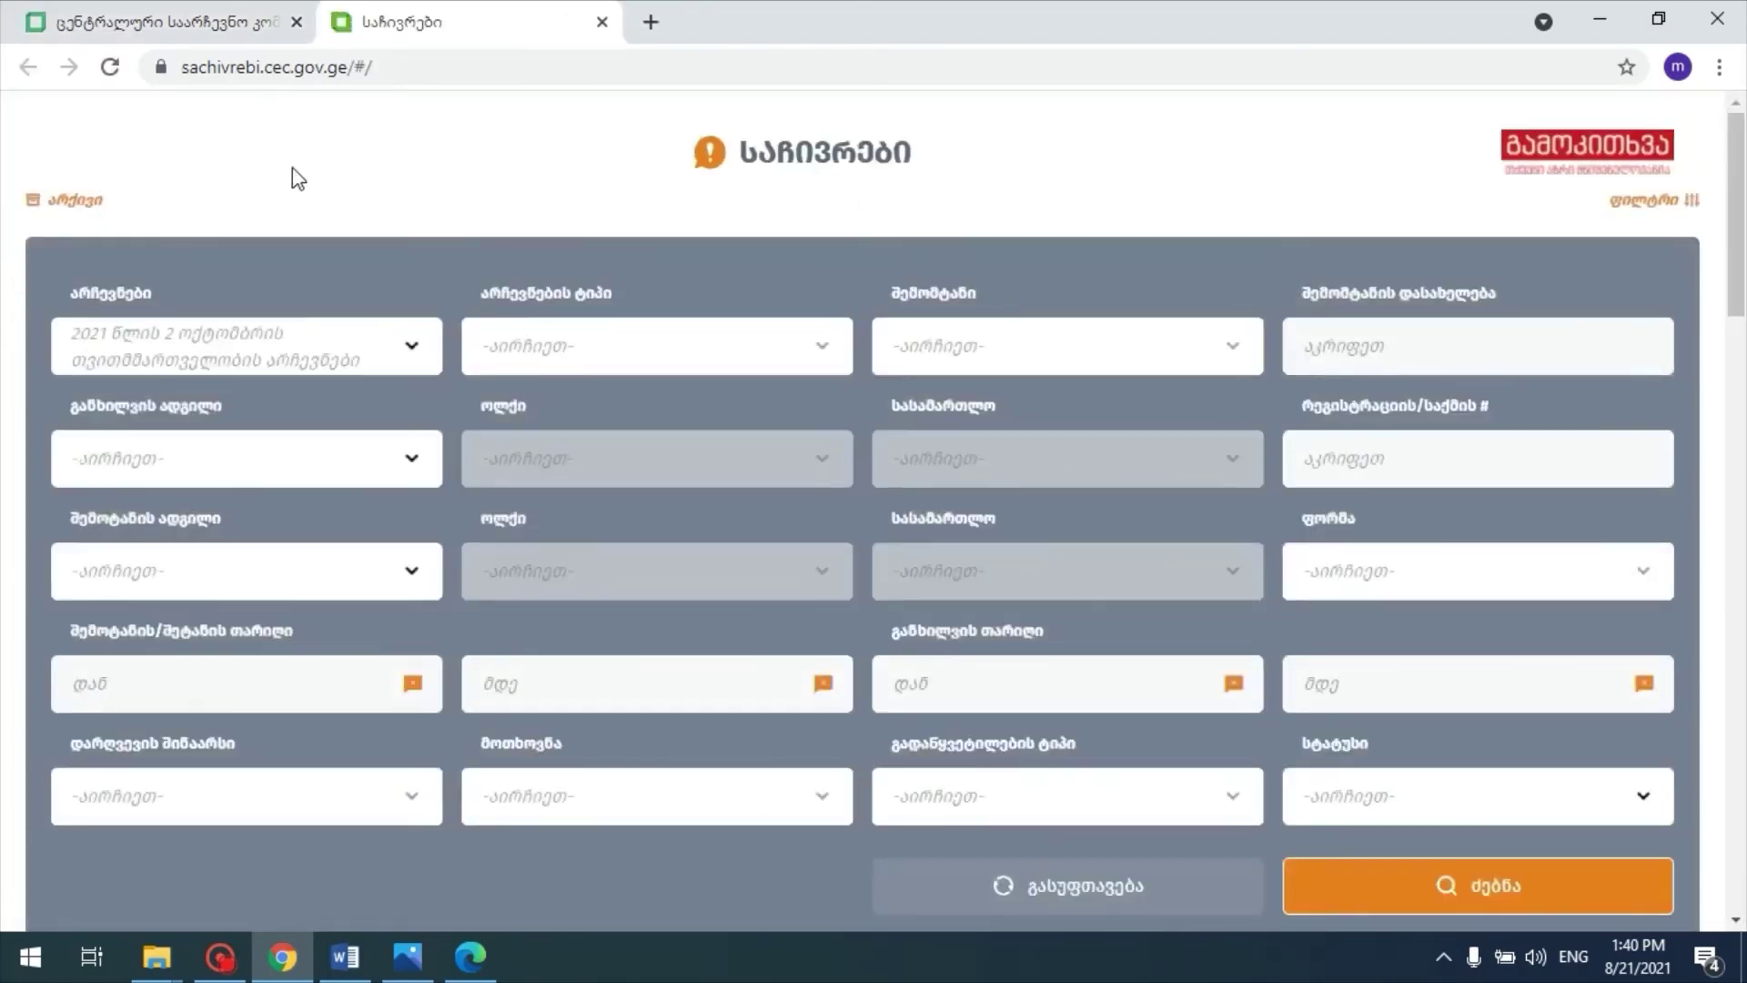
# Step: Return to the complaints portal tab and open the მინდობილ პირთა რეესტრი section
pyautogui.click(225, 16)
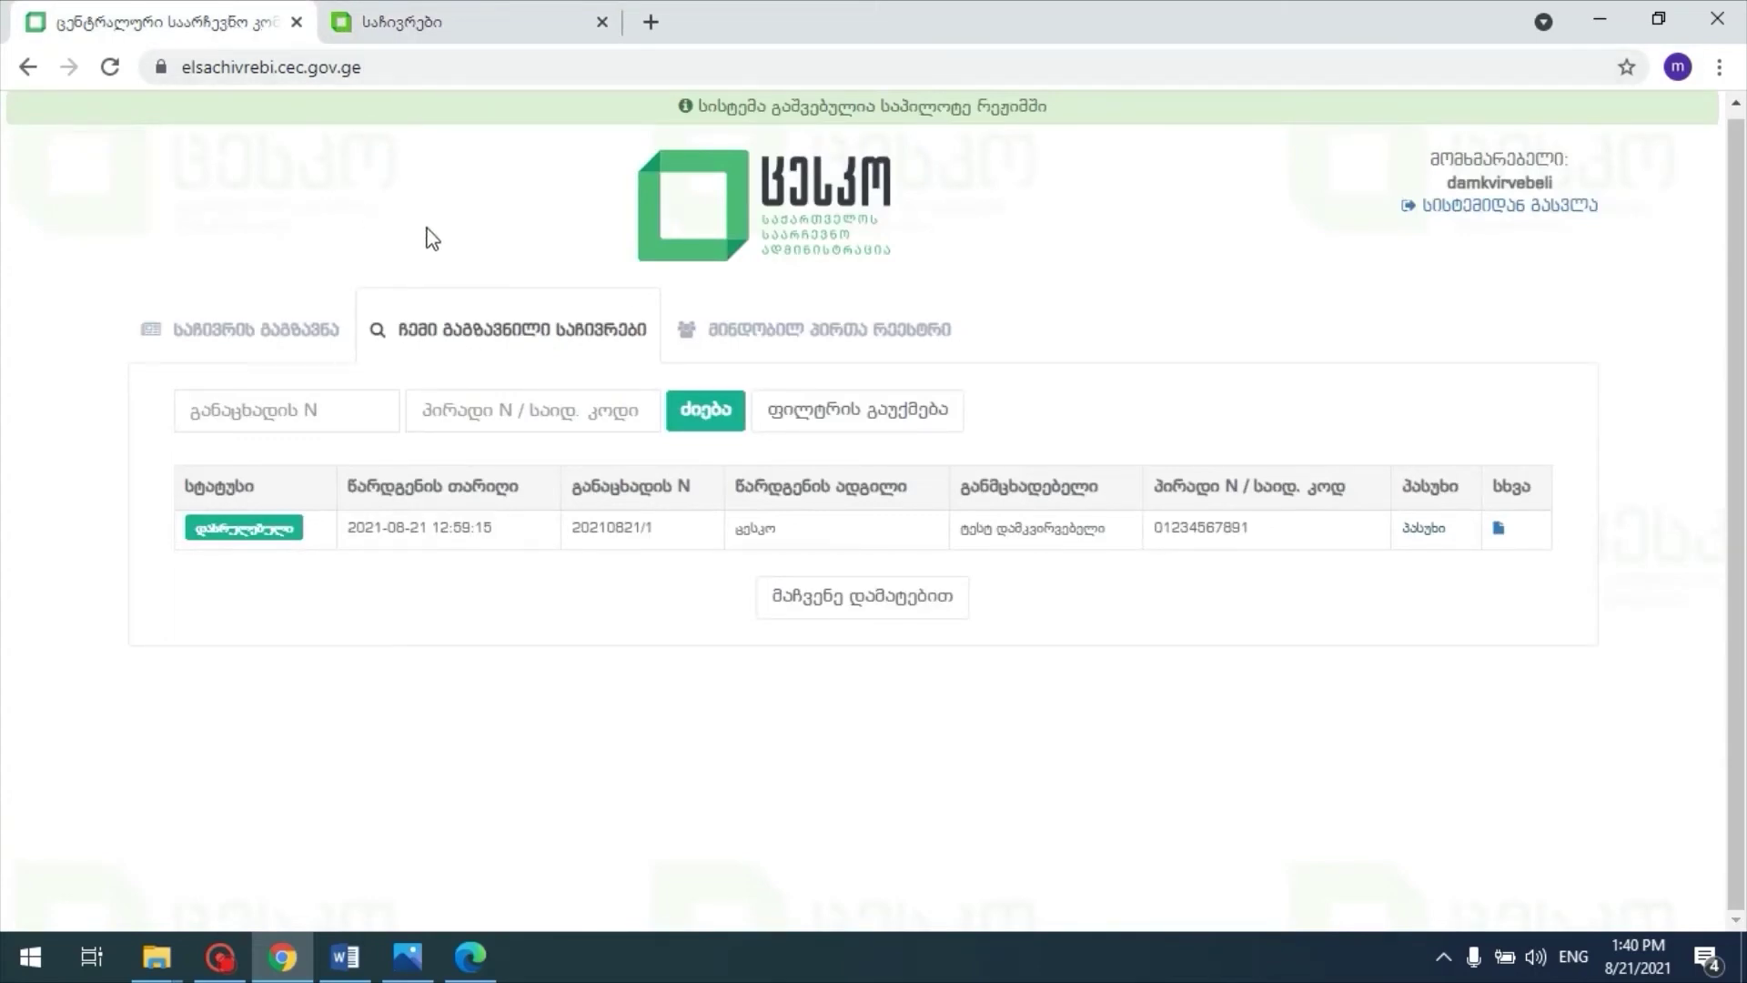
pyautogui.click(780, 337)
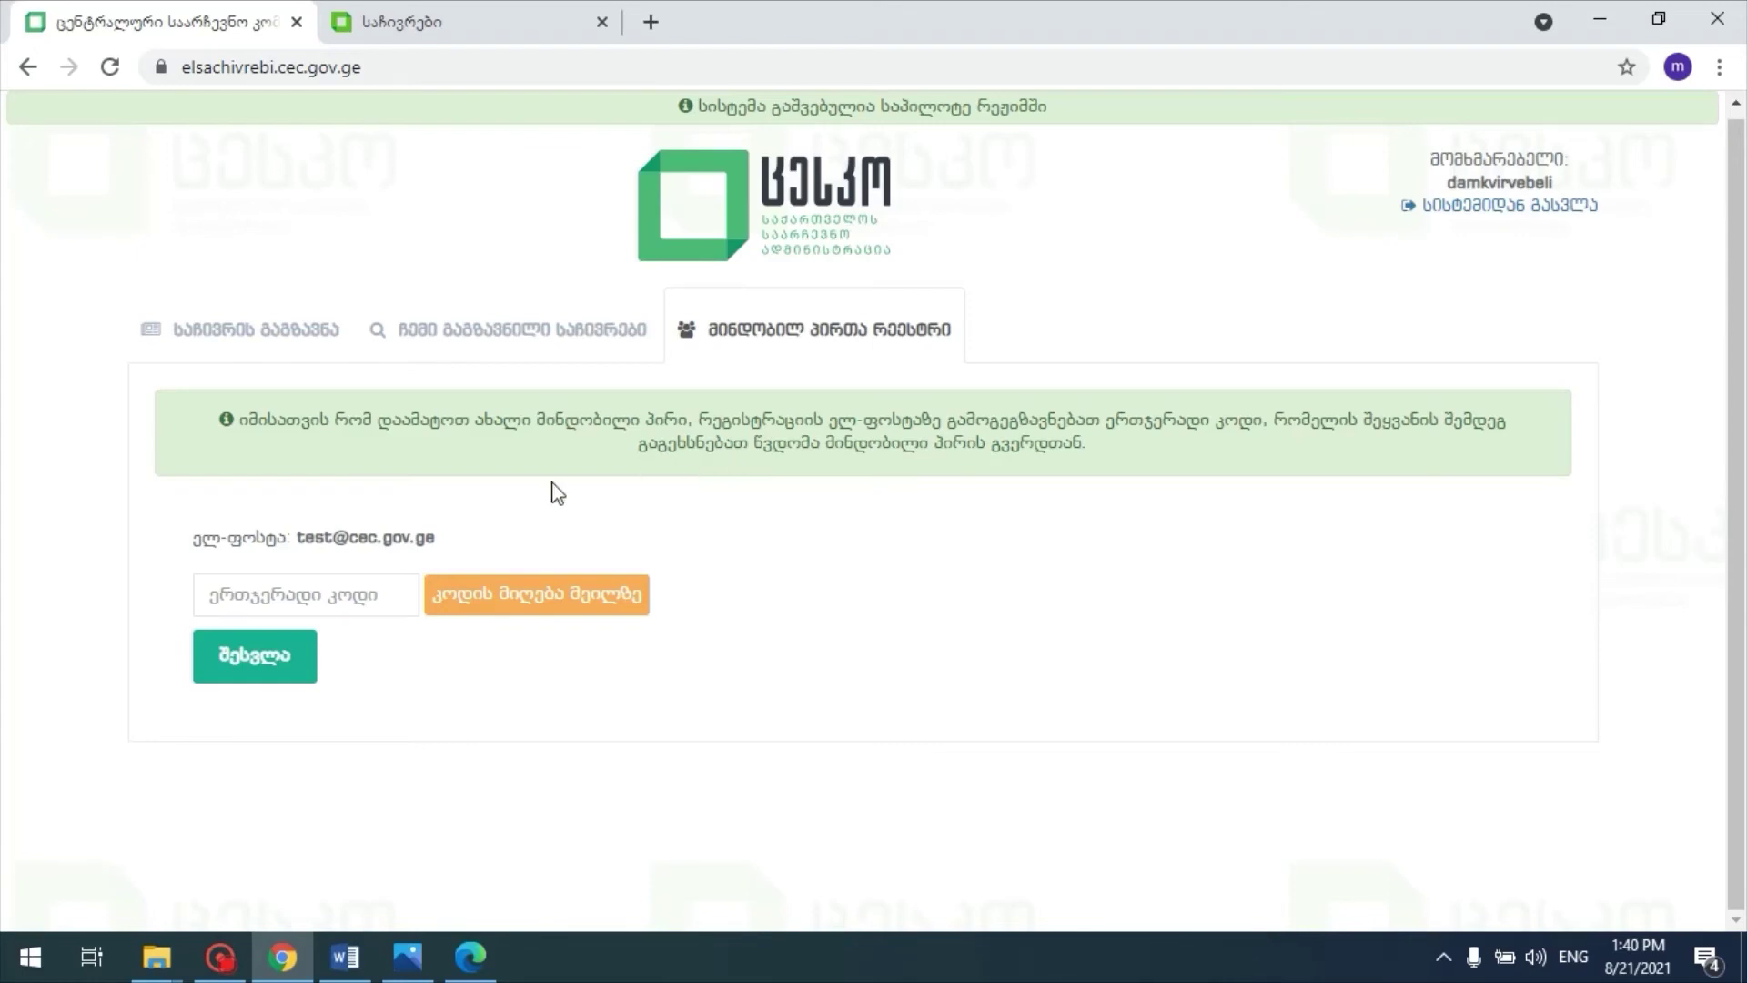
# Step: Request a one-time access code sent to the registered e-mail address
pyautogui.moveTo(447, 537); pyautogui.dragTo(285, 539)
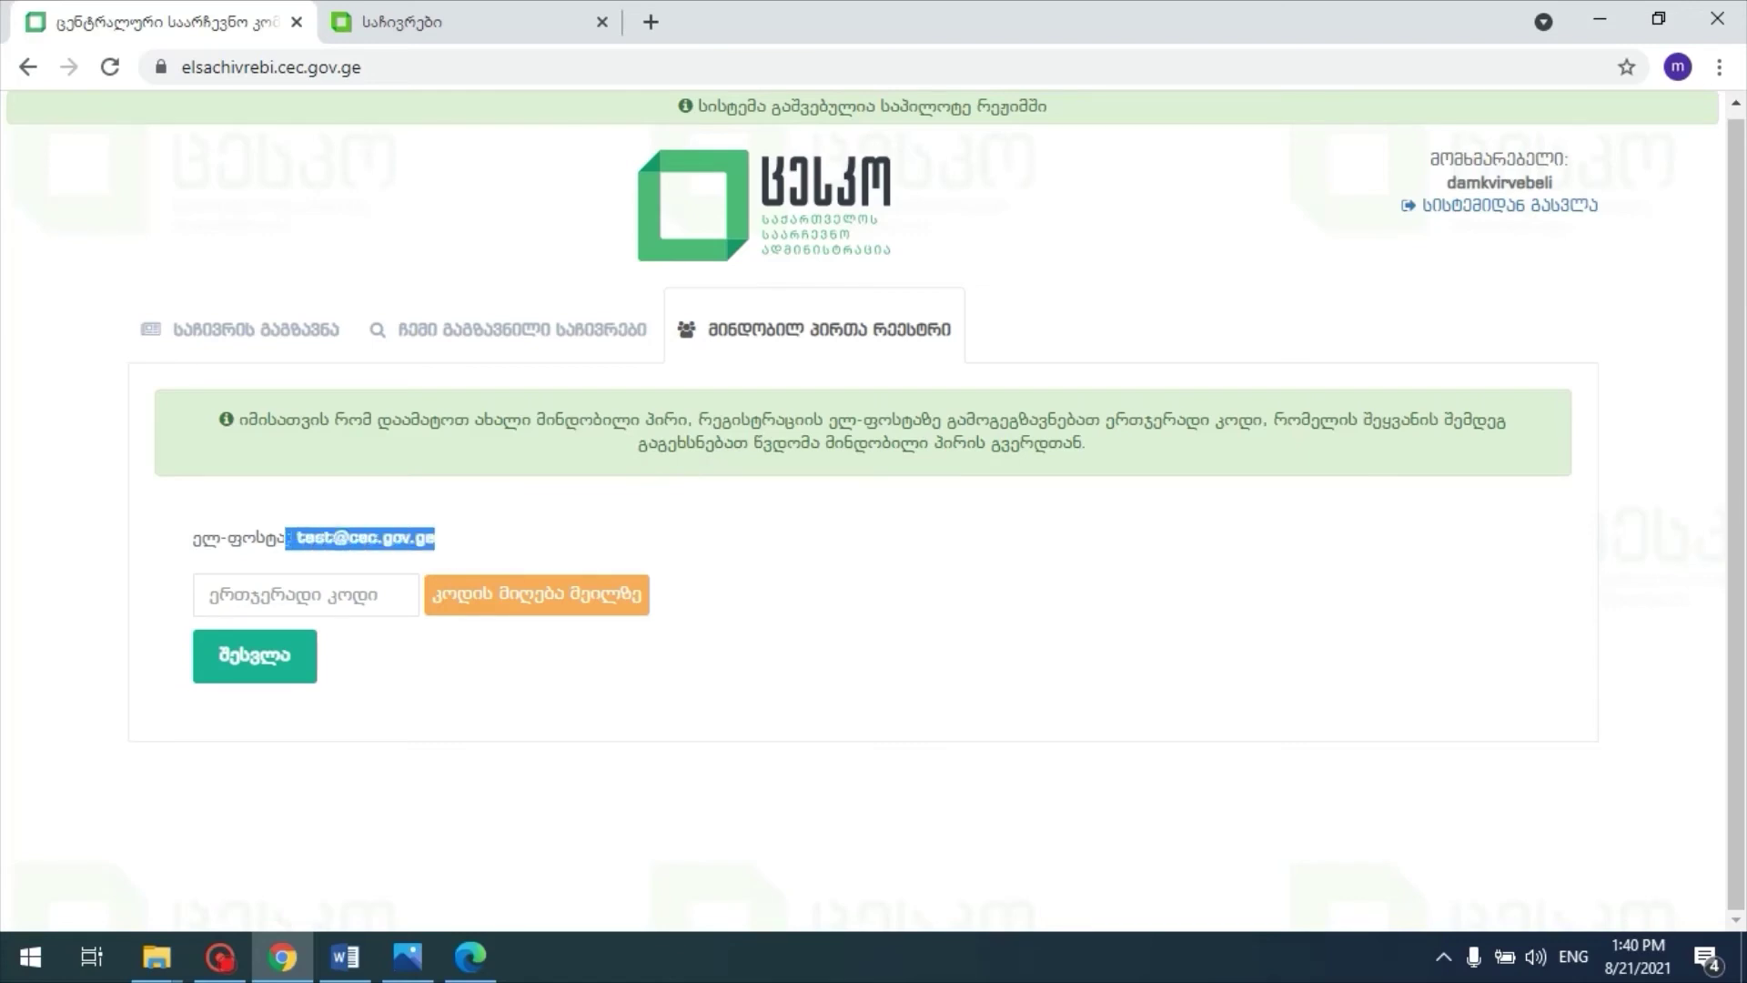
pyautogui.click(608, 537)
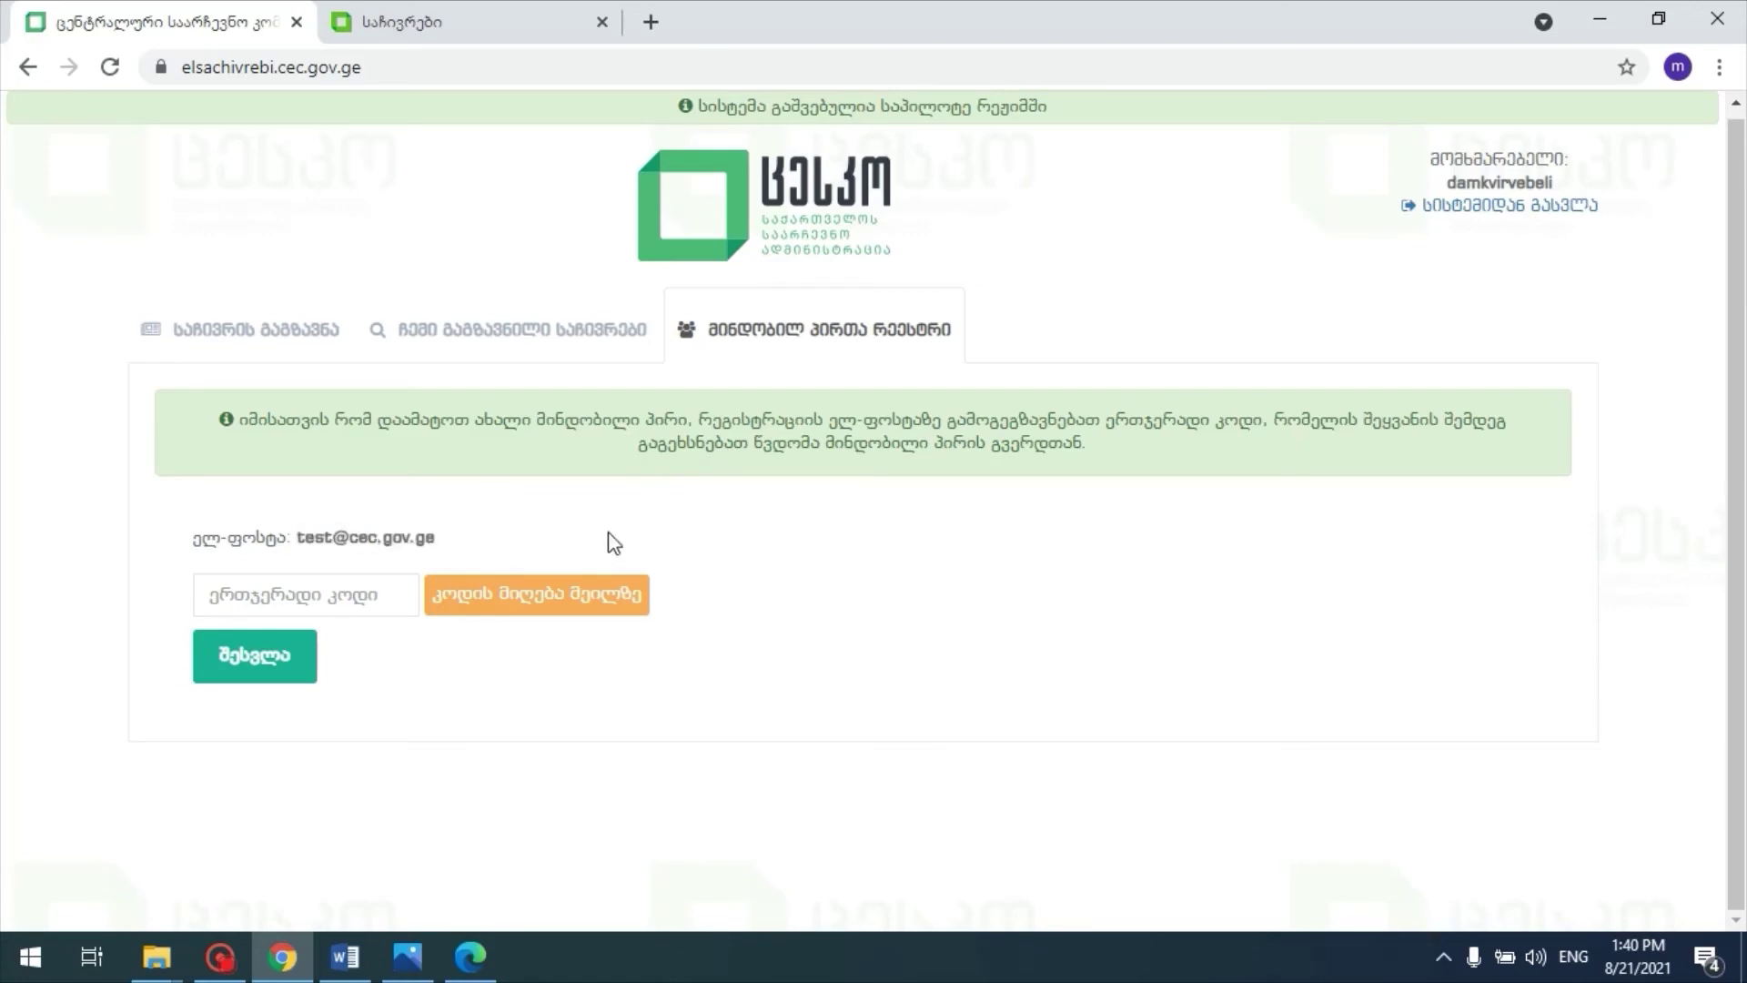
pyautogui.click(555, 600)
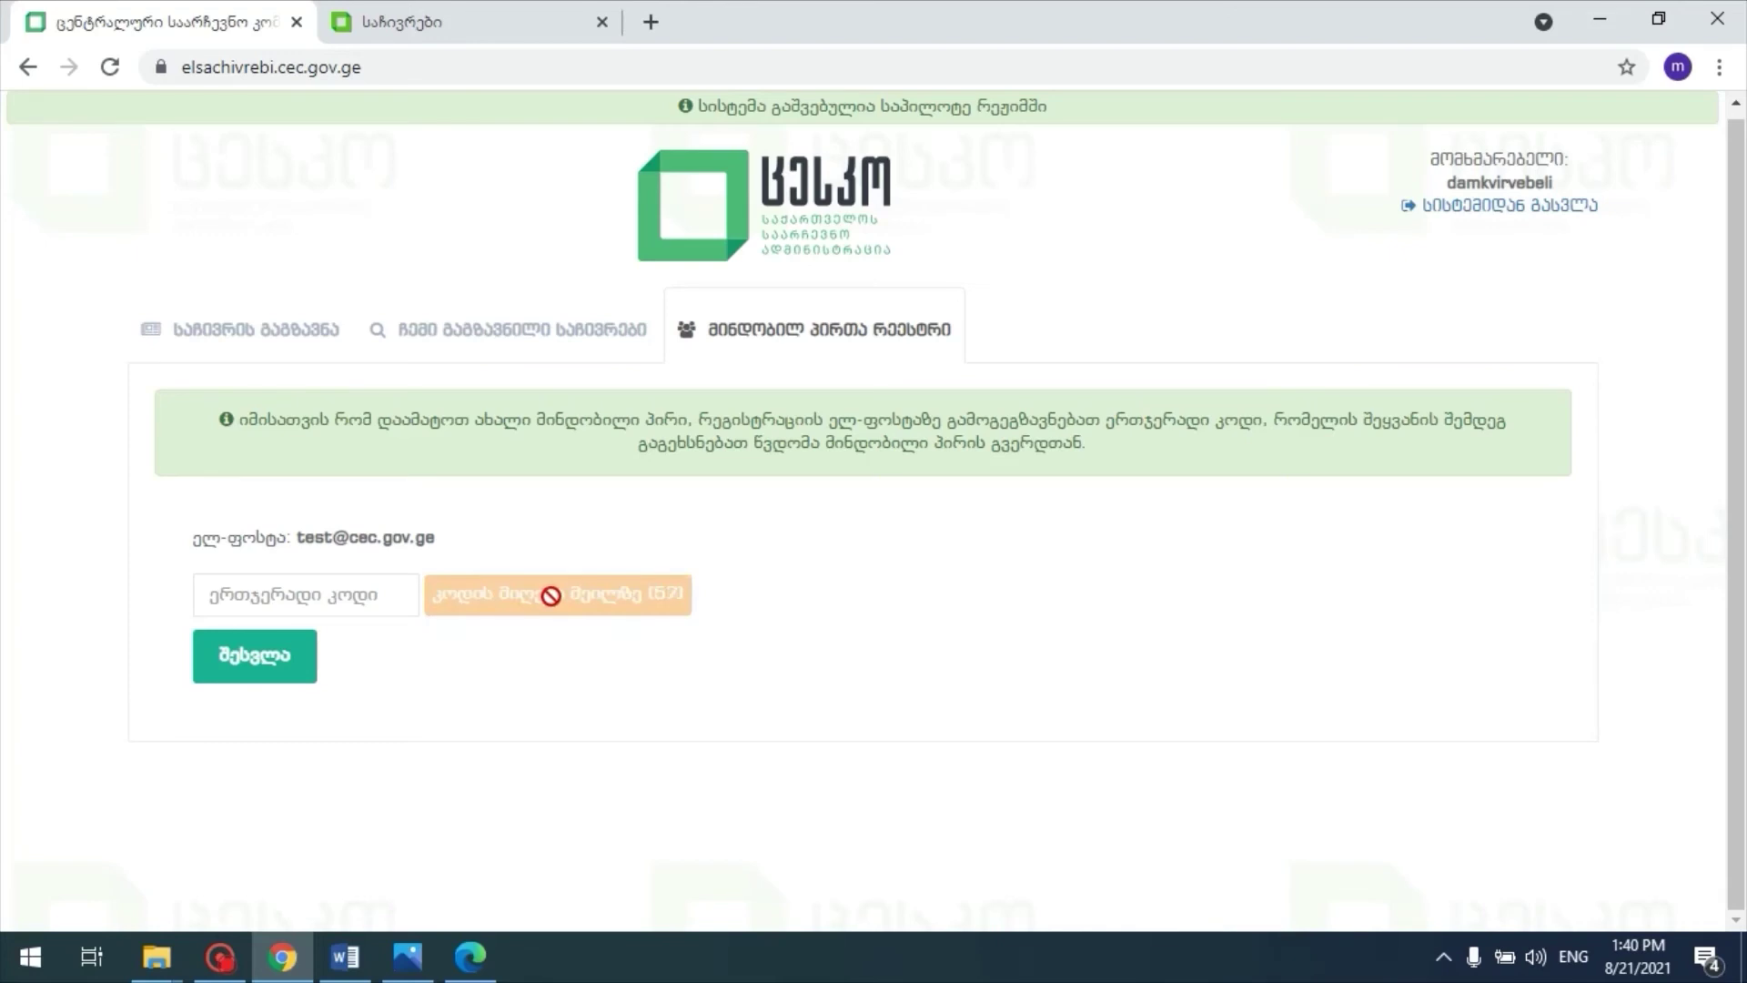
# Step: Enter the e-mailed one-time code and submit it to unlock the proxy registry
pyautogui.click(300, 596)
pyautogui.write('1')
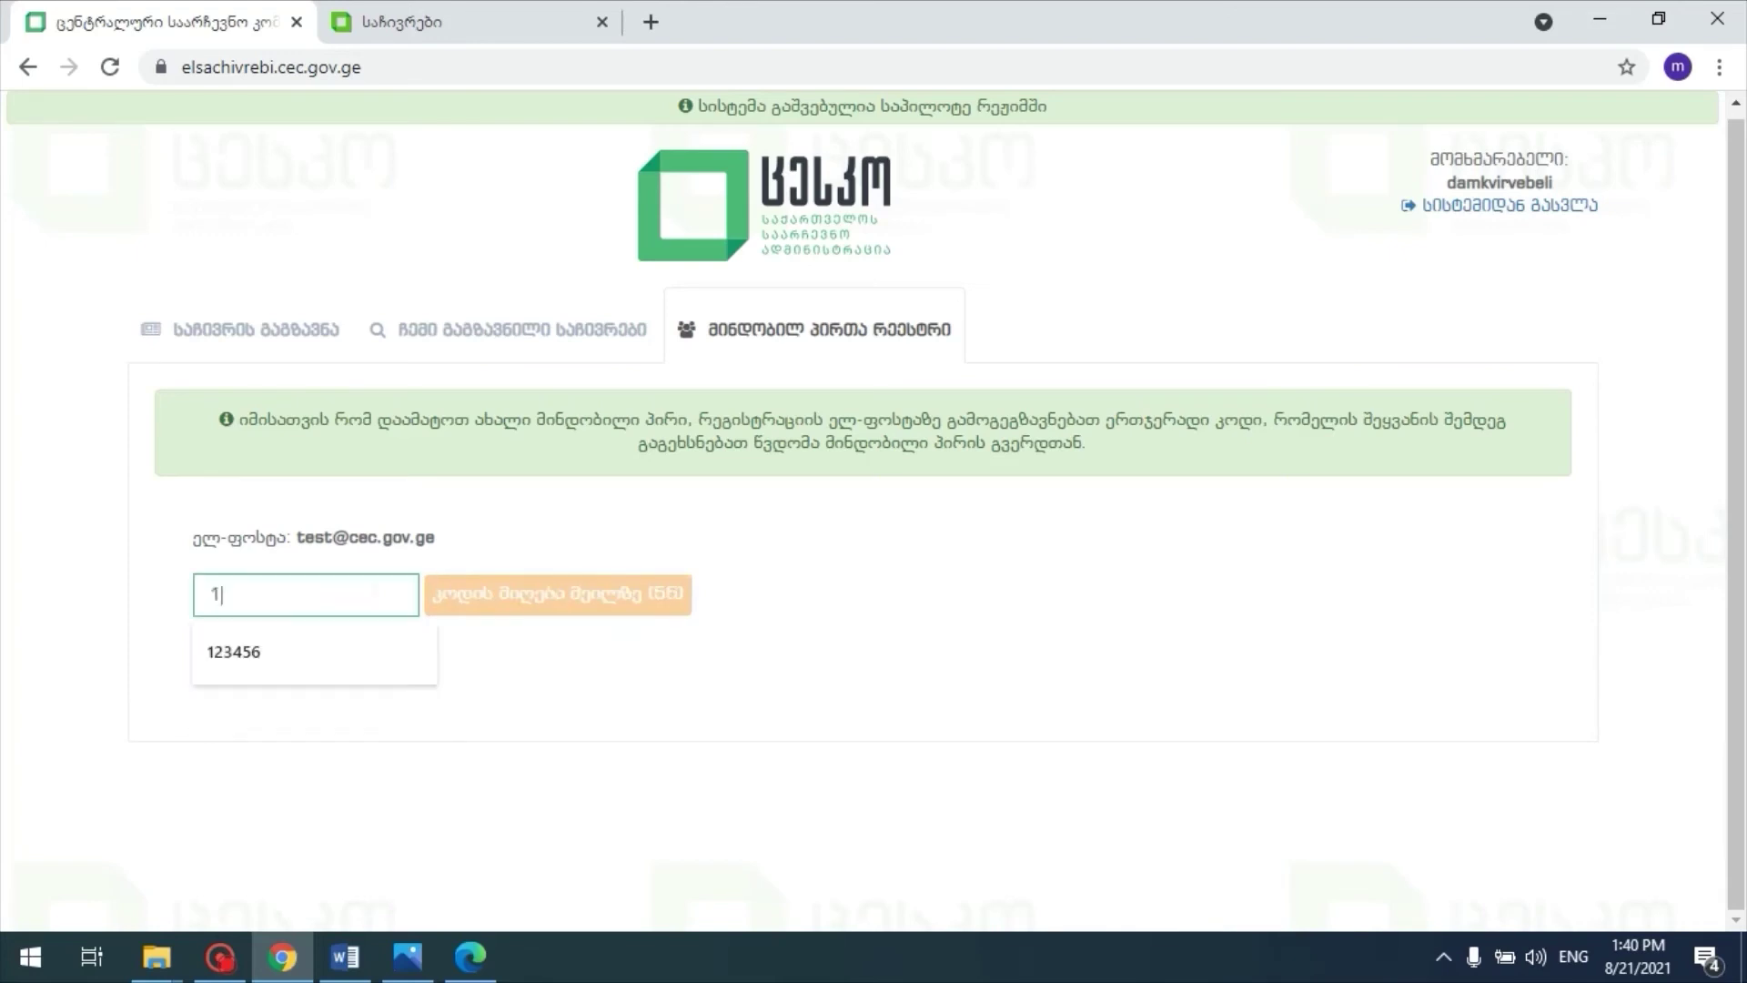
pyautogui.write('23456')
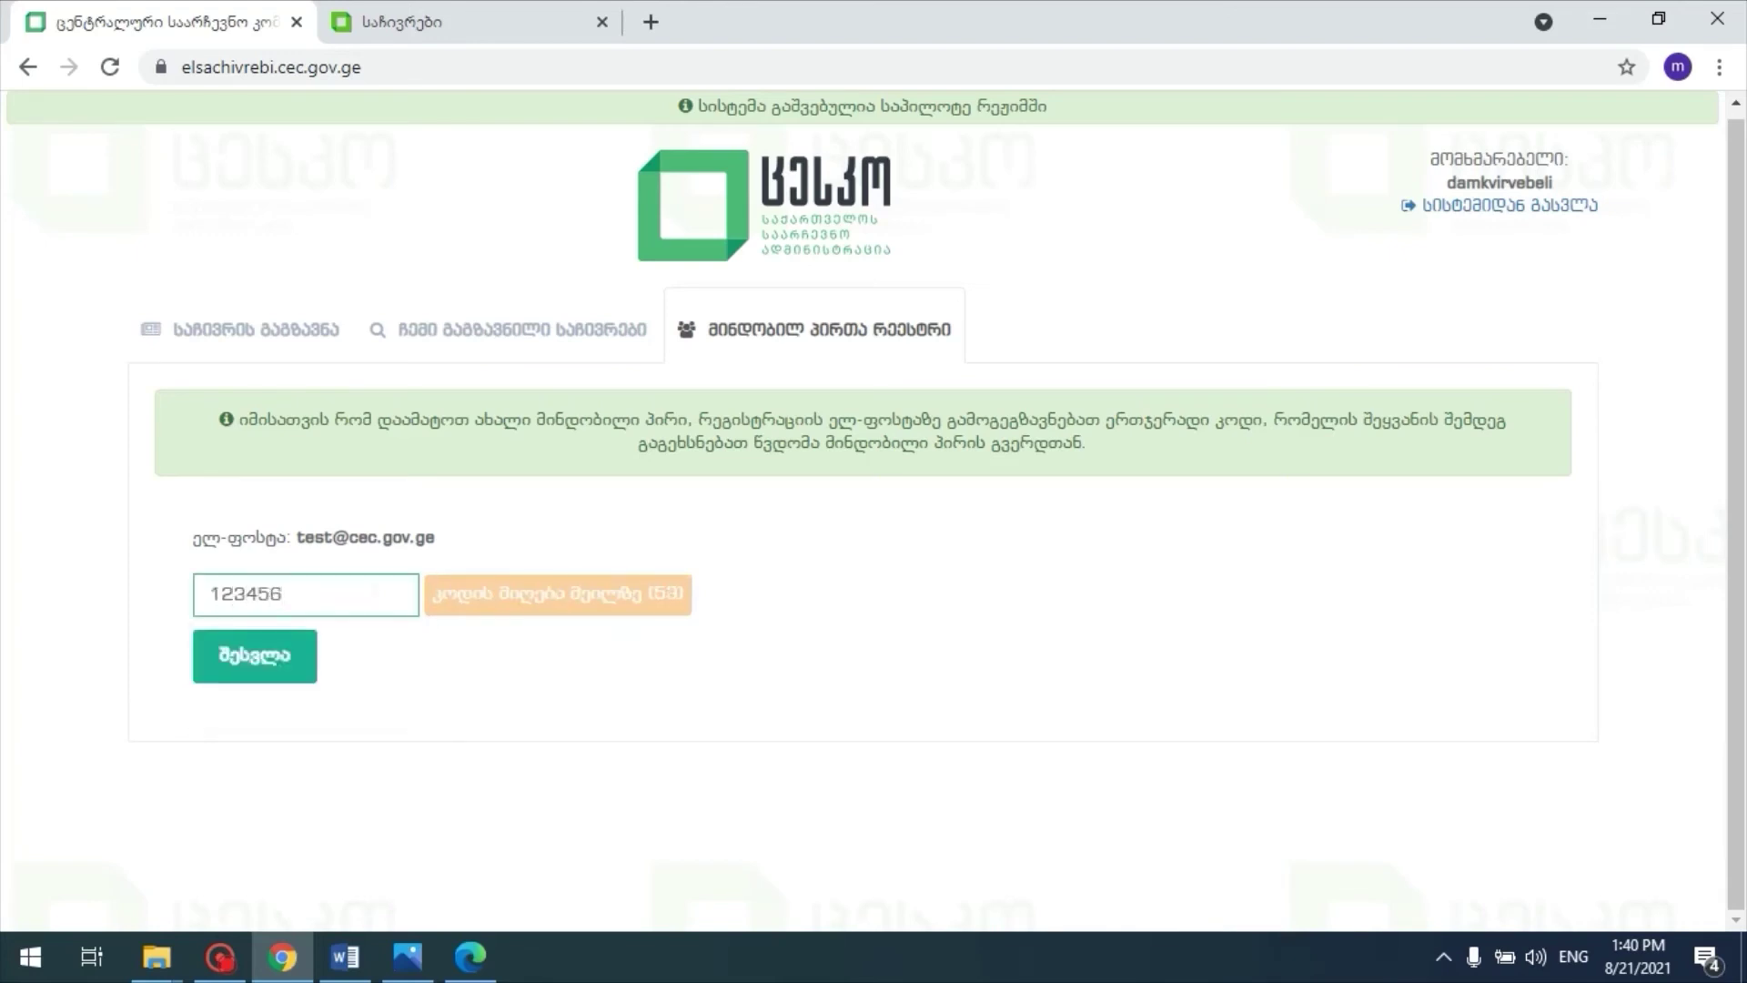
pyautogui.click(253, 668)
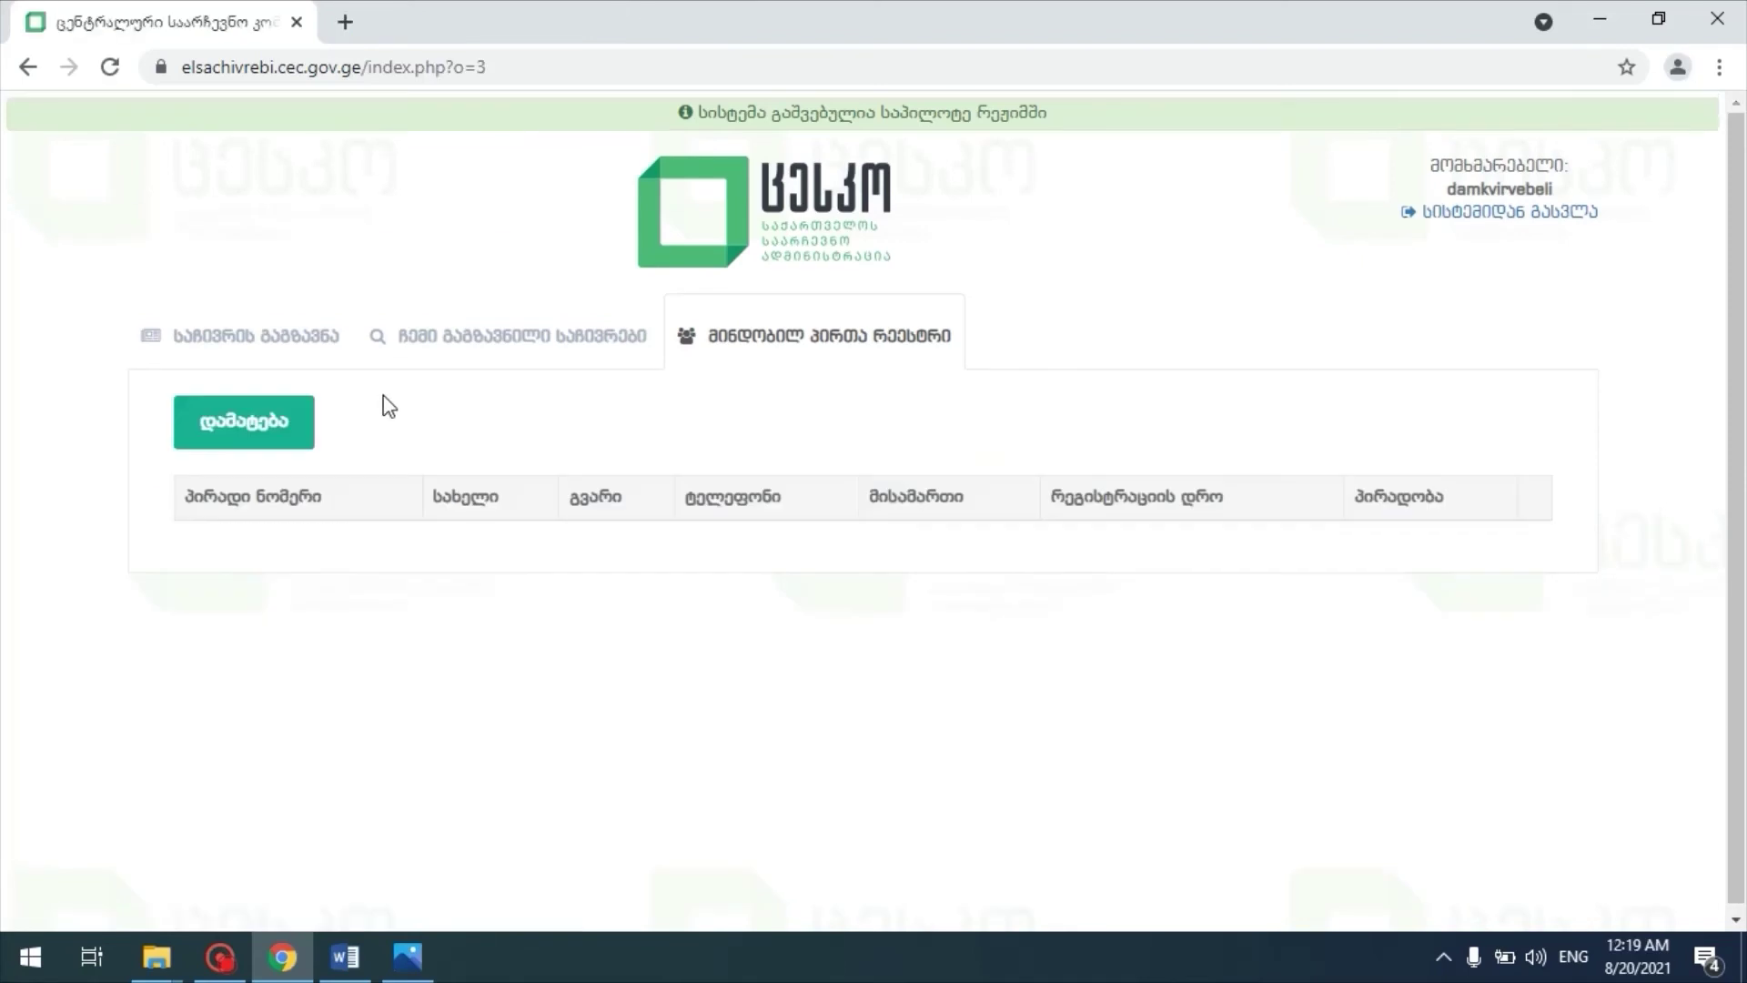
# Step: Start a new proxy entry and fill in the proxy's personal number, name, surname, phone and address
pyautogui.click(277, 423)
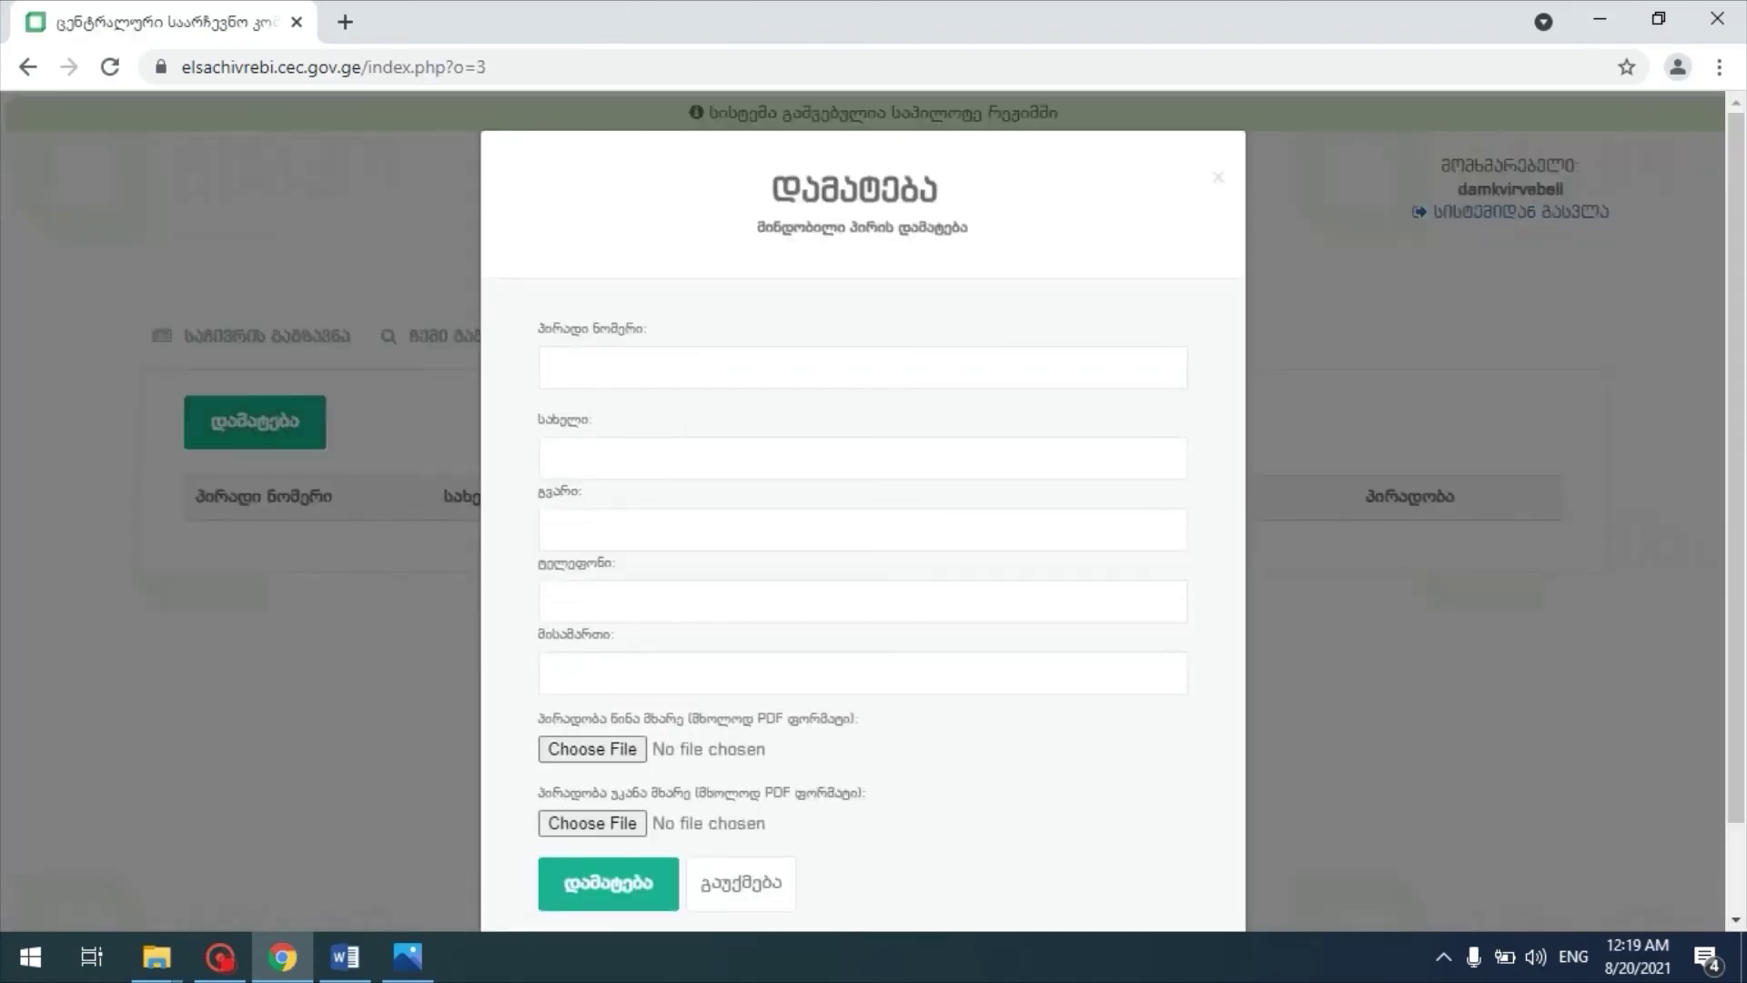
pyautogui.click(637, 368)
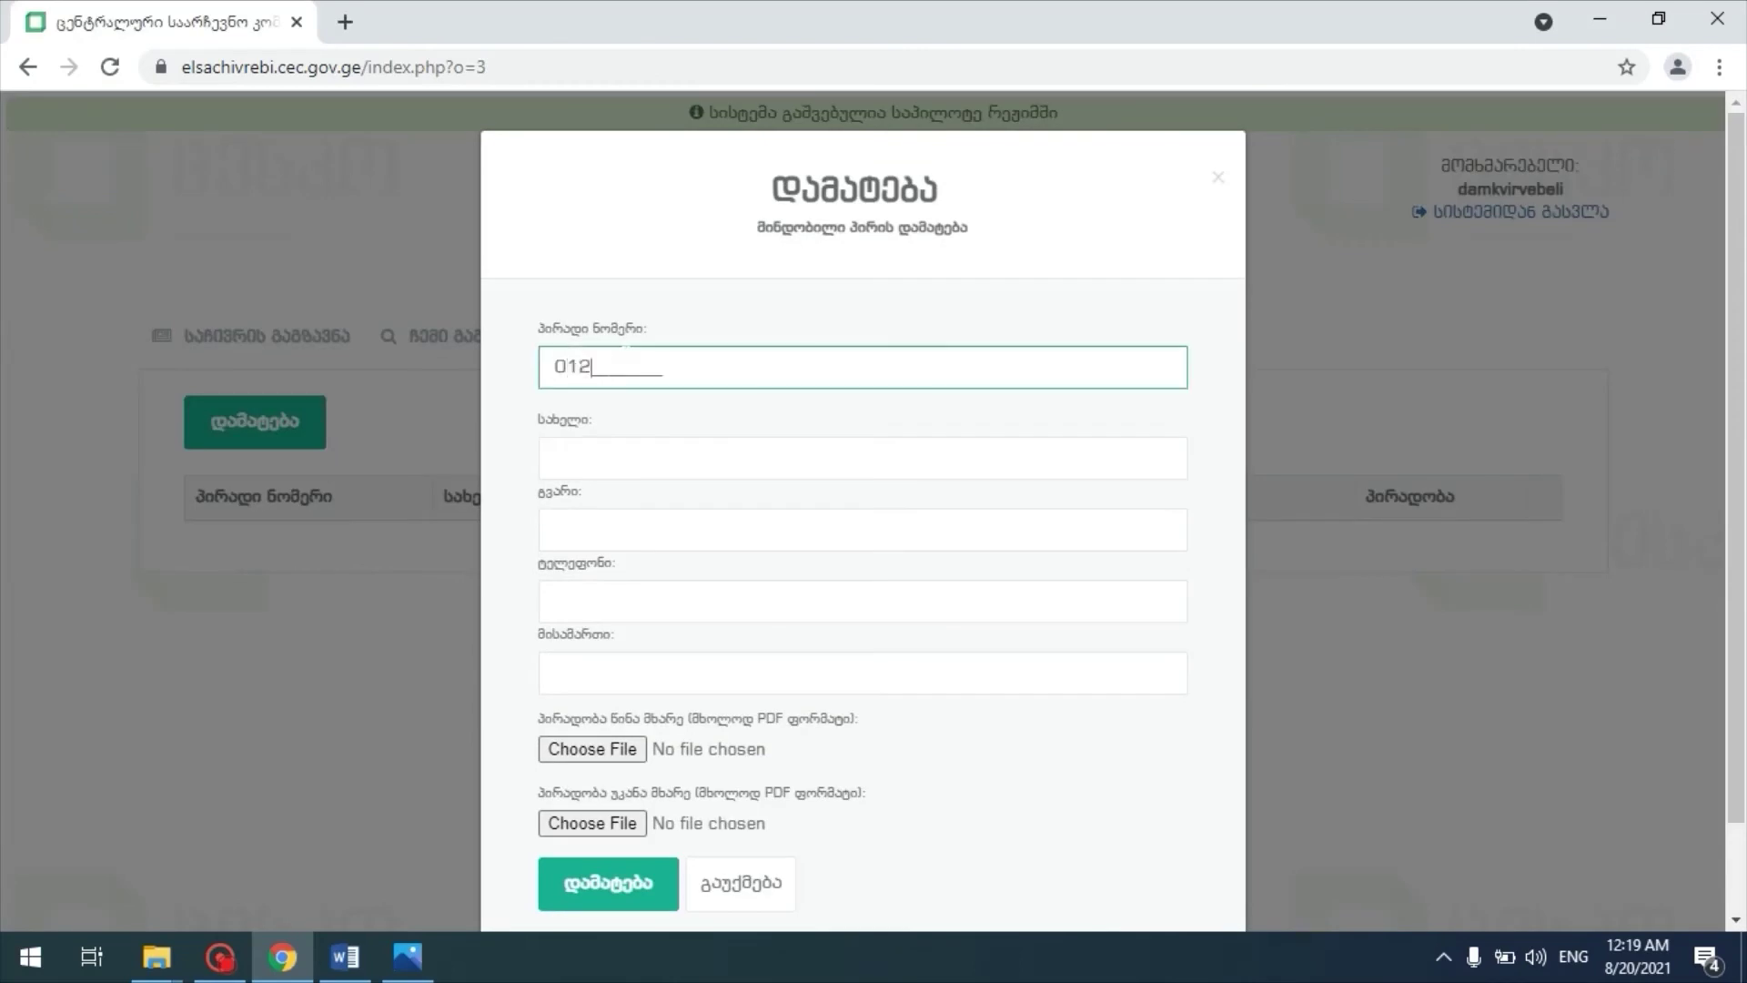
pyautogui.press('Tab')
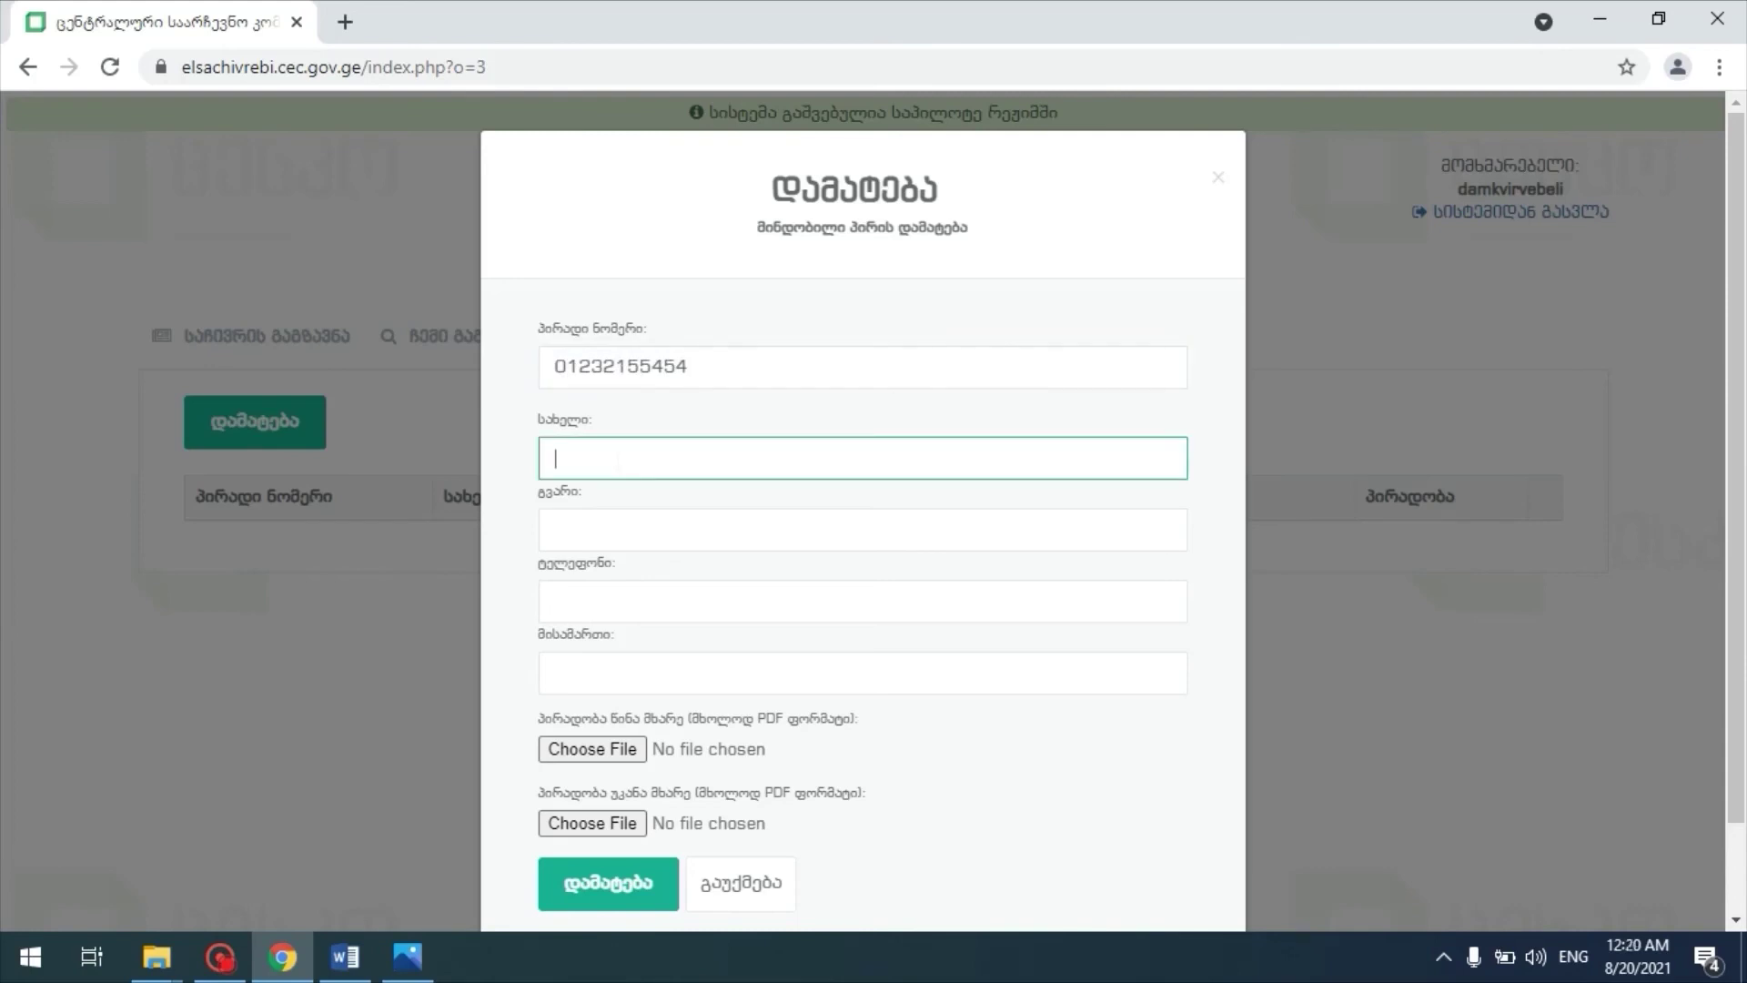
pyautogui.hotkey('alt', 'shift')
pyautogui.press('Tab')
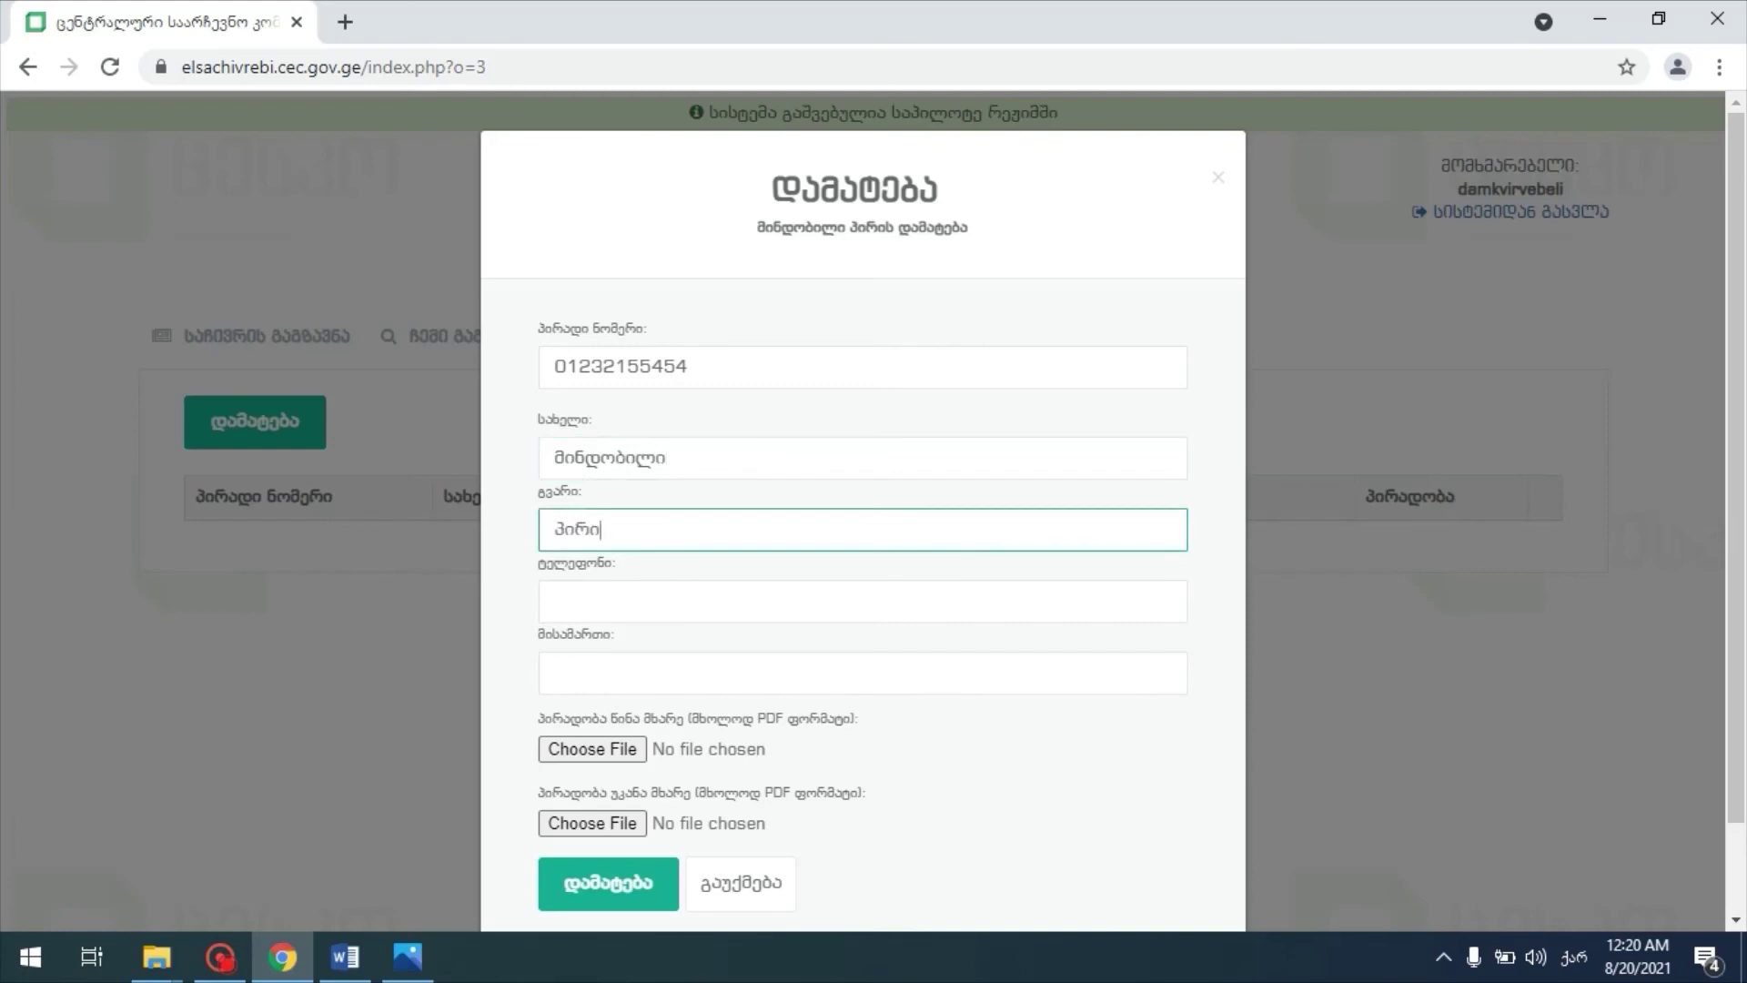
pyautogui.press('Tab')
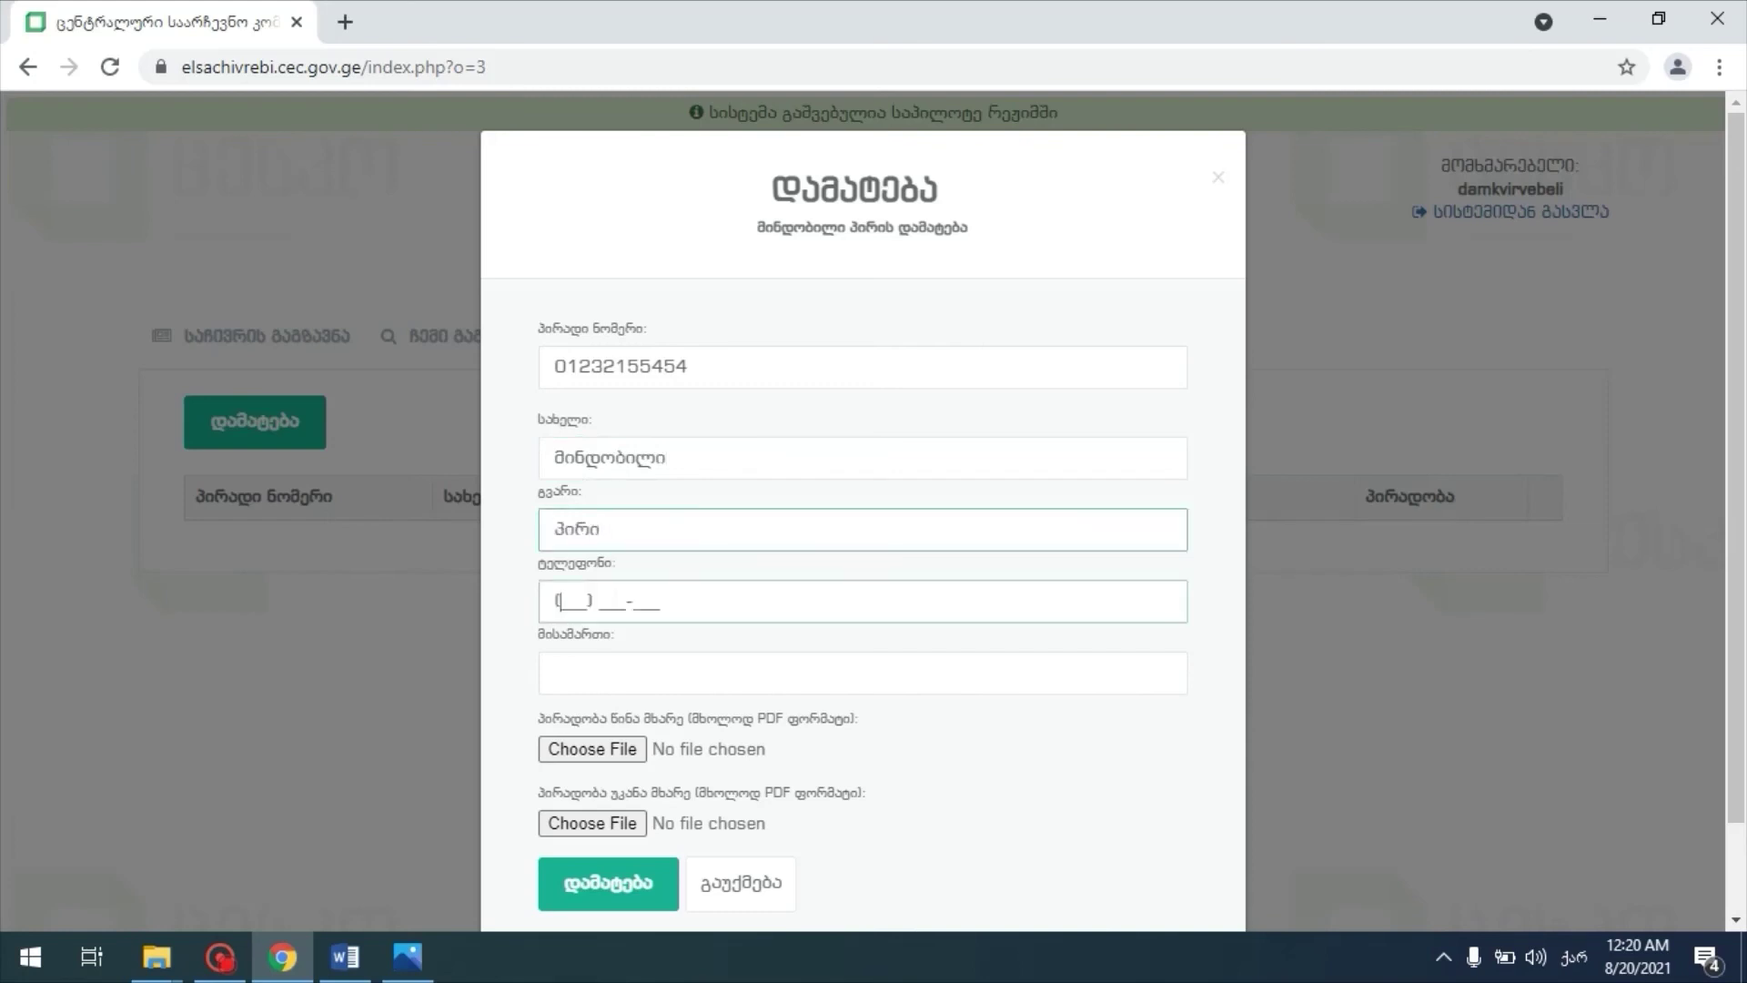
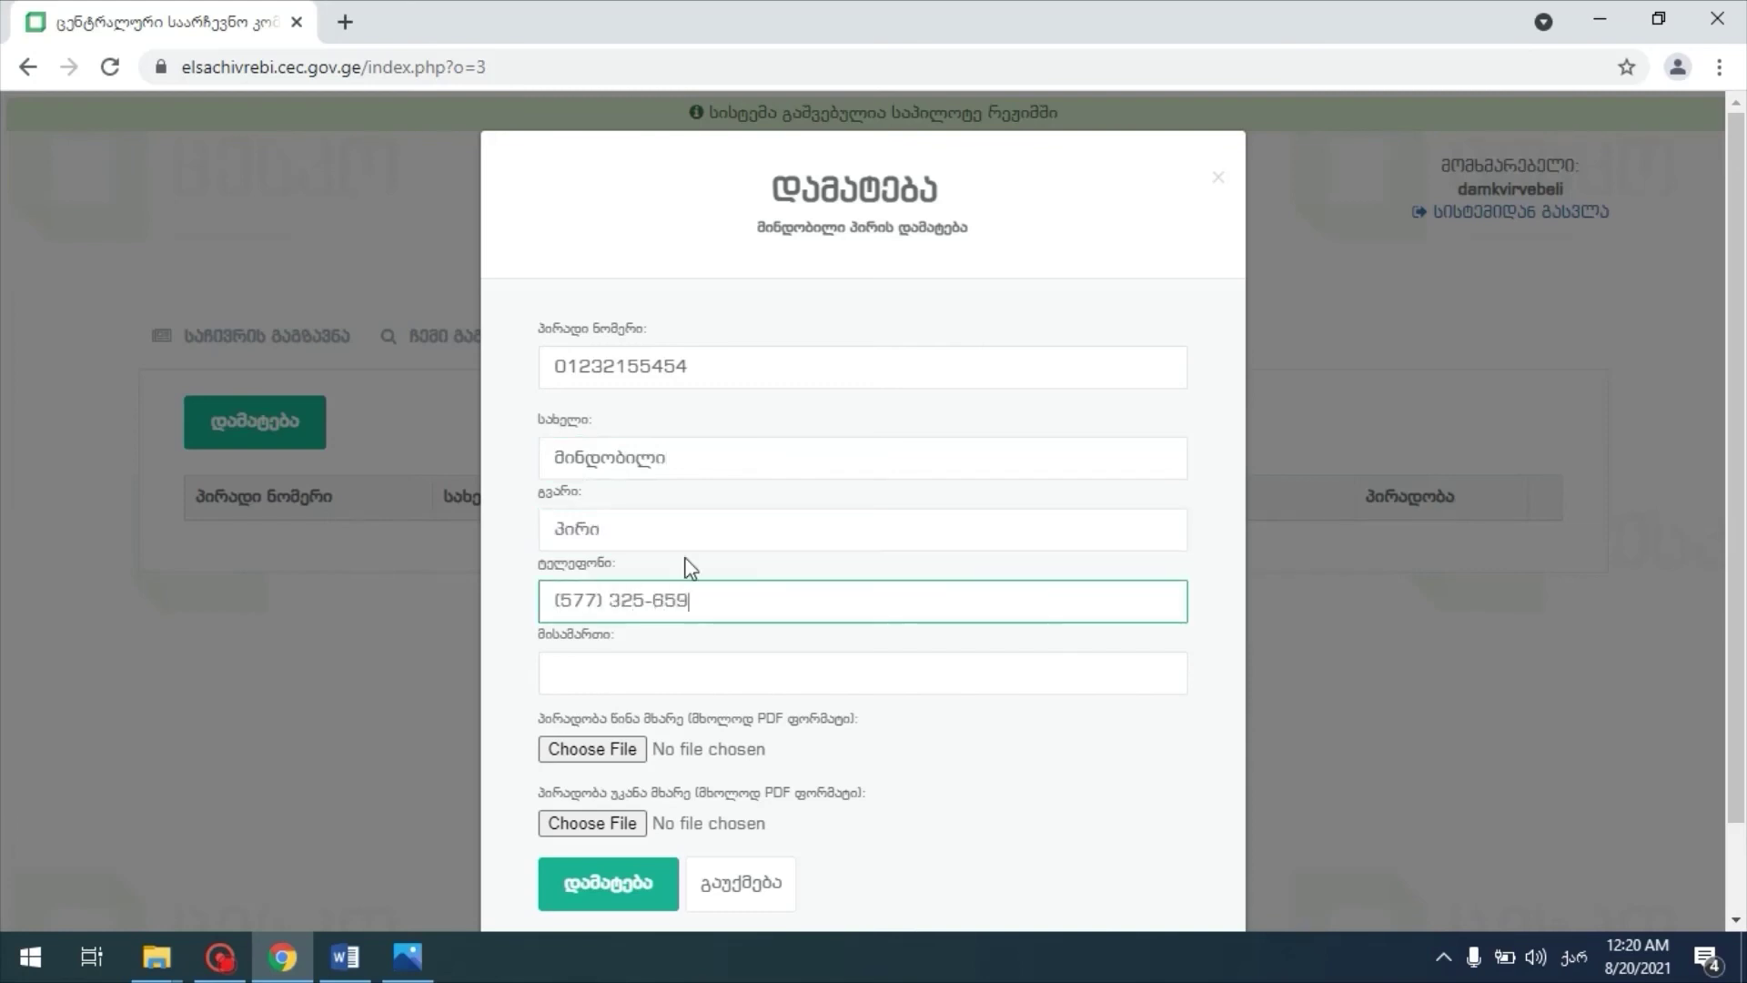
pyautogui.click(714, 661)
pyautogui.write('მისამართი N2')
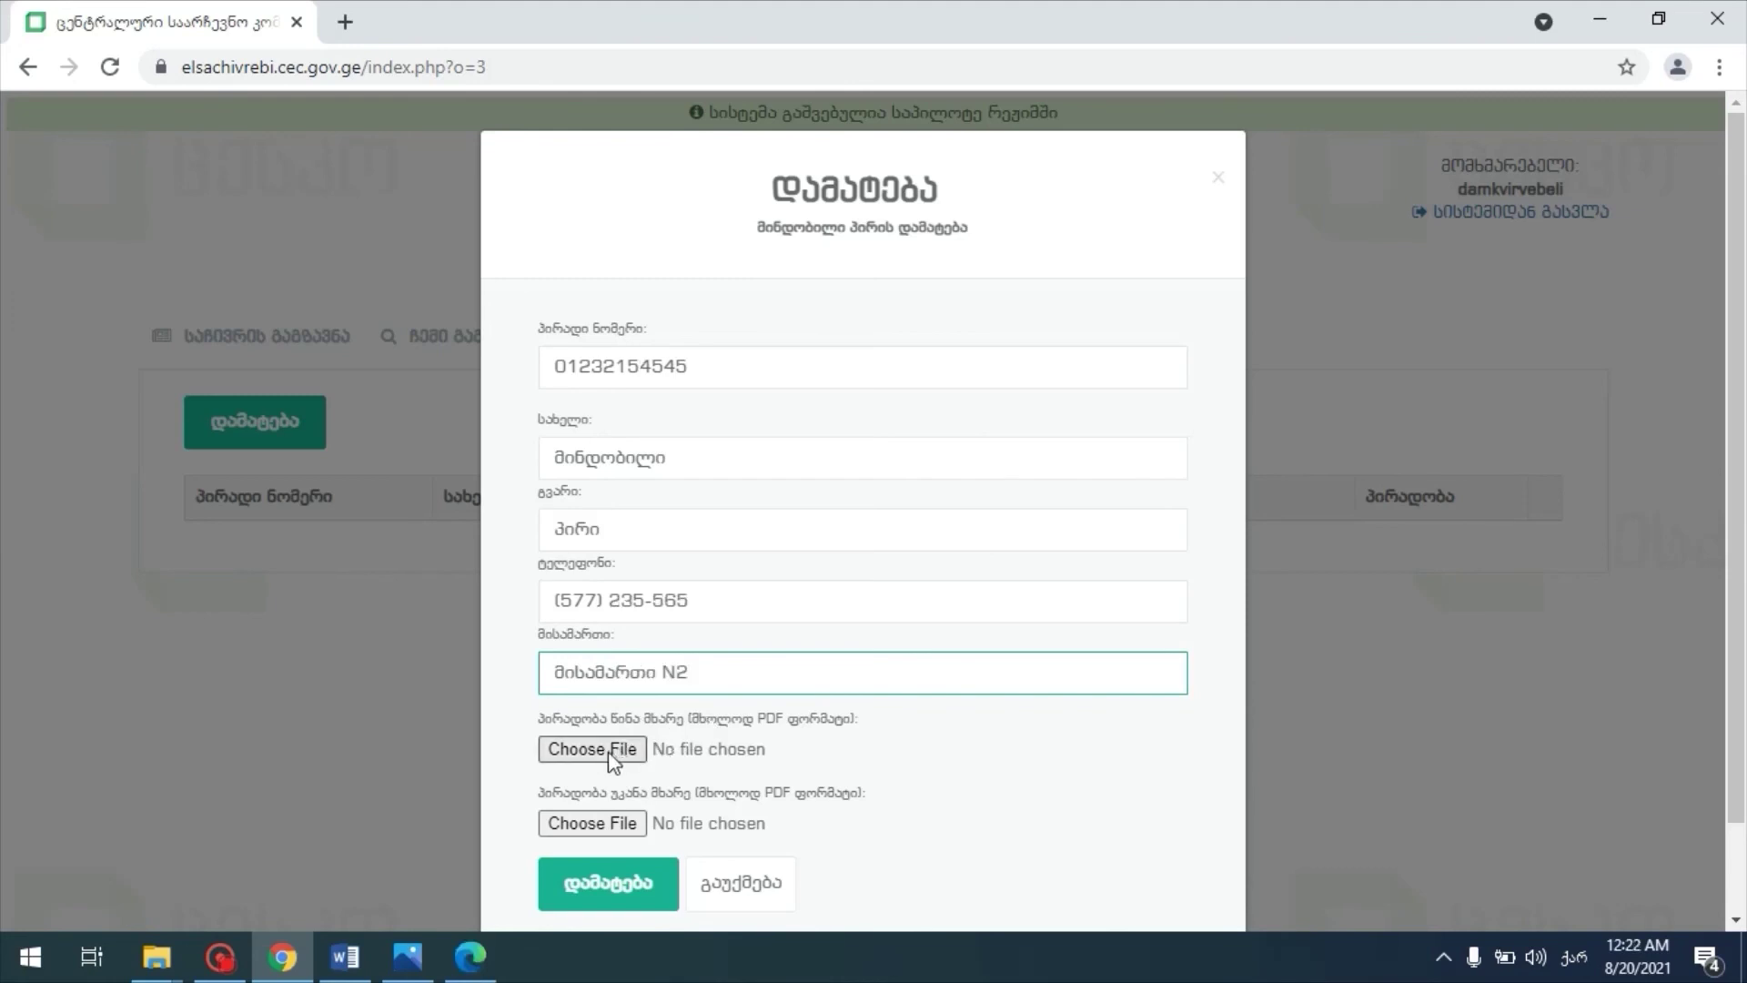
# Step: Attach the front and back ID-card PDFs and save the new proxy
pyautogui.click(609, 752)
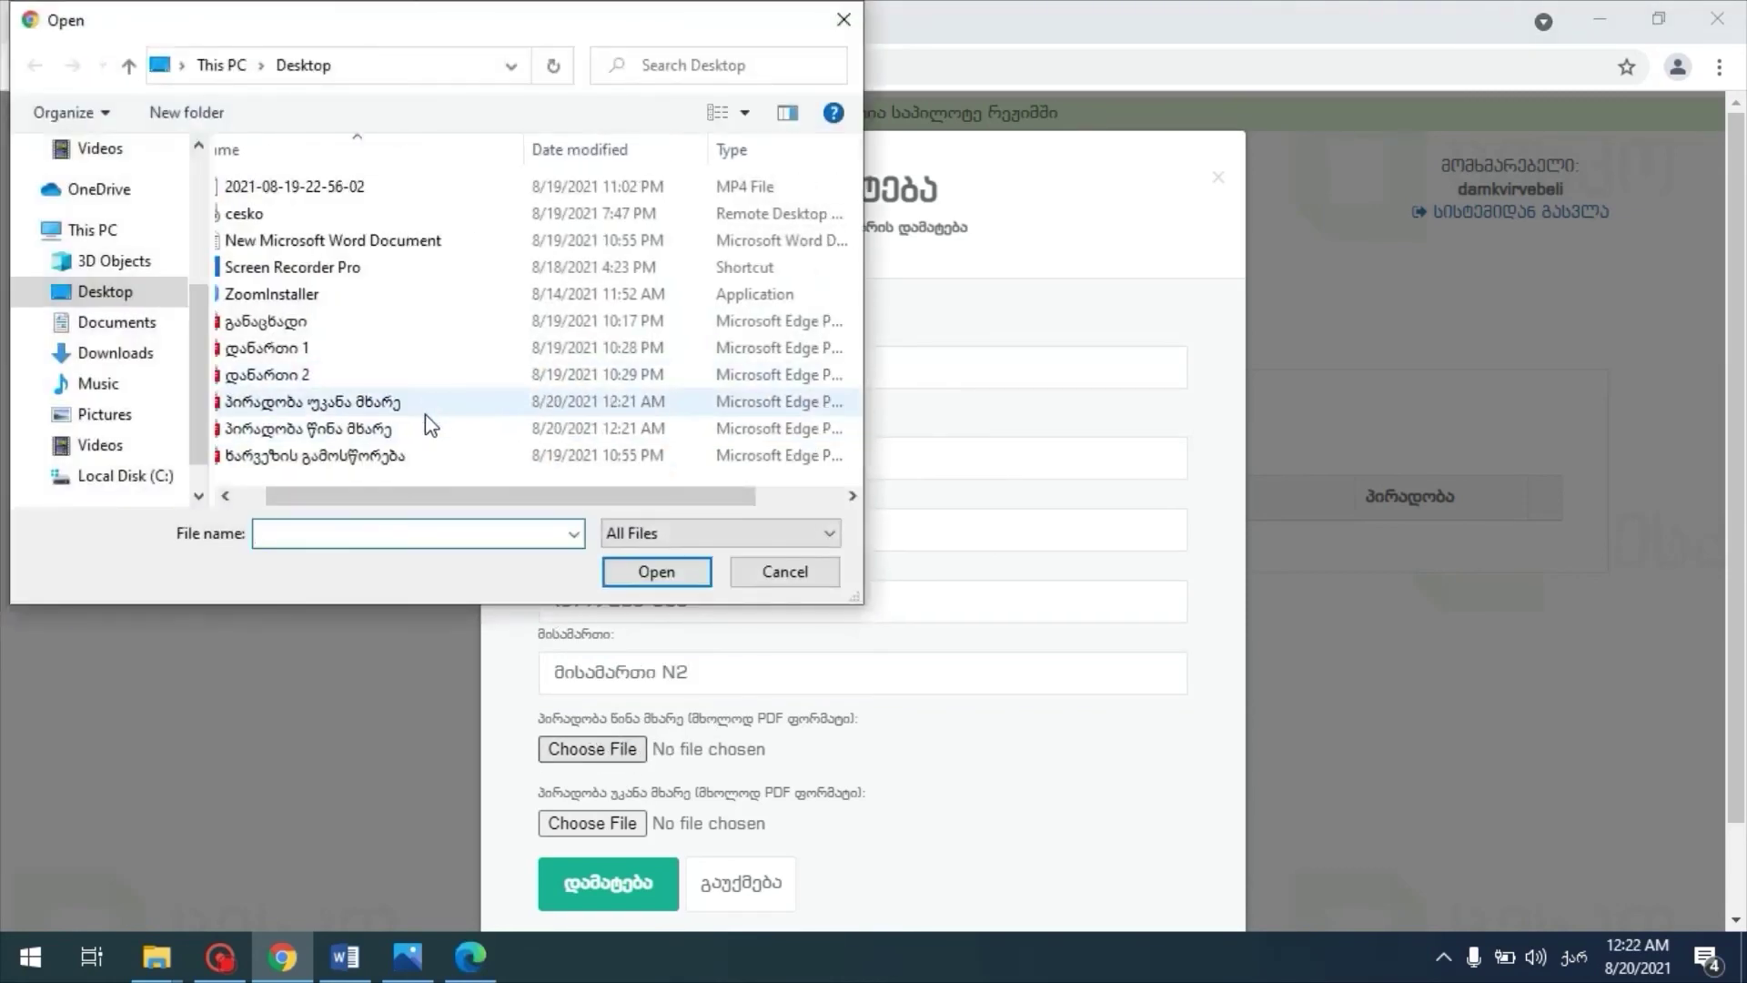
pyautogui.doubleClick(428, 428)
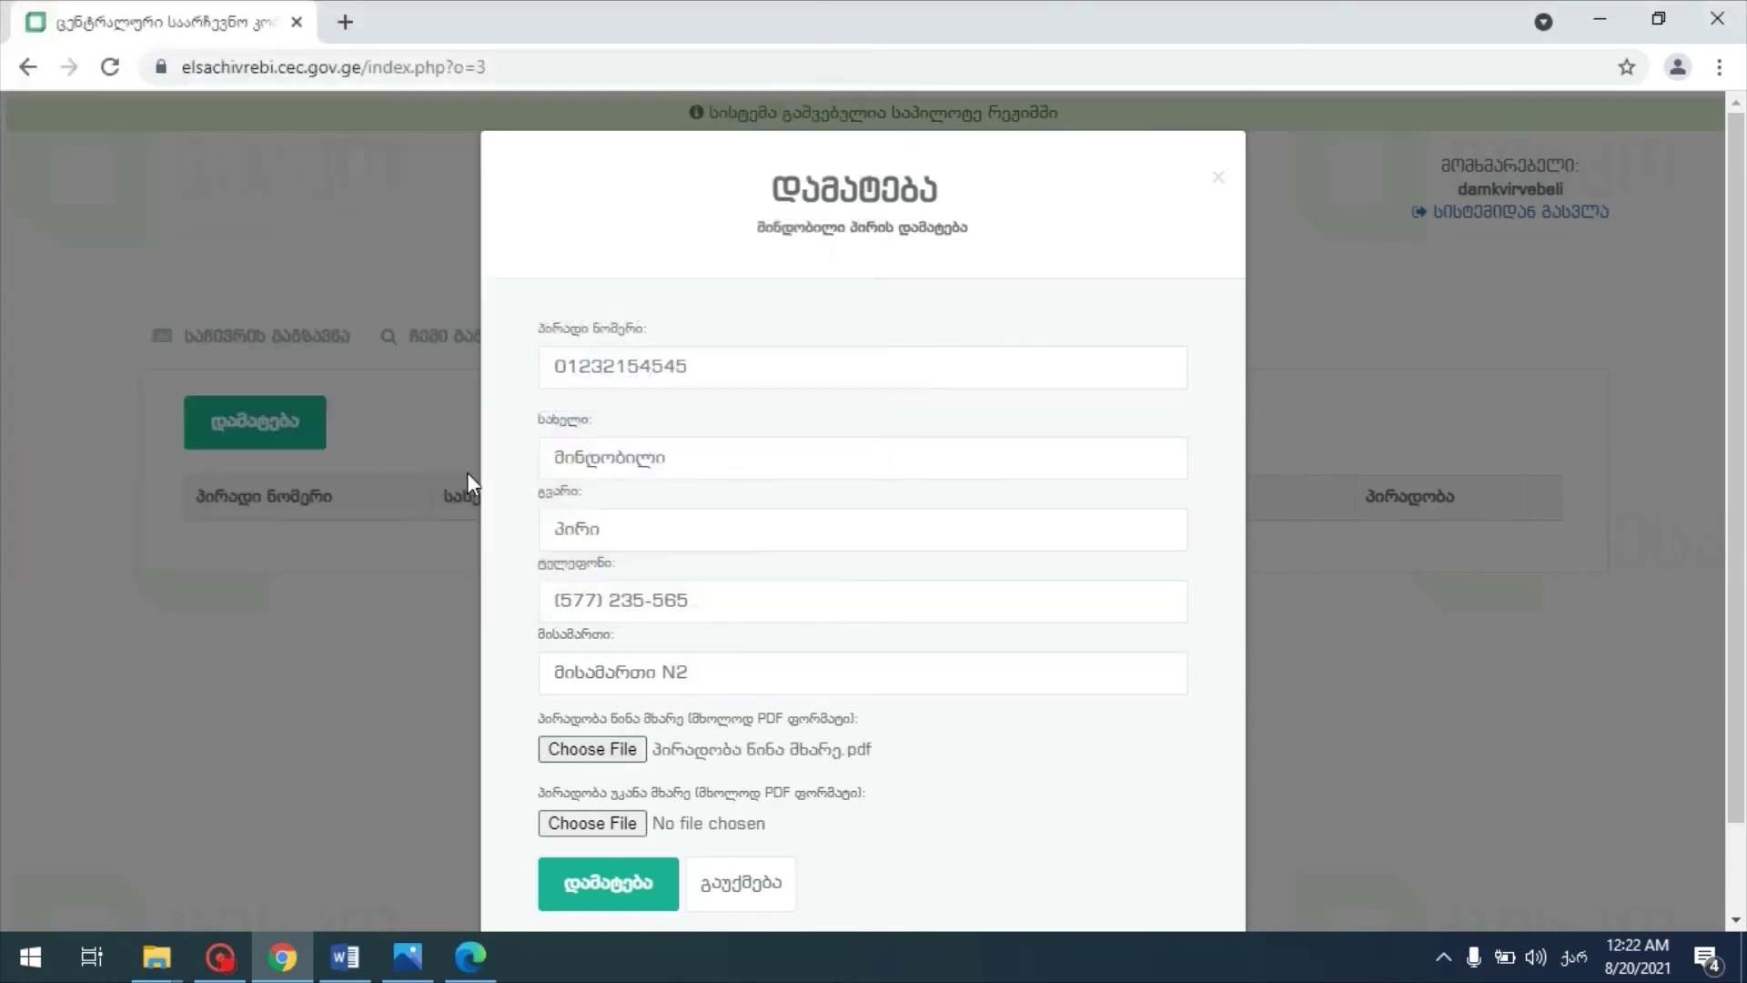
pyautogui.click(612, 824)
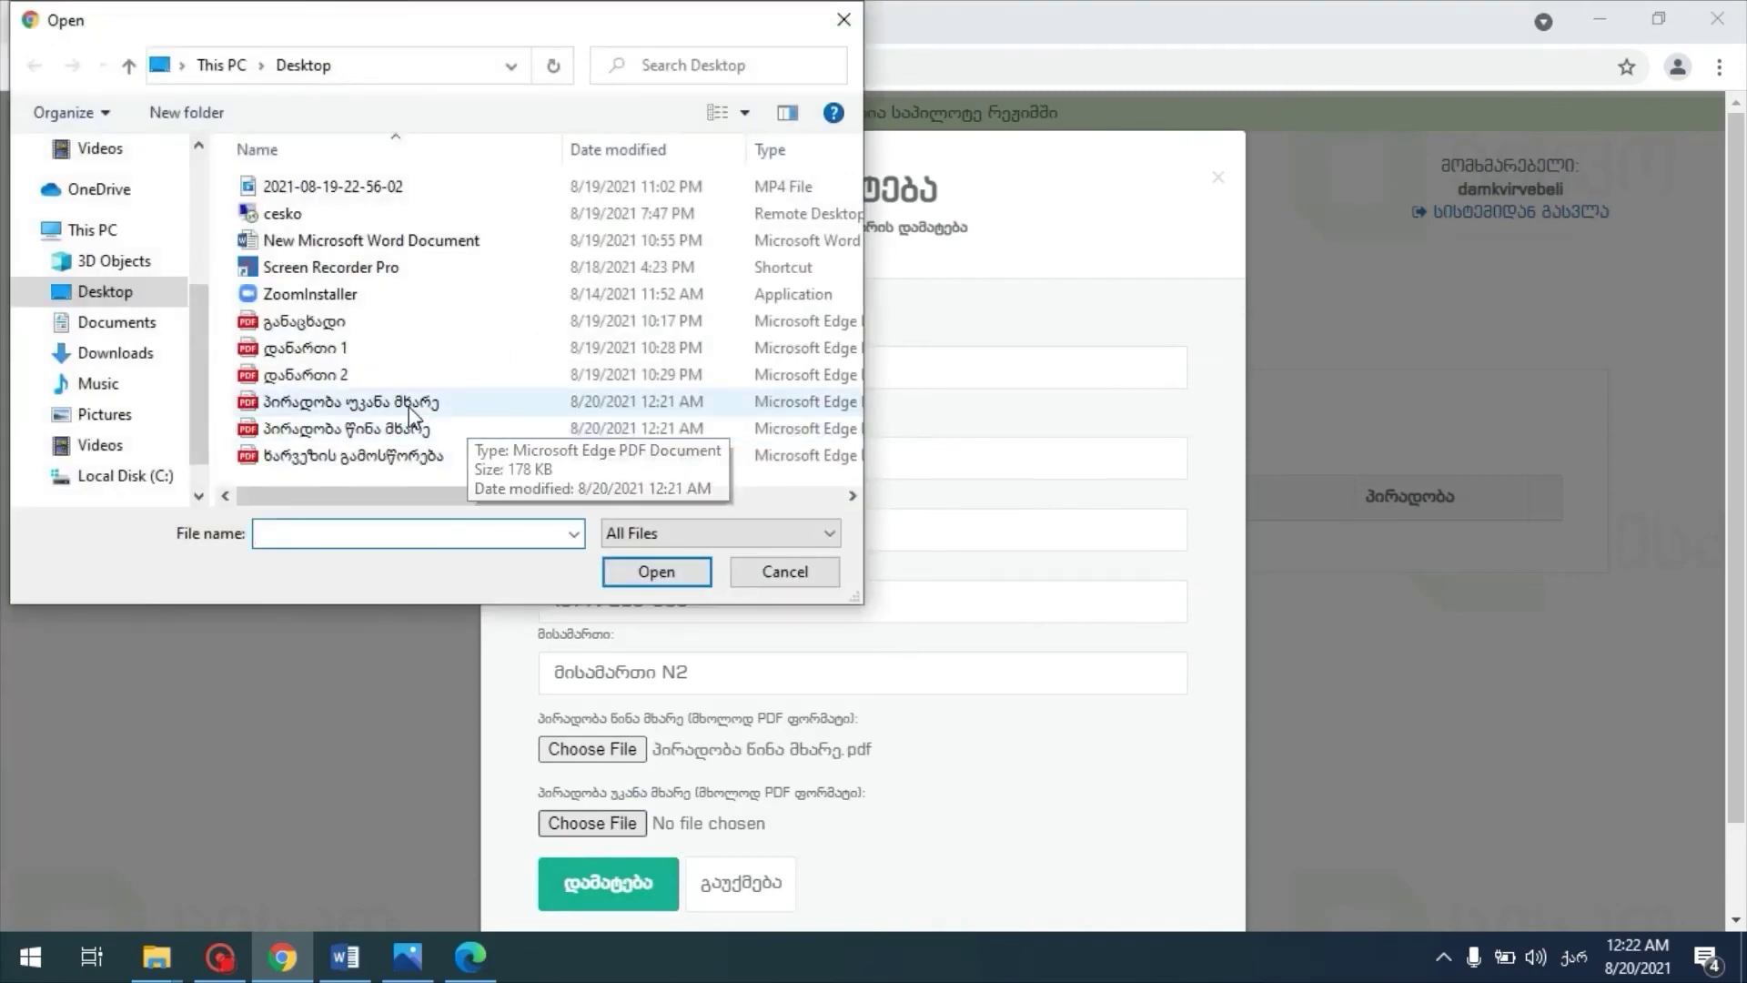
pyautogui.doubleClick(409, 407)
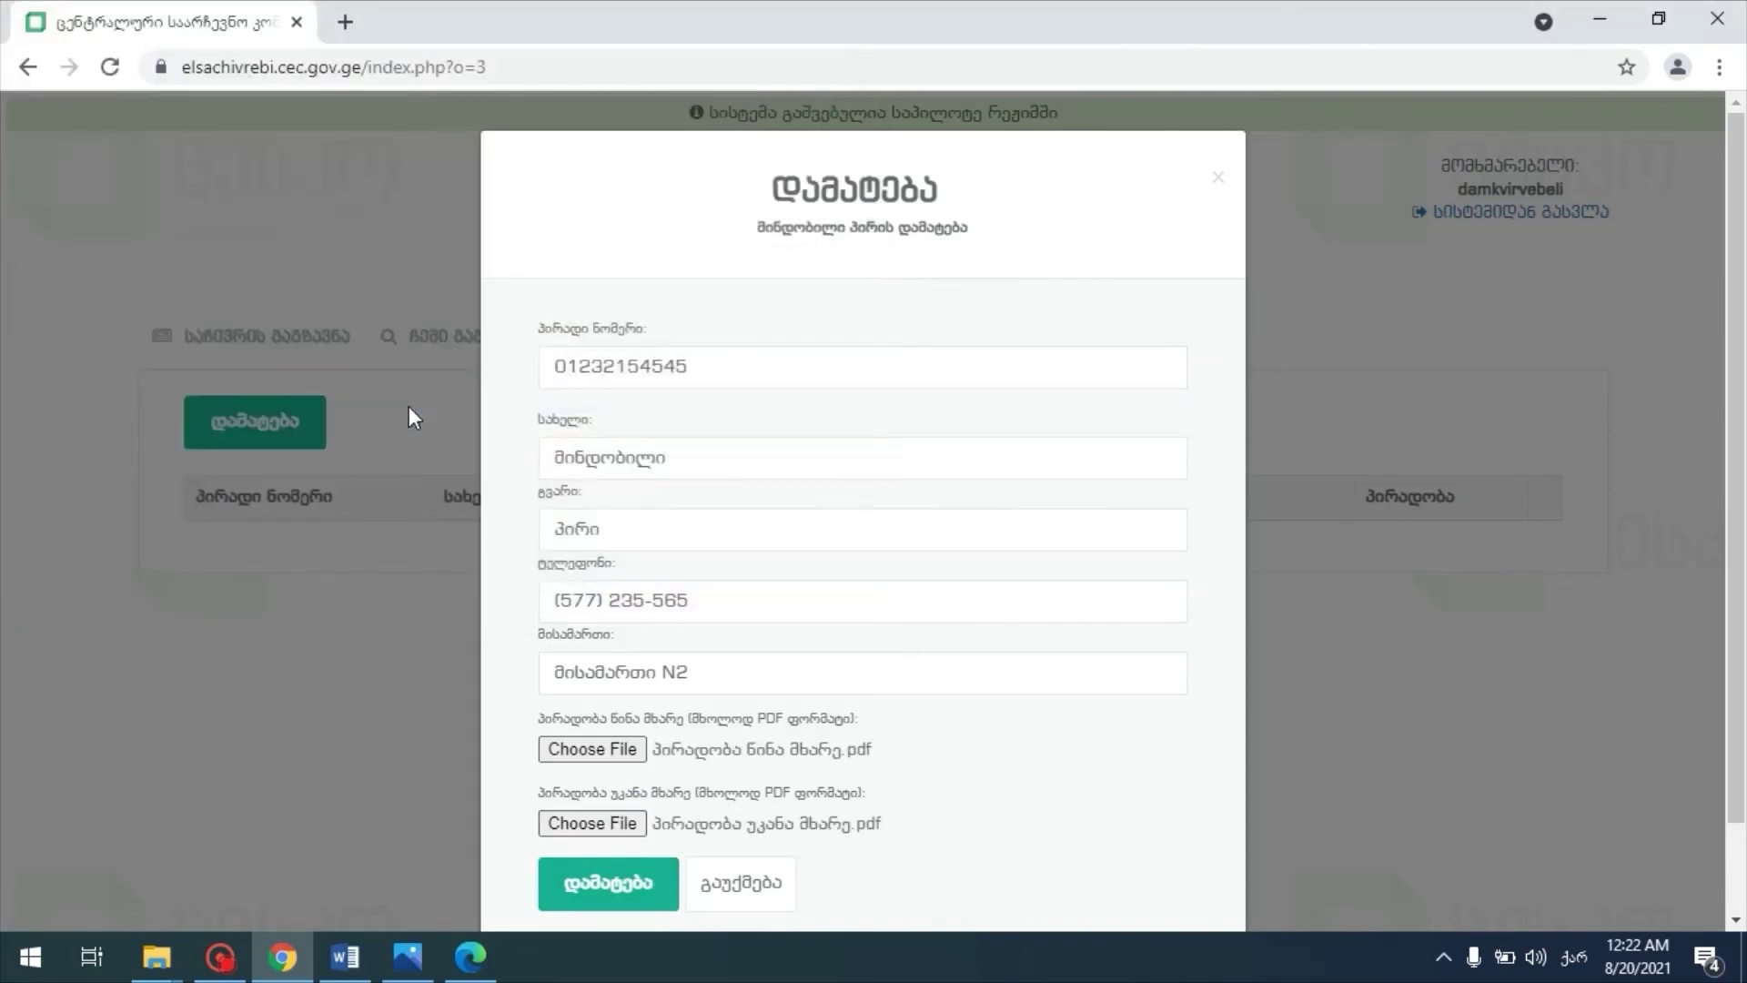
pyautogui.click(640, 896)
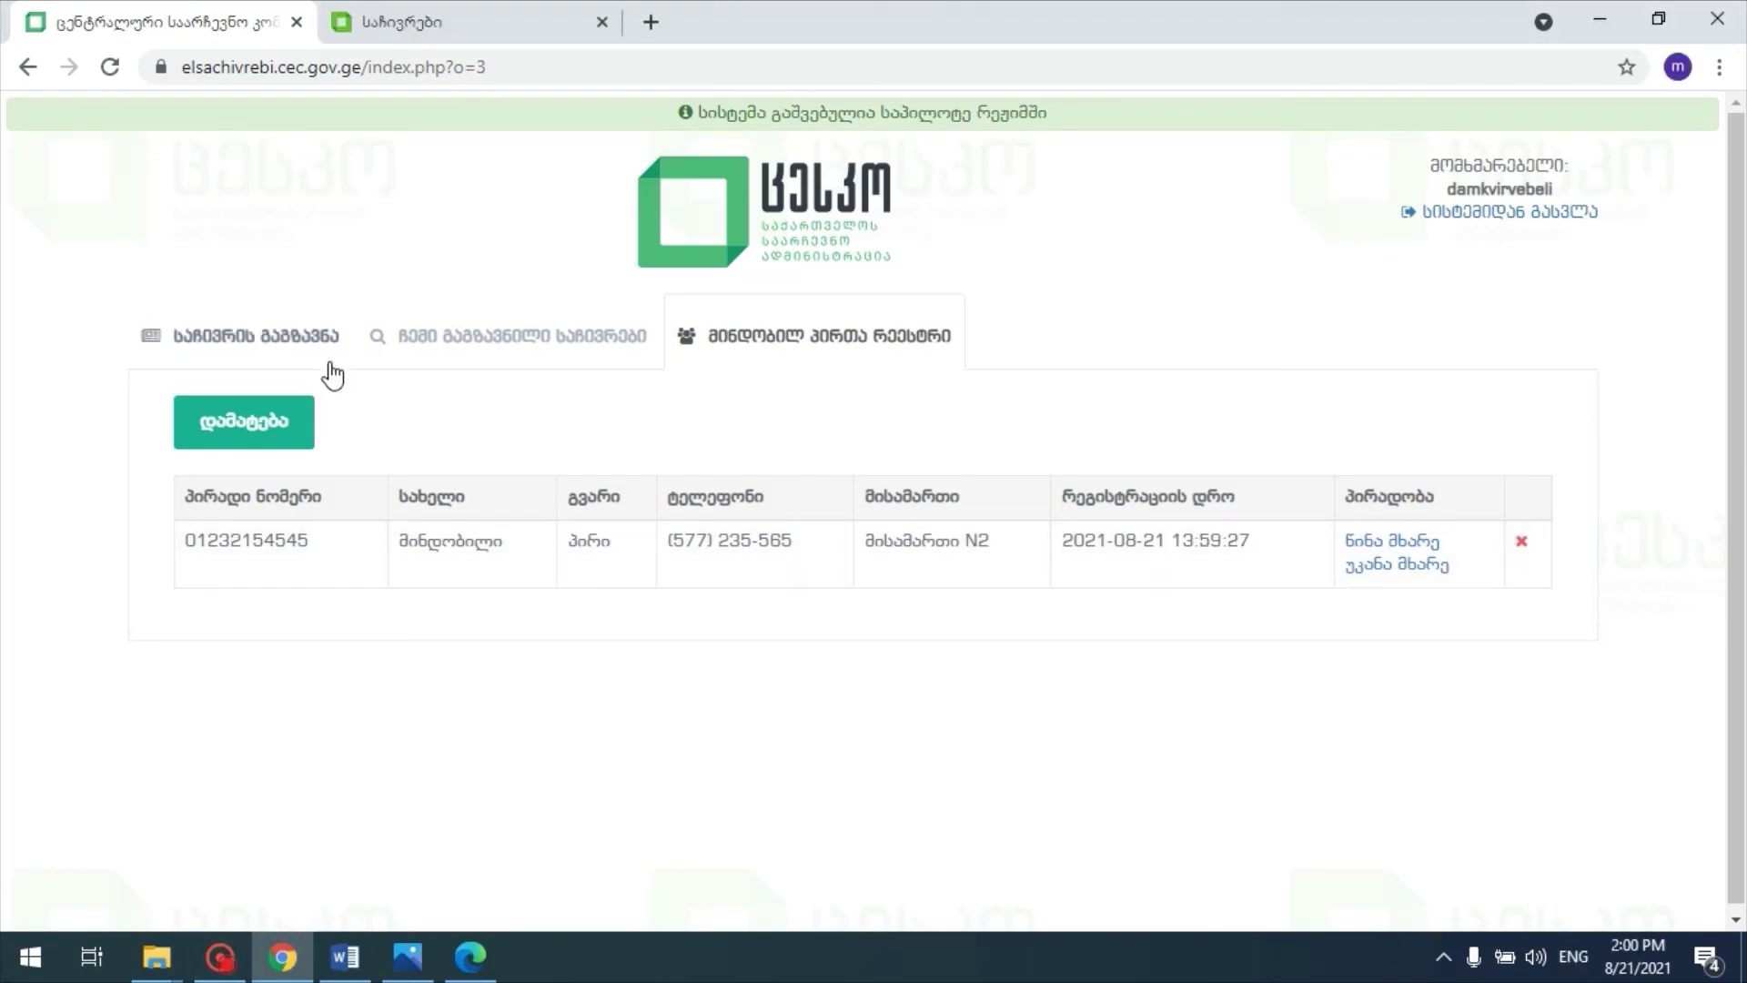
# Step: Open the complaint submission form with applicant type set to მინდობილი პირი
pyautogui.click(279, 350)
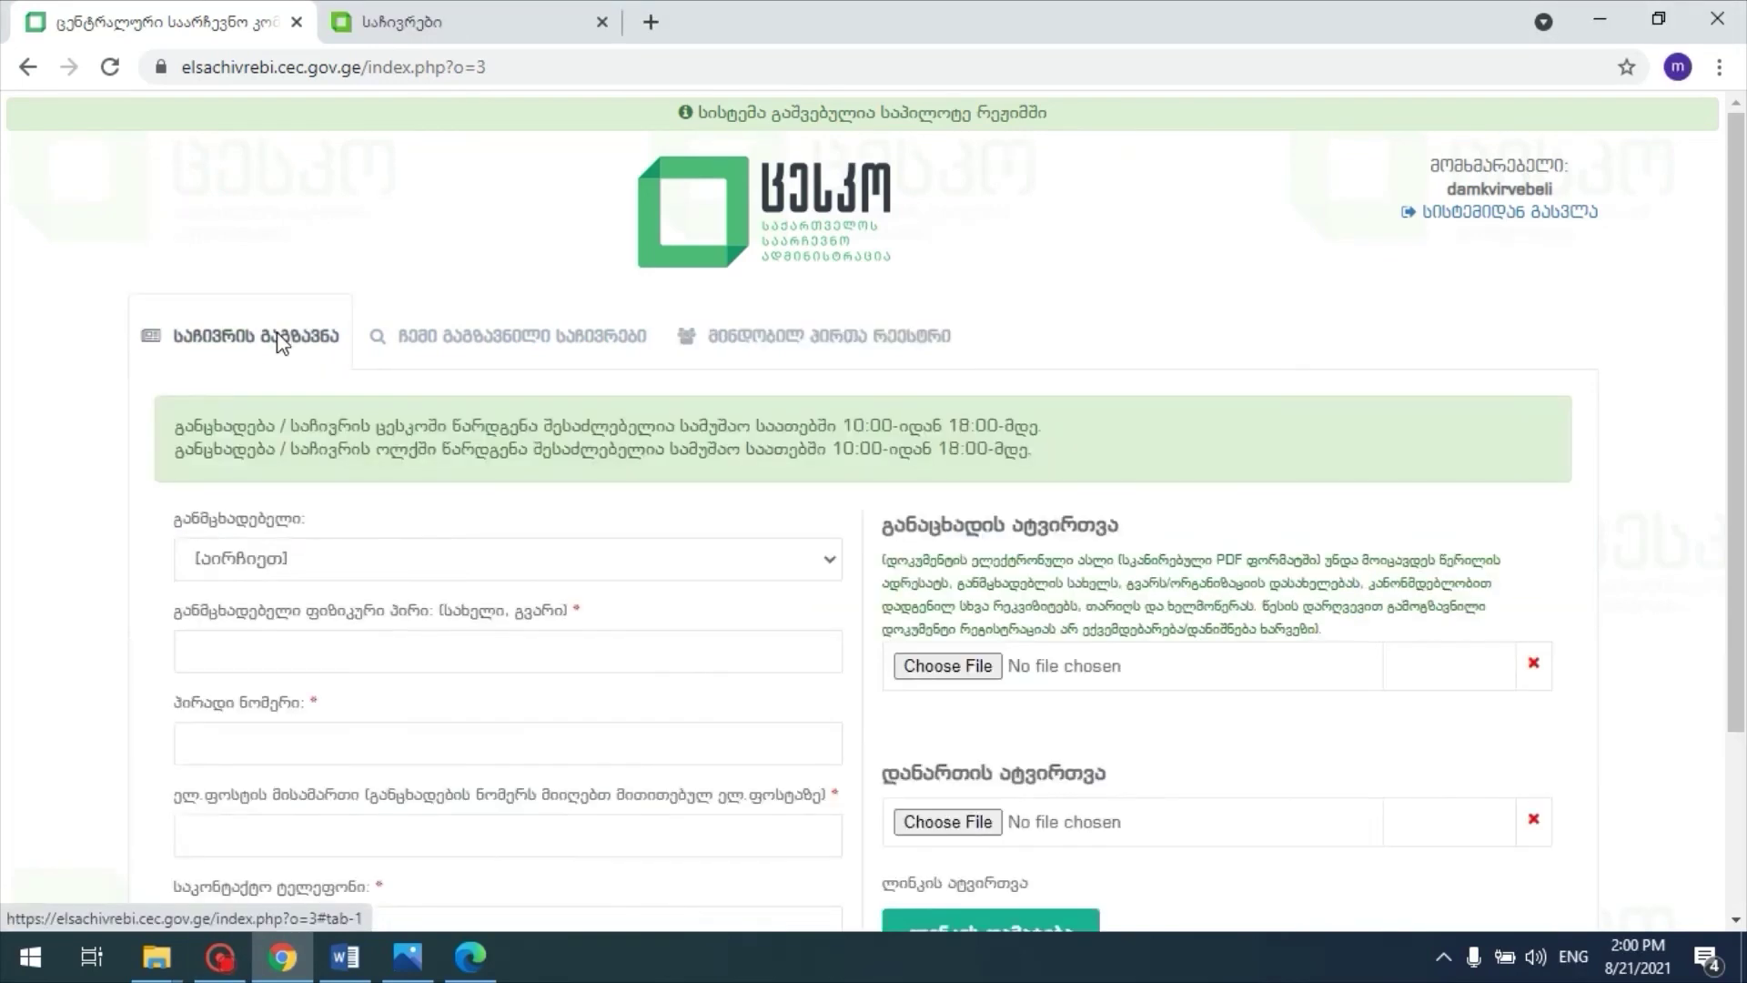
pyautogui.scroll(-3, 396, 421)
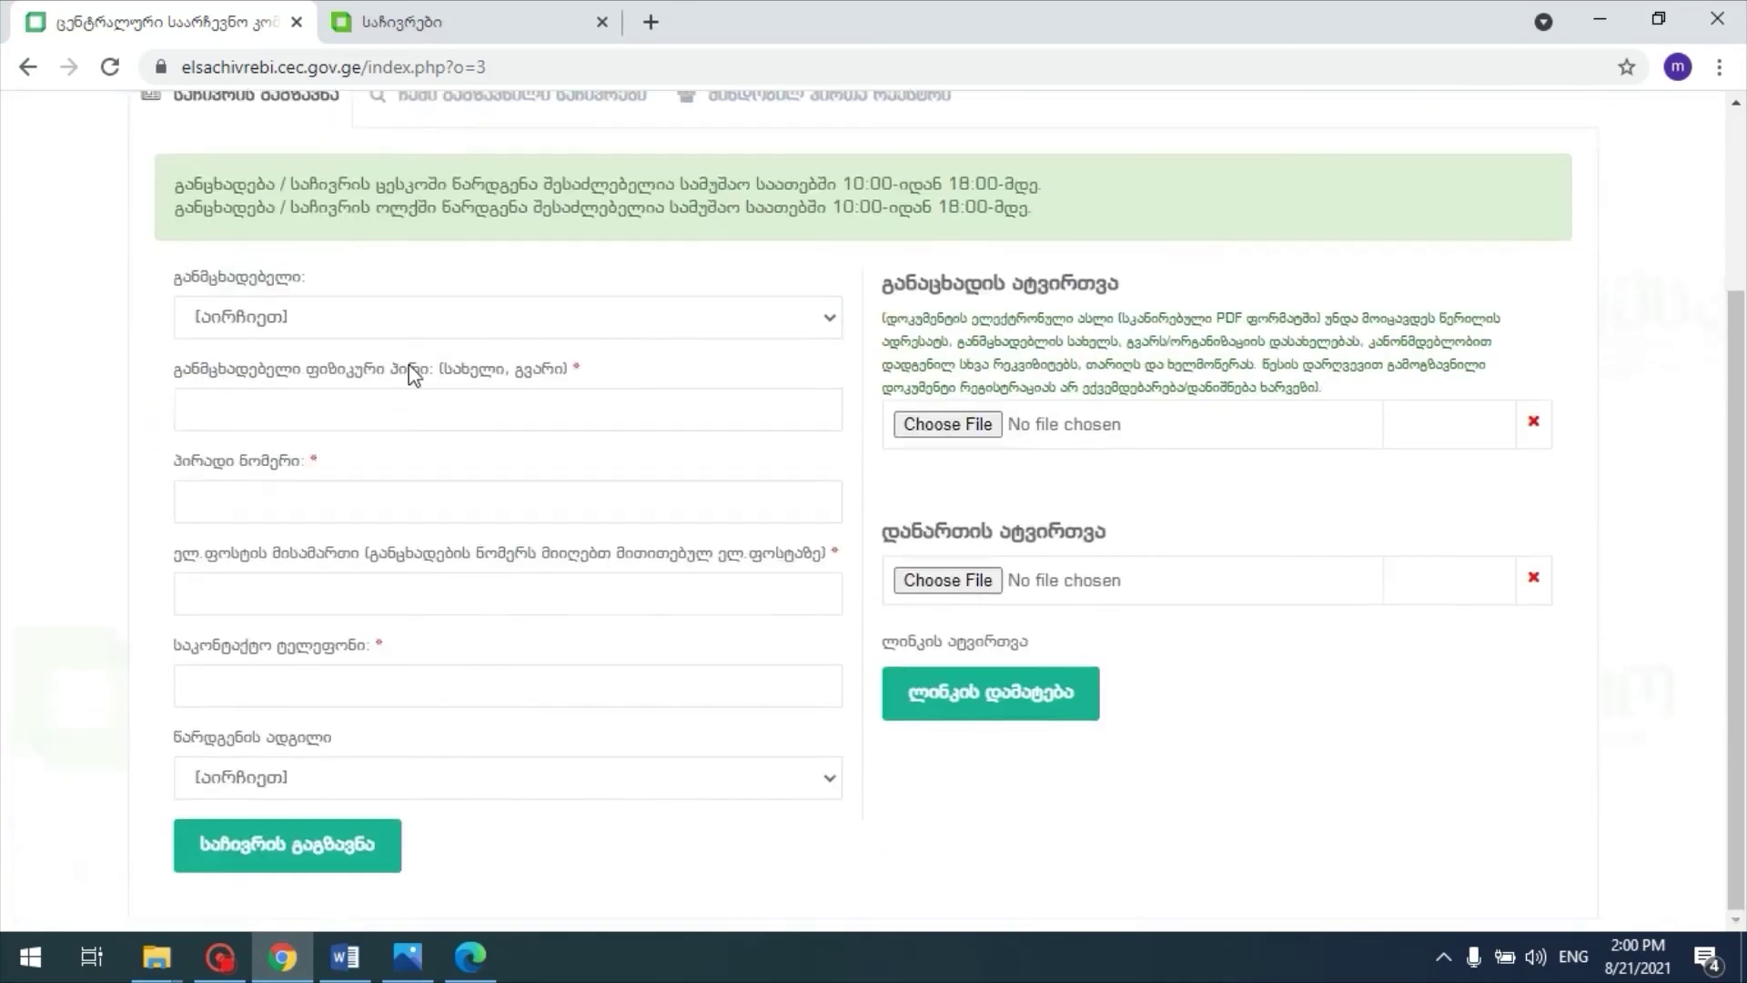
pyautogui.click(409, 320)
pyautogui.click(380, 416)
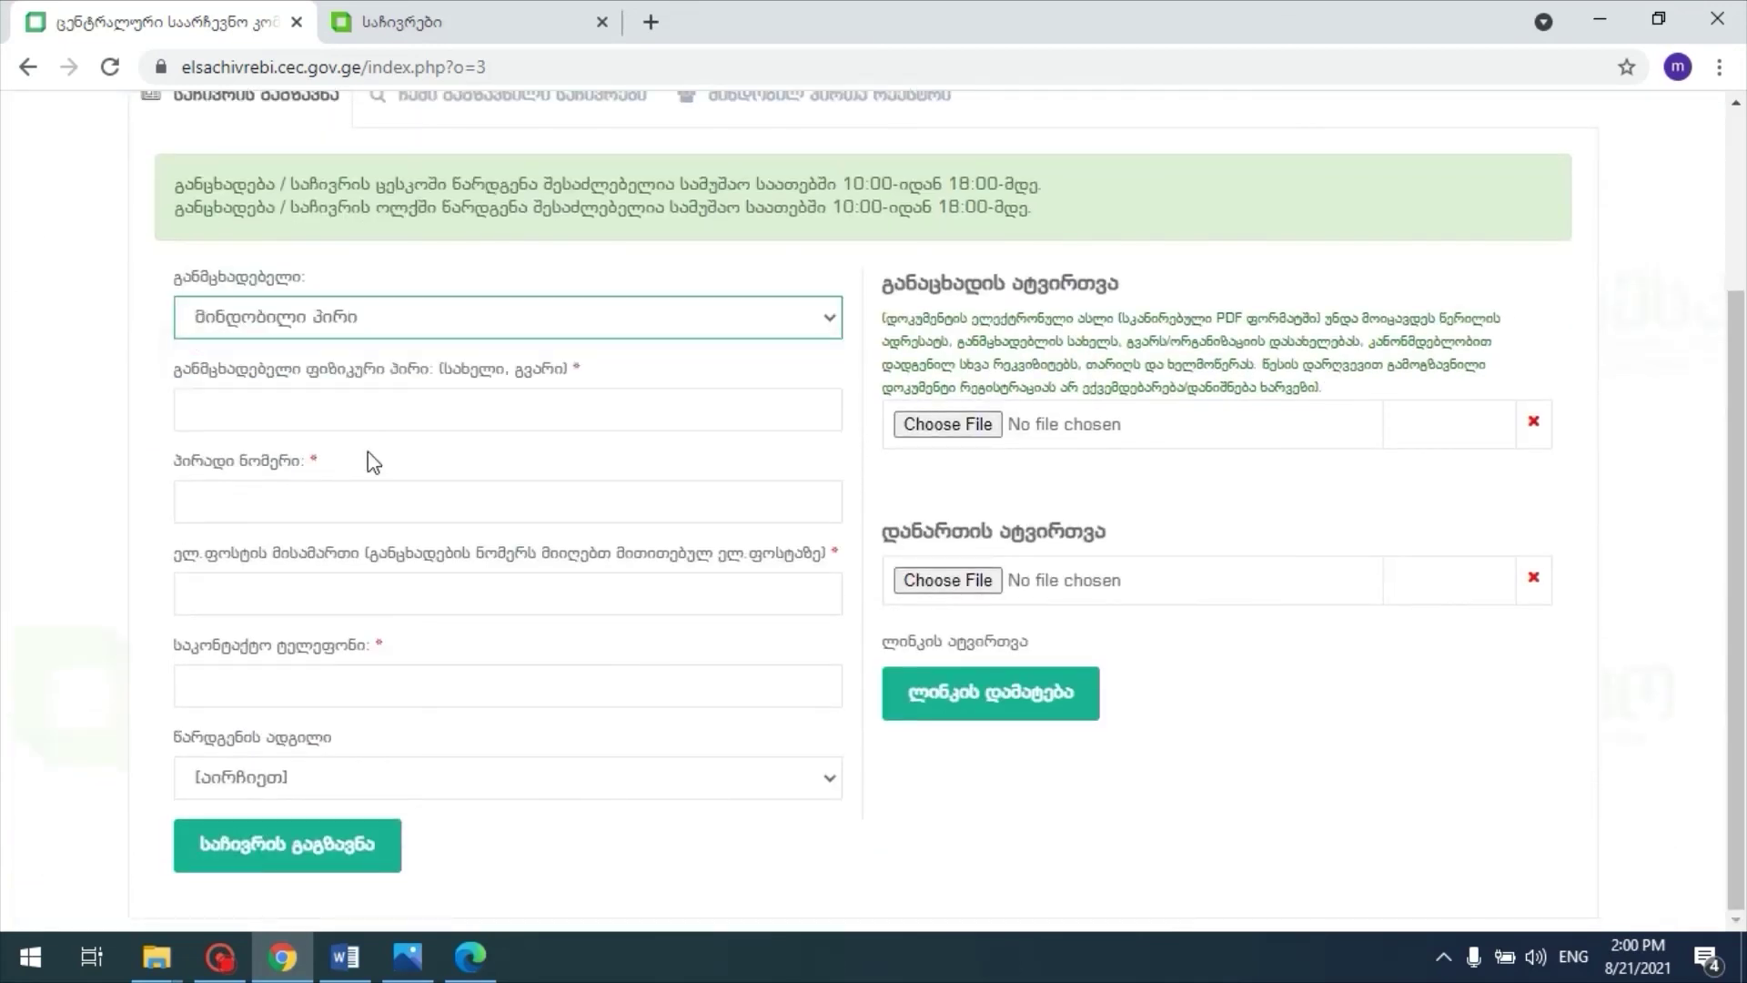
# Step: Fill in the applicant's full name, personal number, e-mail address and contact phone
pyautogui.click(374, 411)
pyautogui.write('მინდობილი პირი')
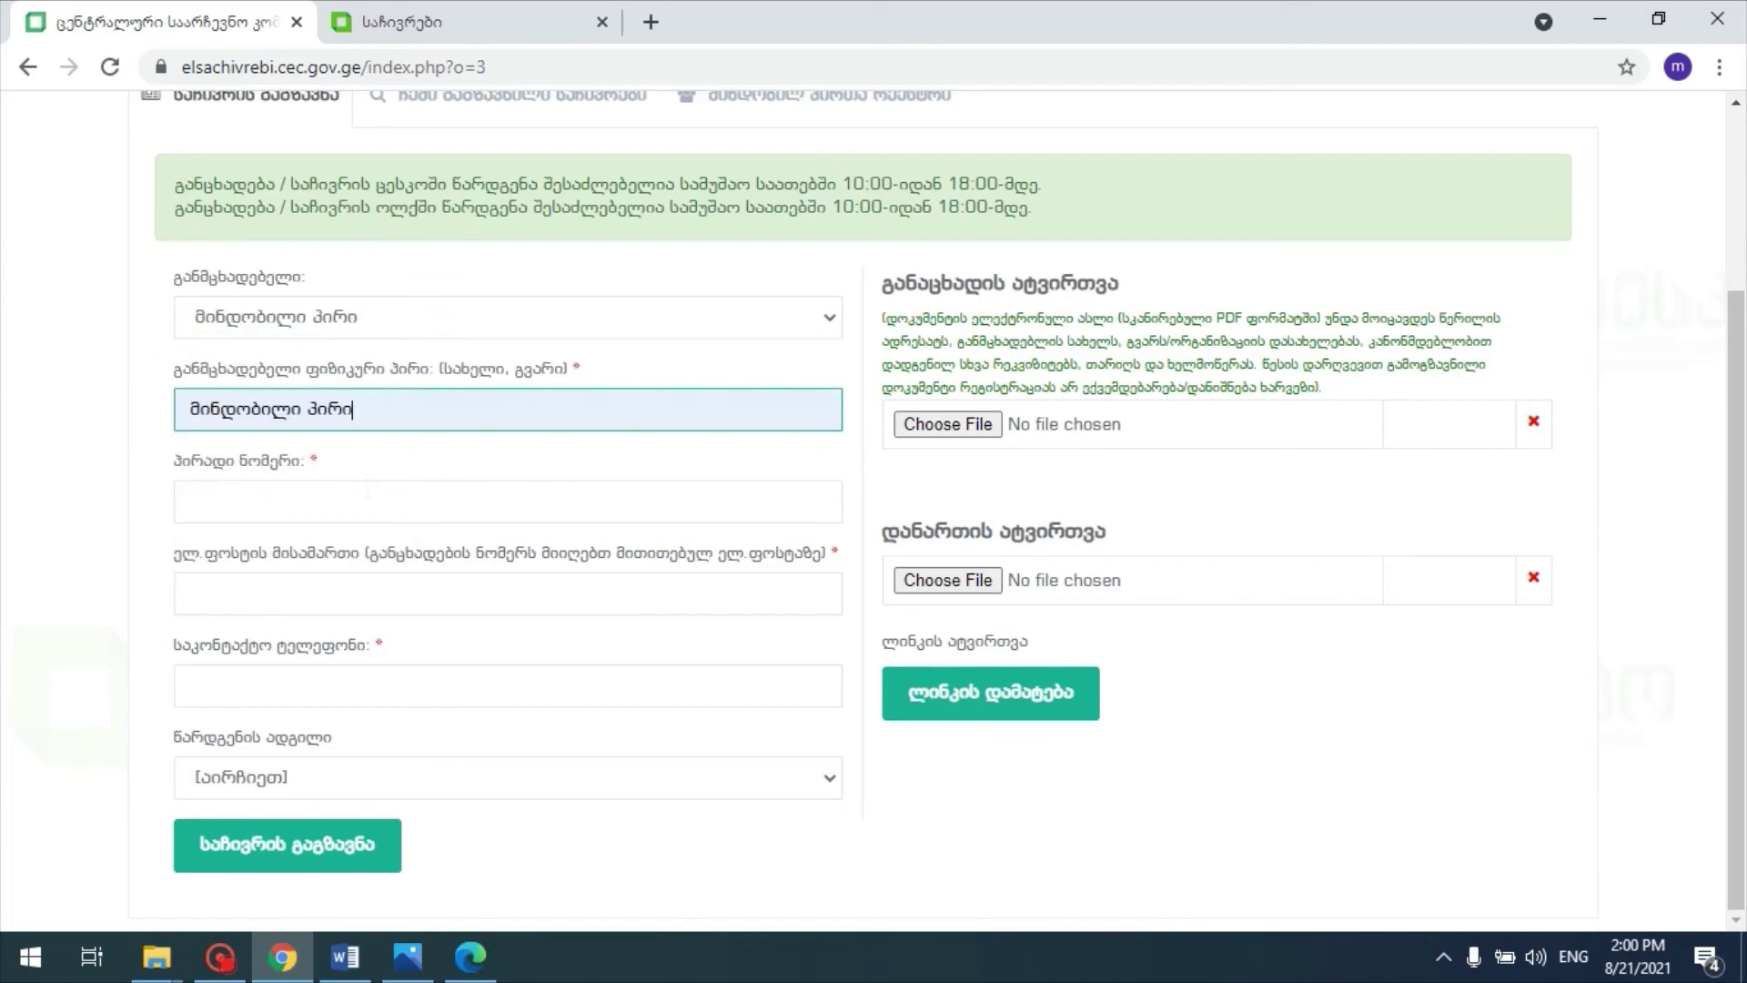
pyautogui.click(193, 502)
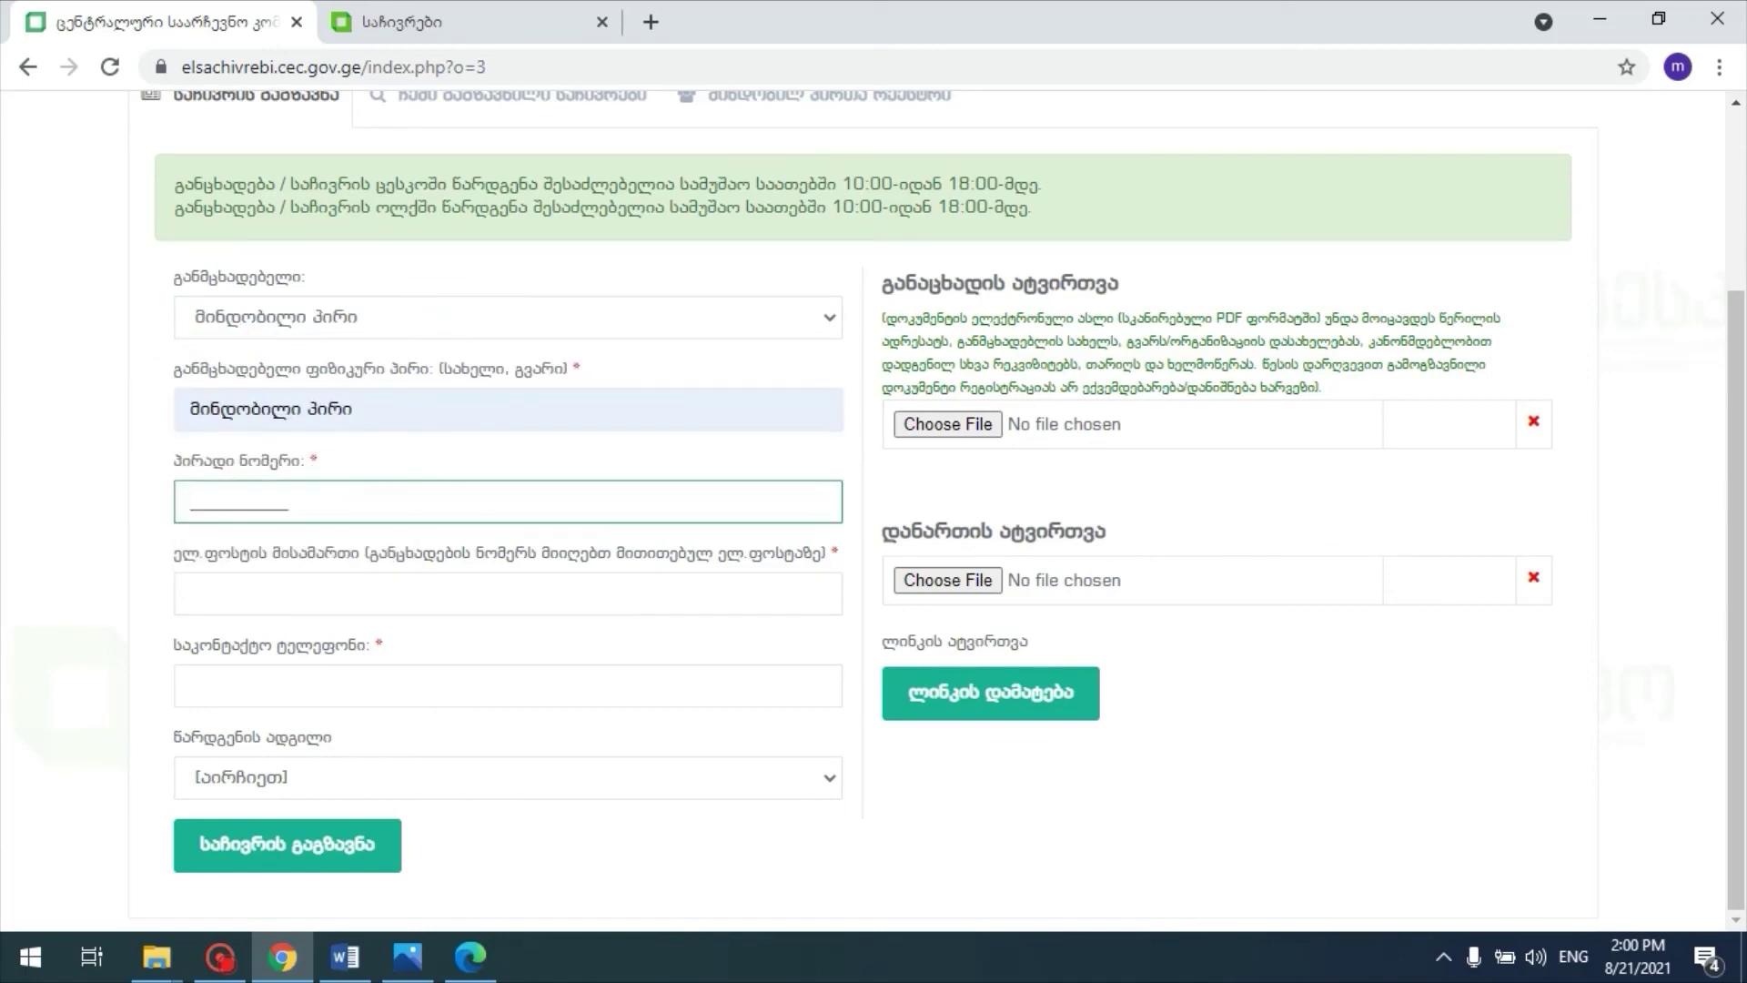
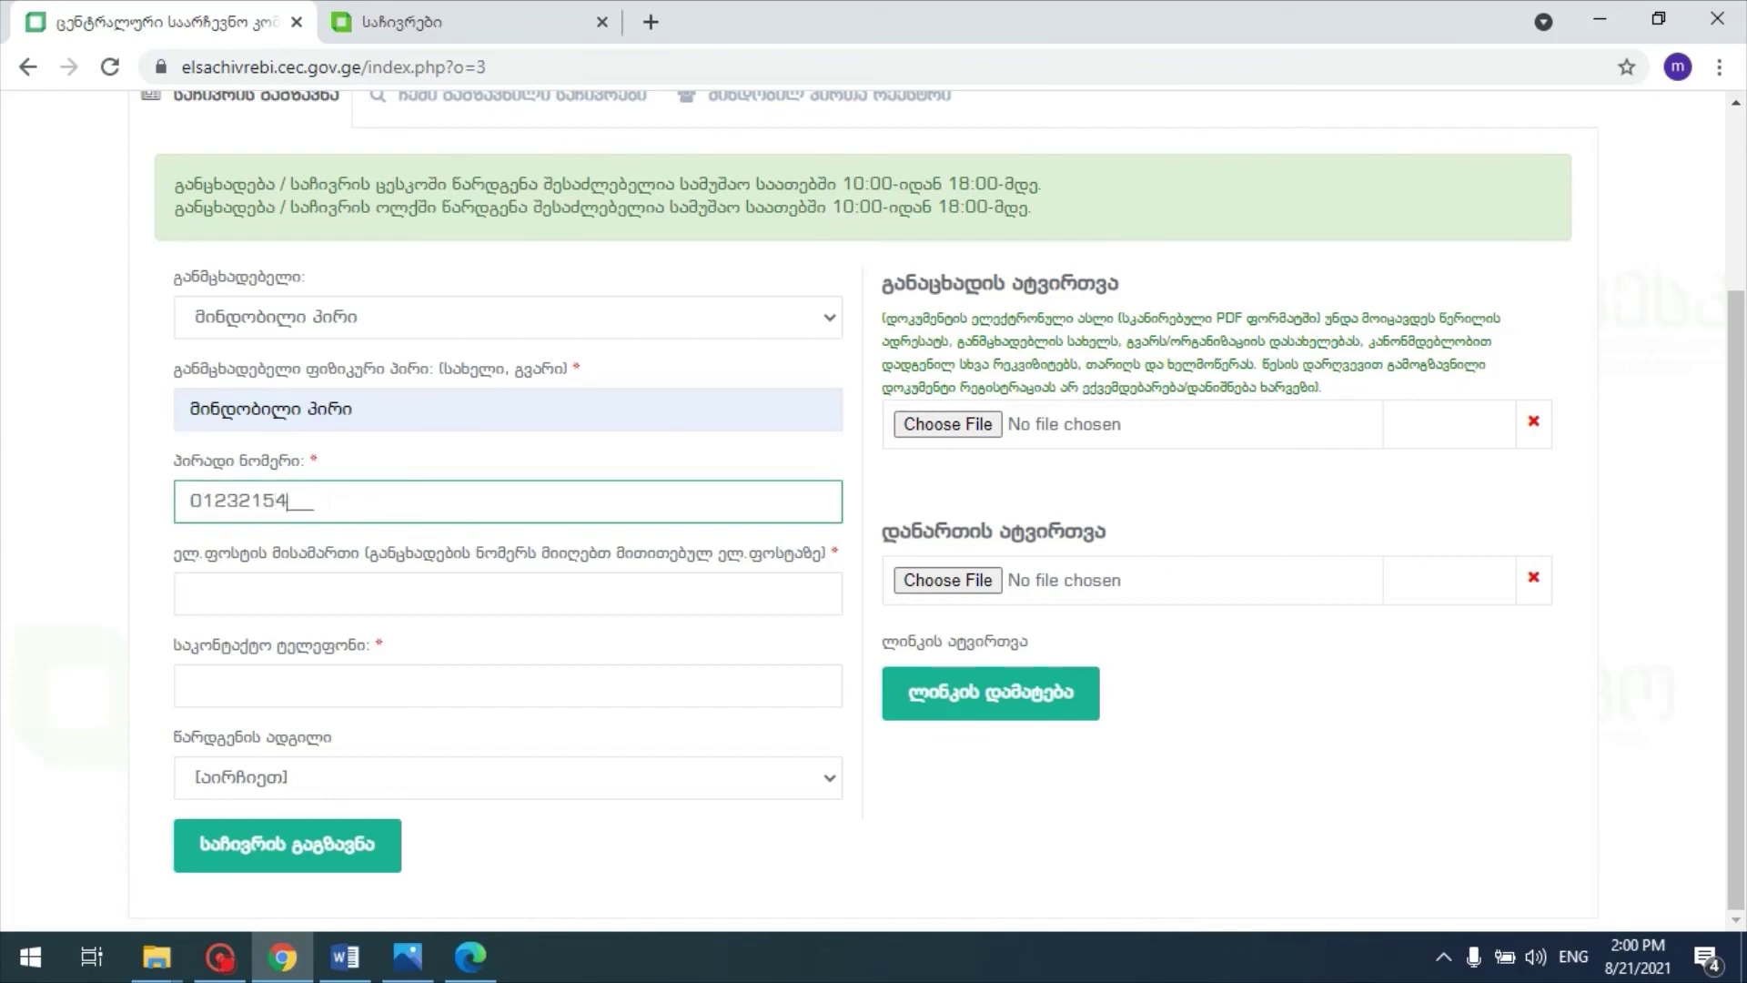
pyautogui.press('Tab')
pyautogui.hotkey('ctrl', 'v')
pyautogui.press('Tab')
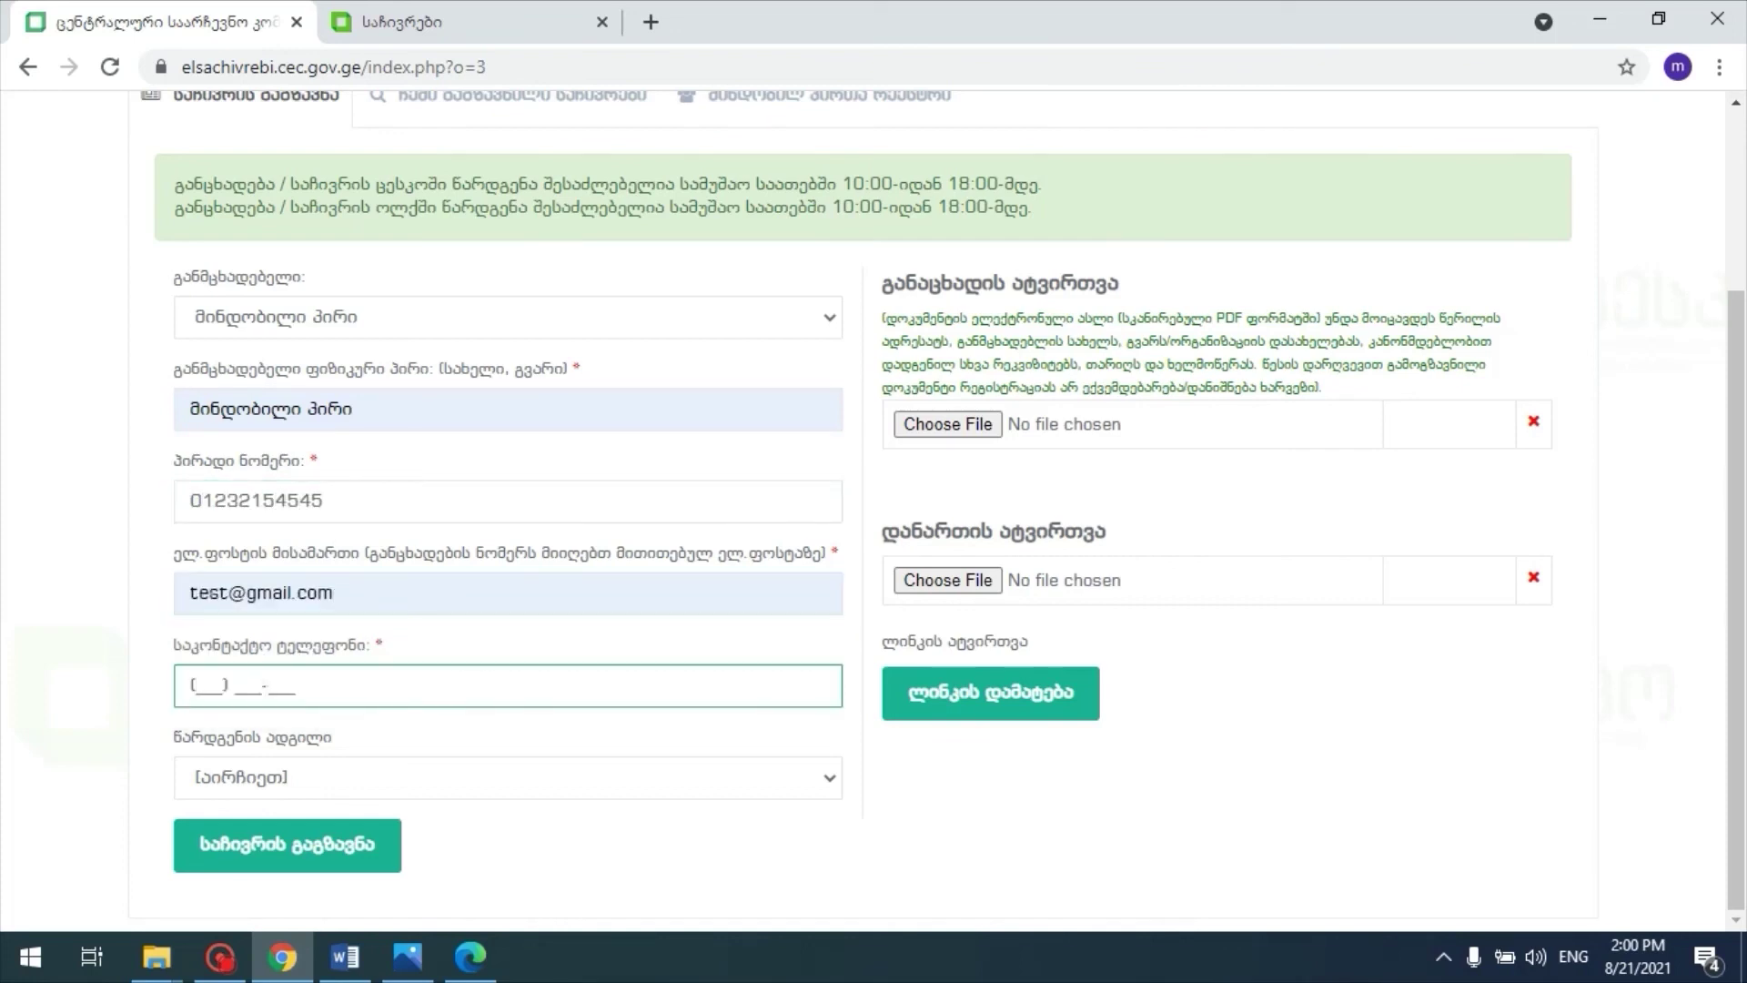
# Step: Choose ცესკო as submission place, attach განაცხადი.pdf and send the complaint
pyautogui.click(268, 775)
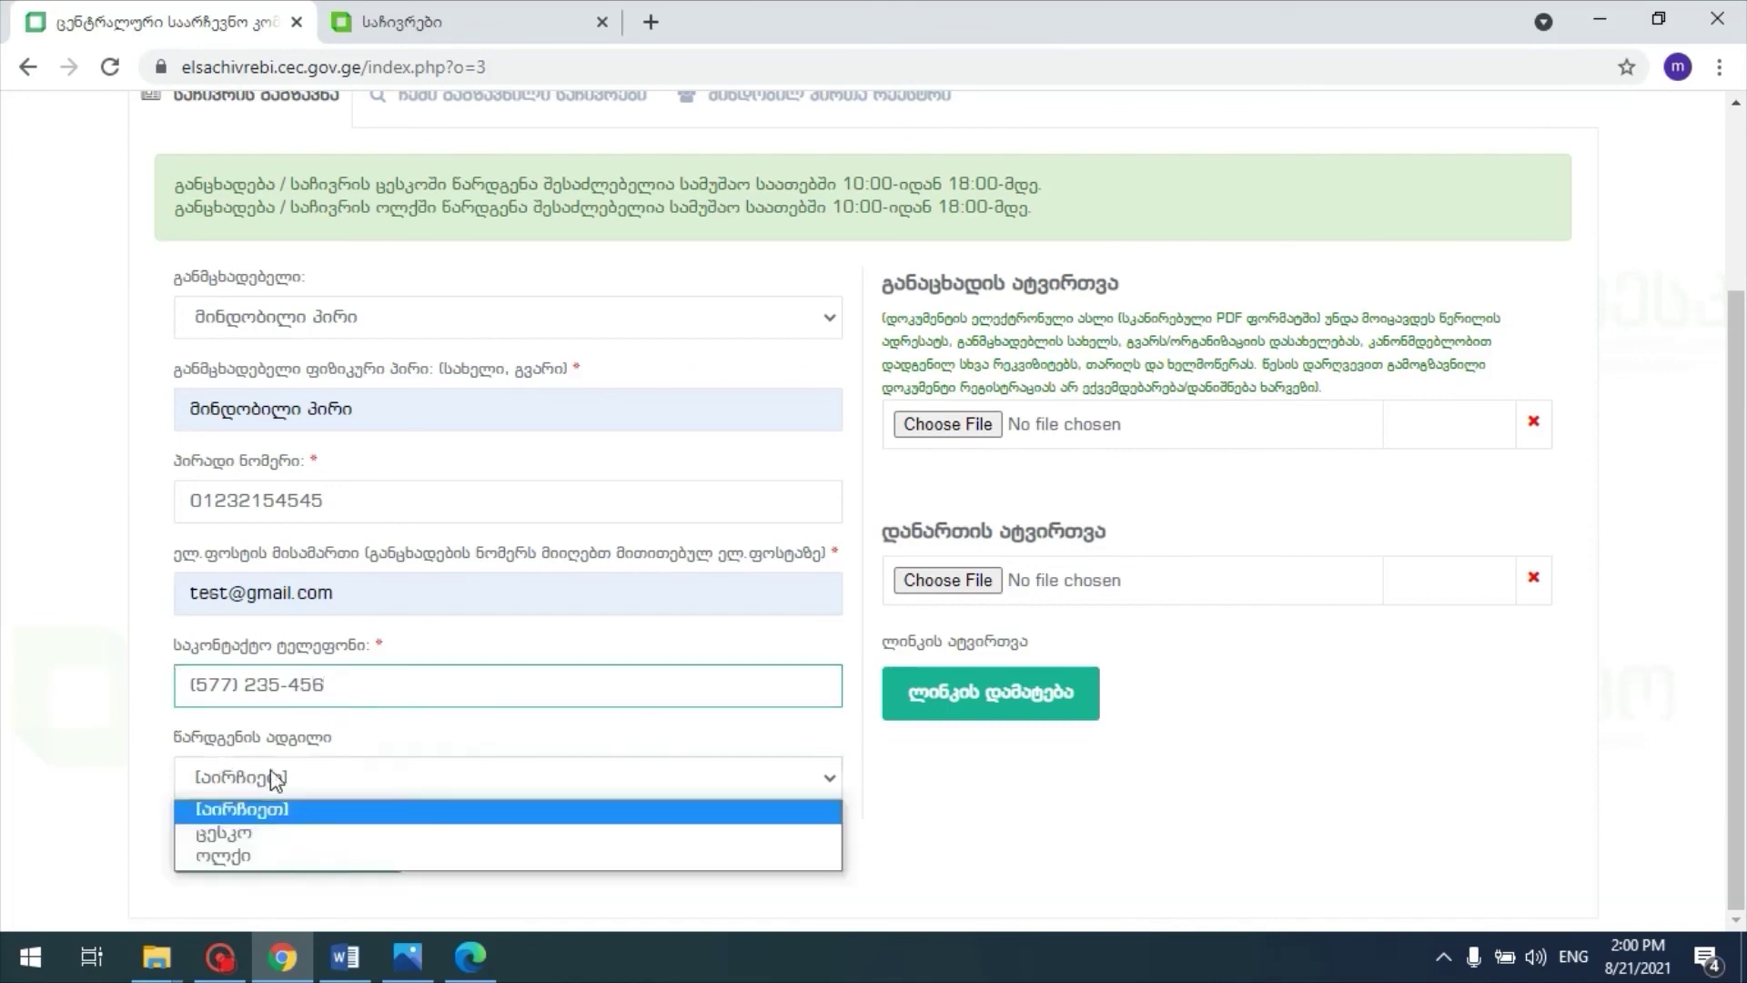
pyautogui.click(269, 830)
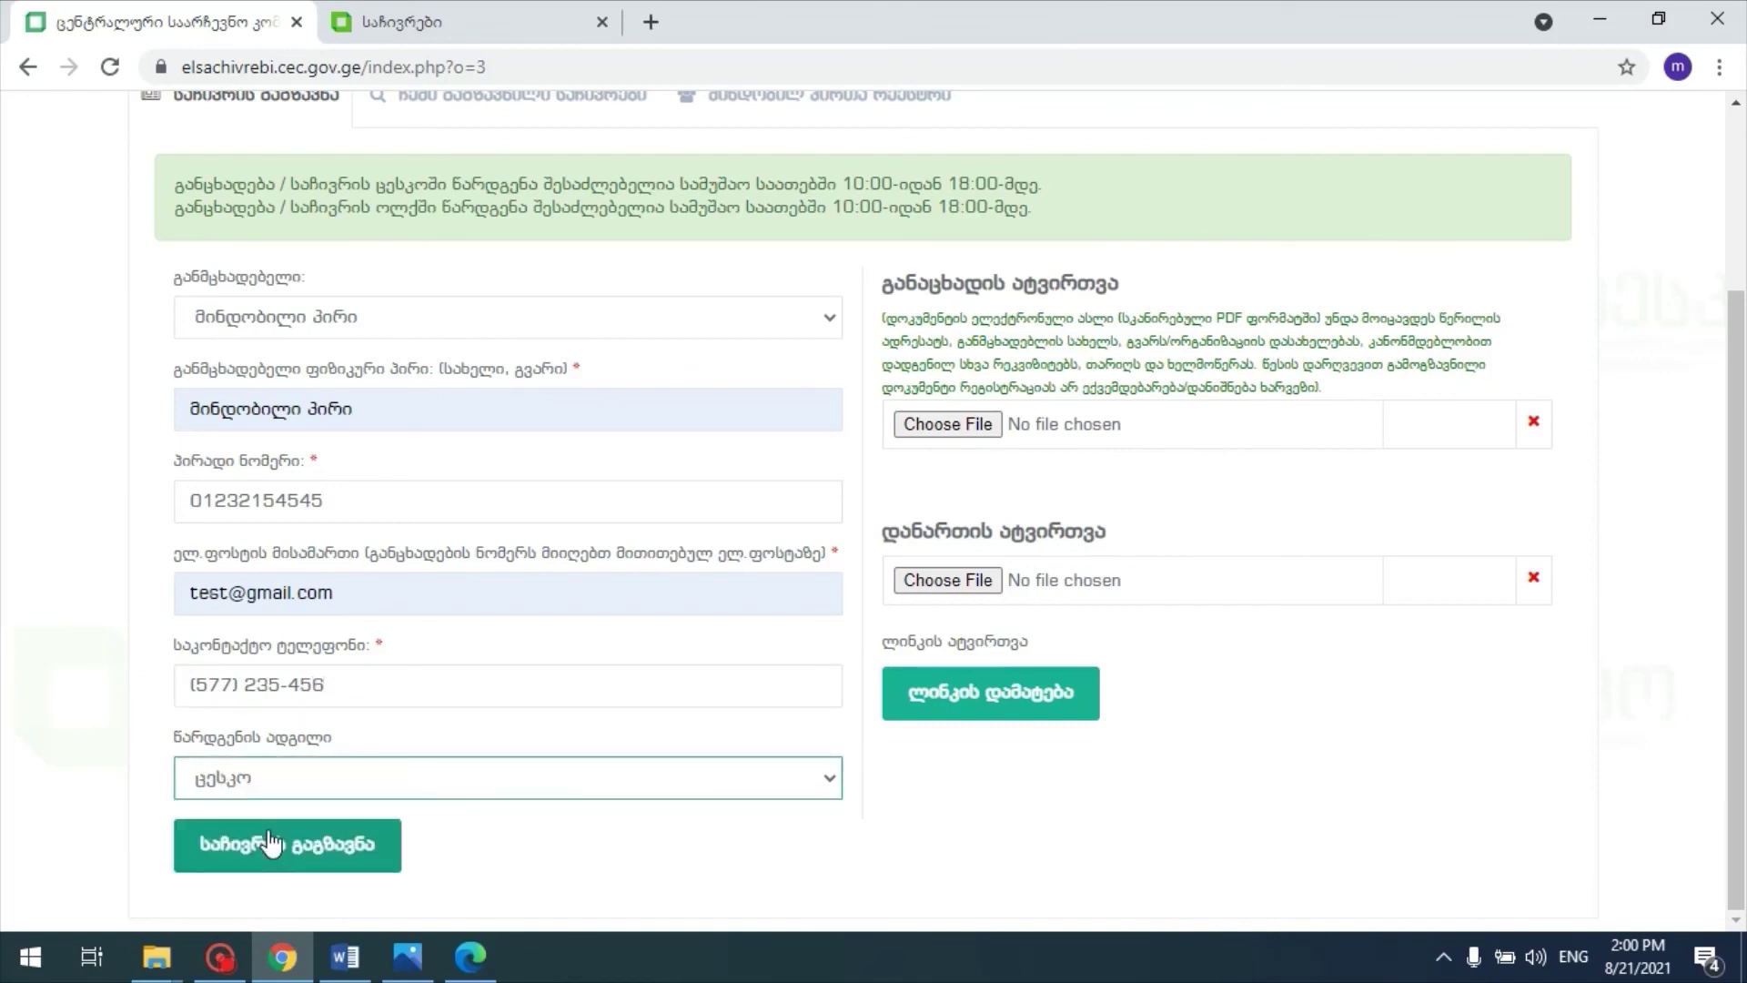
pyautogui.click(947, 424)
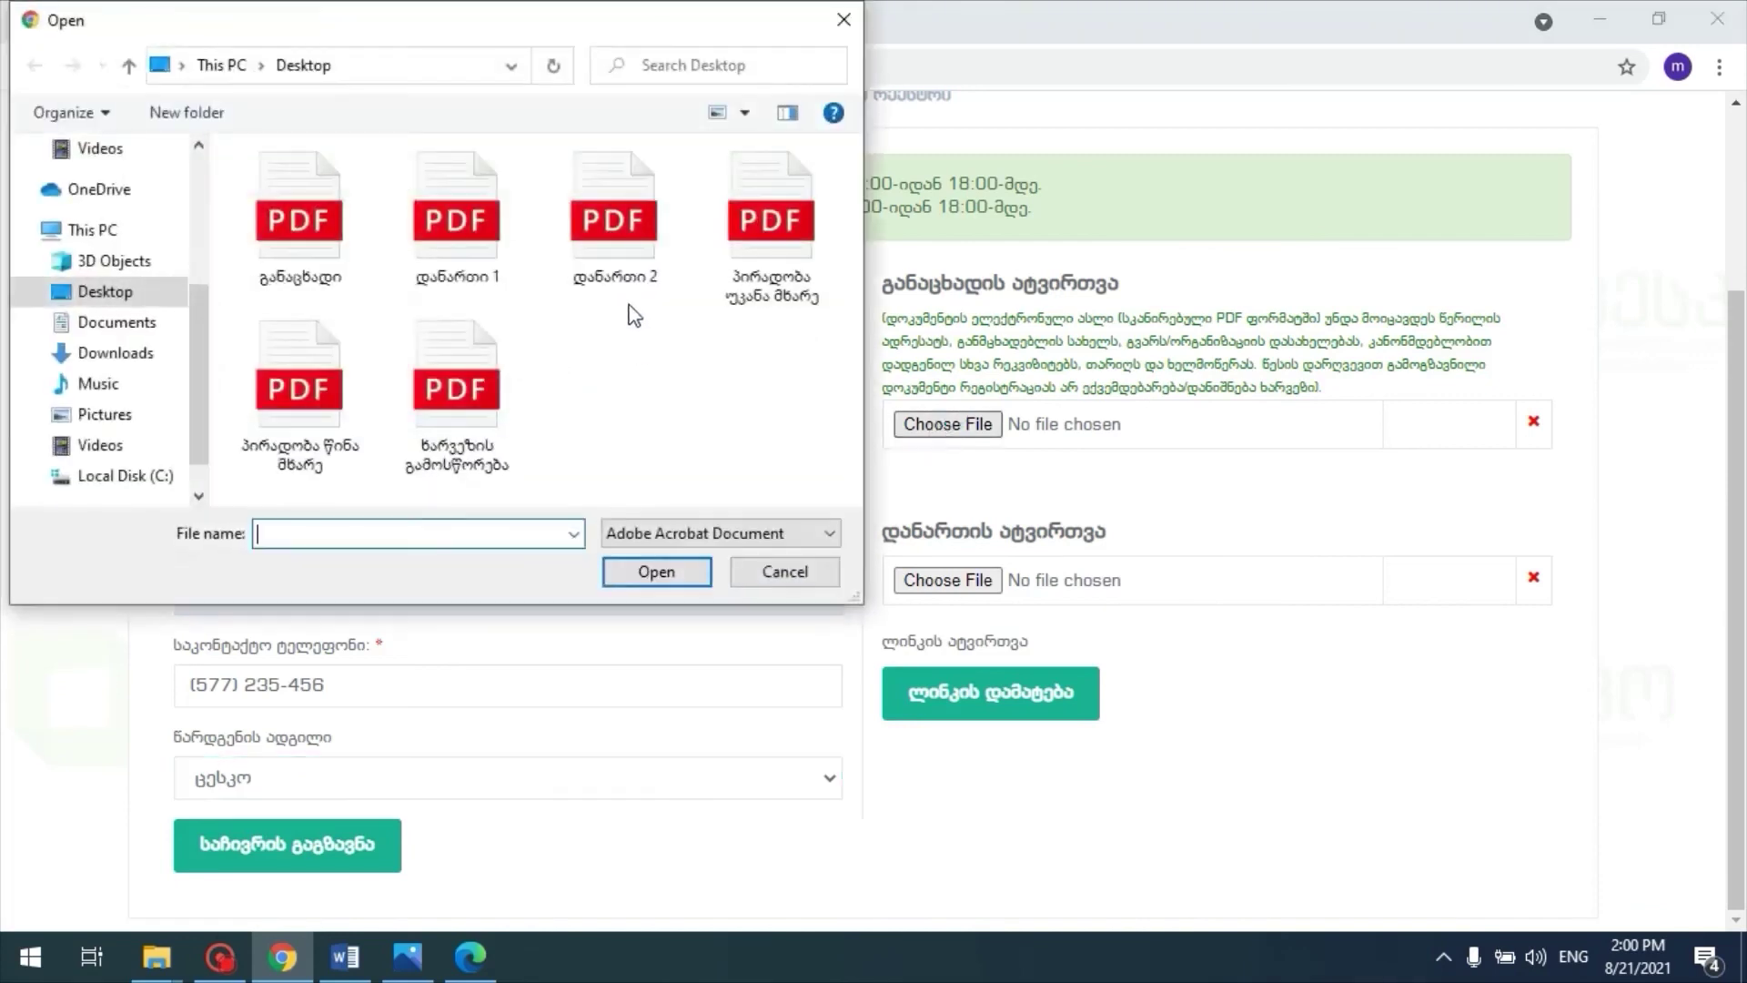
pyautogui.doubleClick(296, 218)
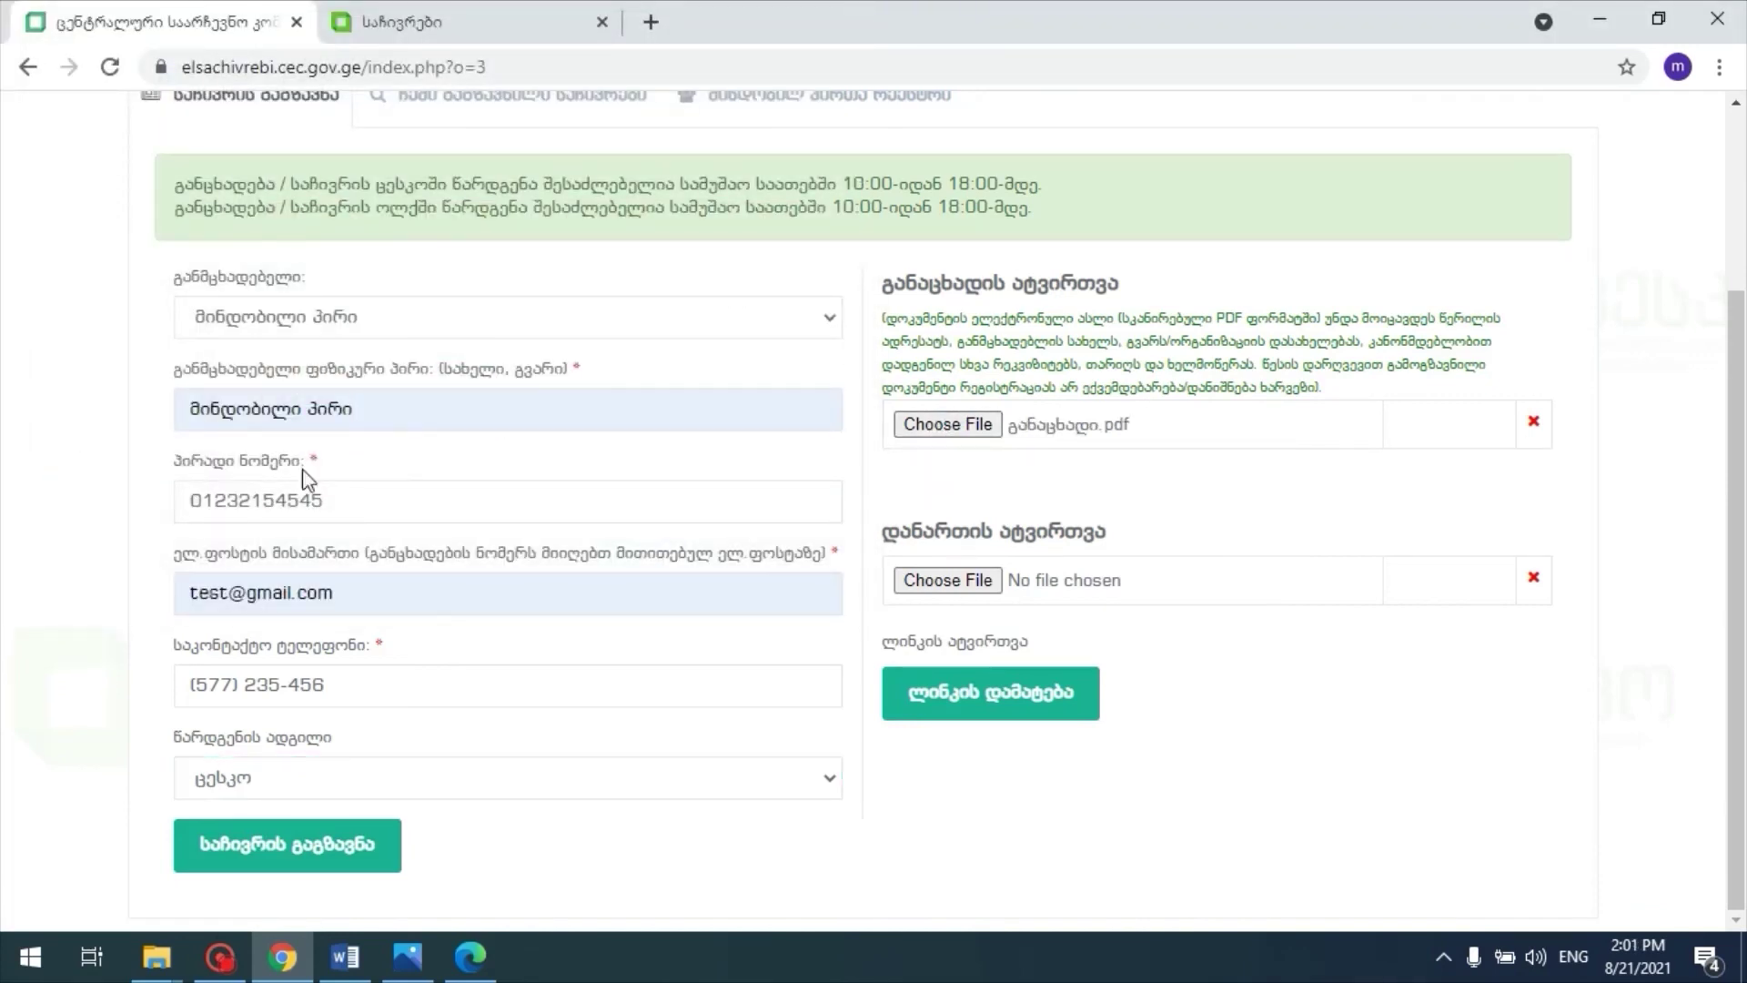
pyautogui.click(298, 851)
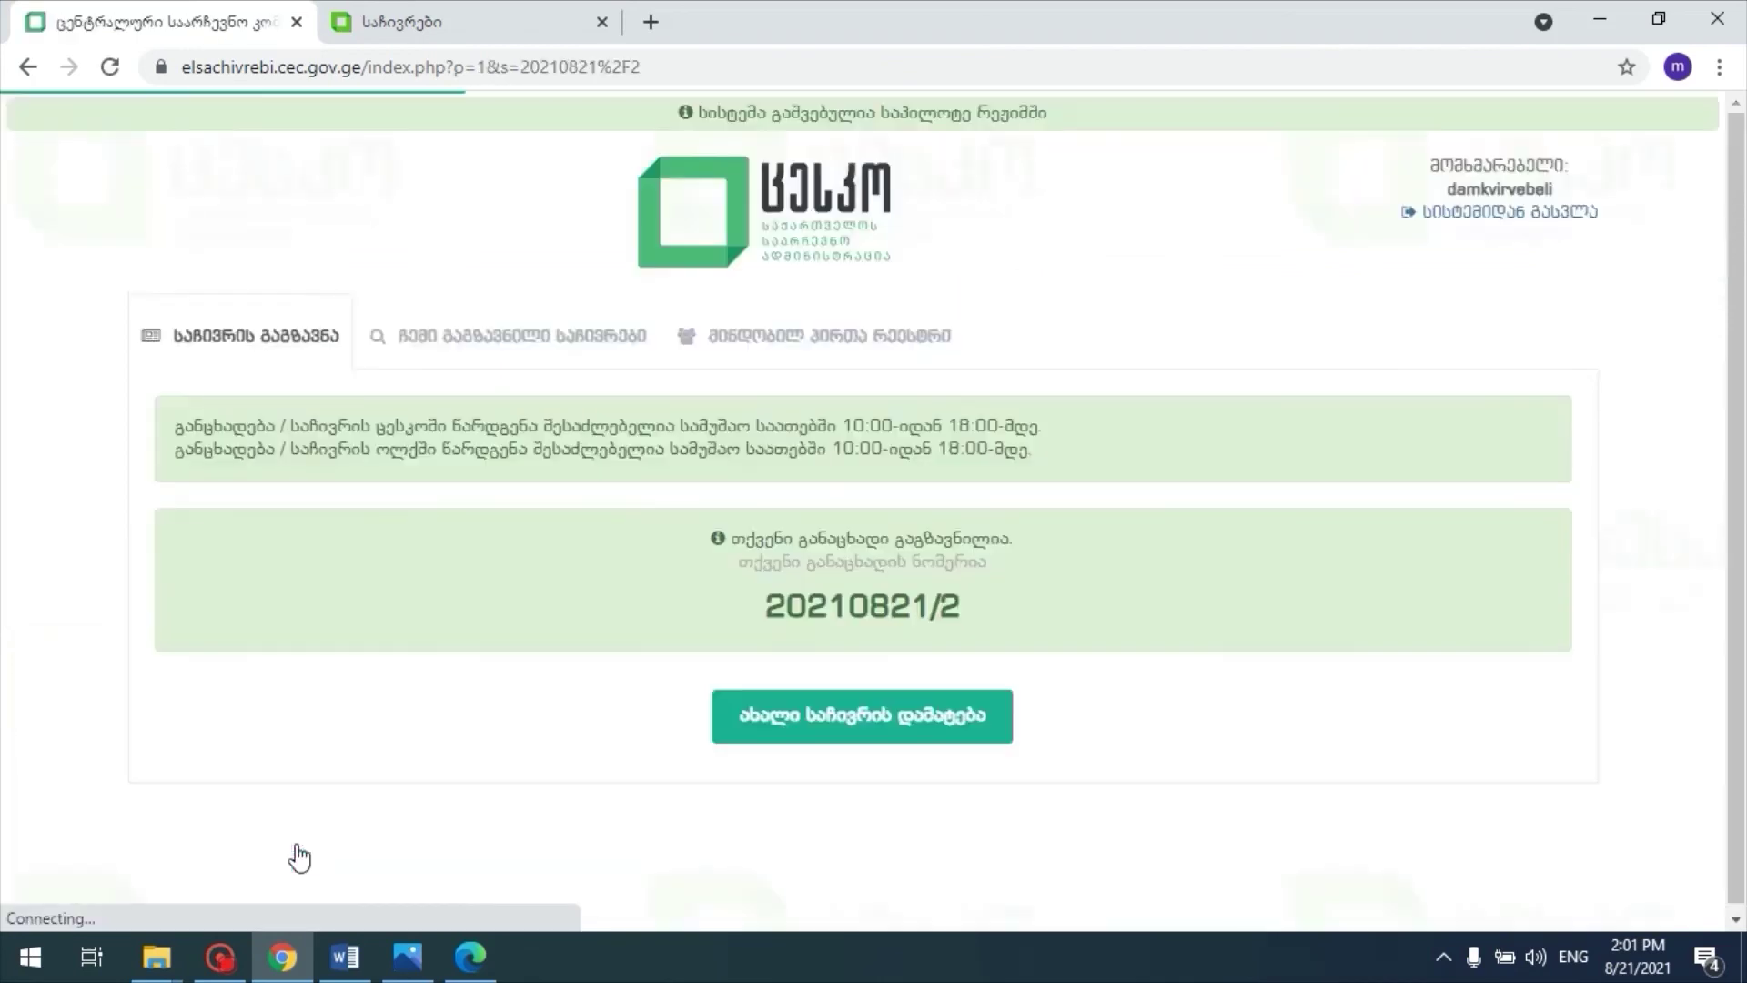